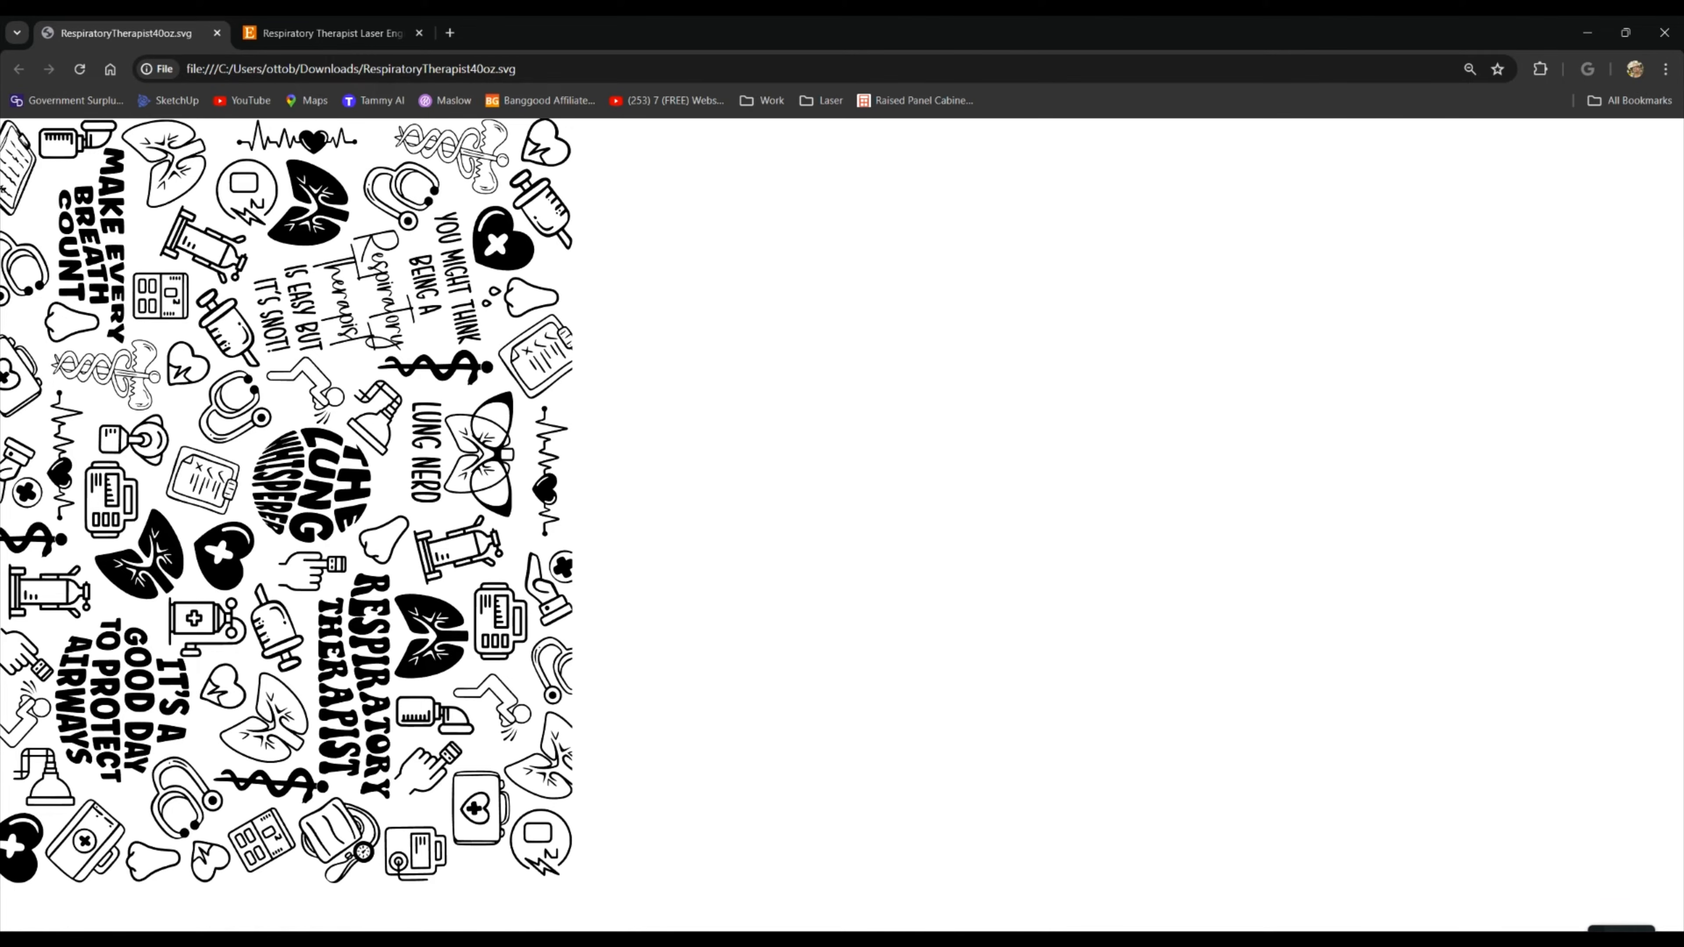
Switch to LightBurn and examine the details of the filled respiratory therapist artwork up close
{"action": "left_click", "coordinate": [987, 940]}
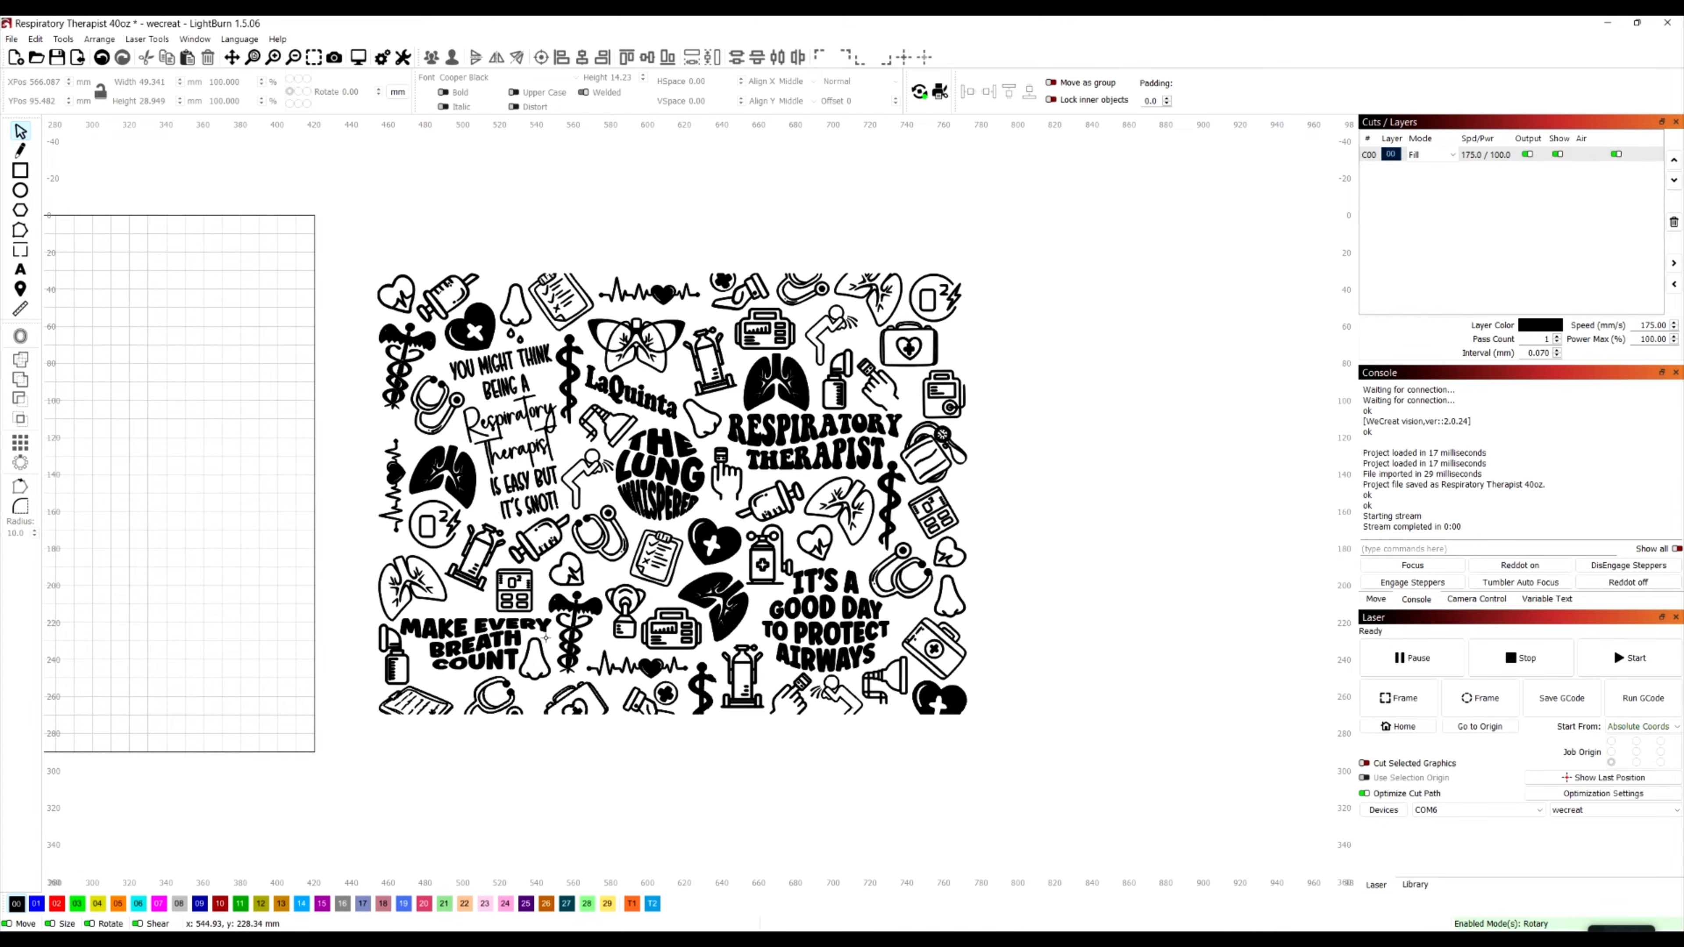
{"action": "scroll", "coordinate": [575, 605], "scroll_direction": "up", "scroll_amount": 5}
{"action": "scroll", "coordinate": [575, 605], "scroll_direction": "up", "scroll_amount": 3}
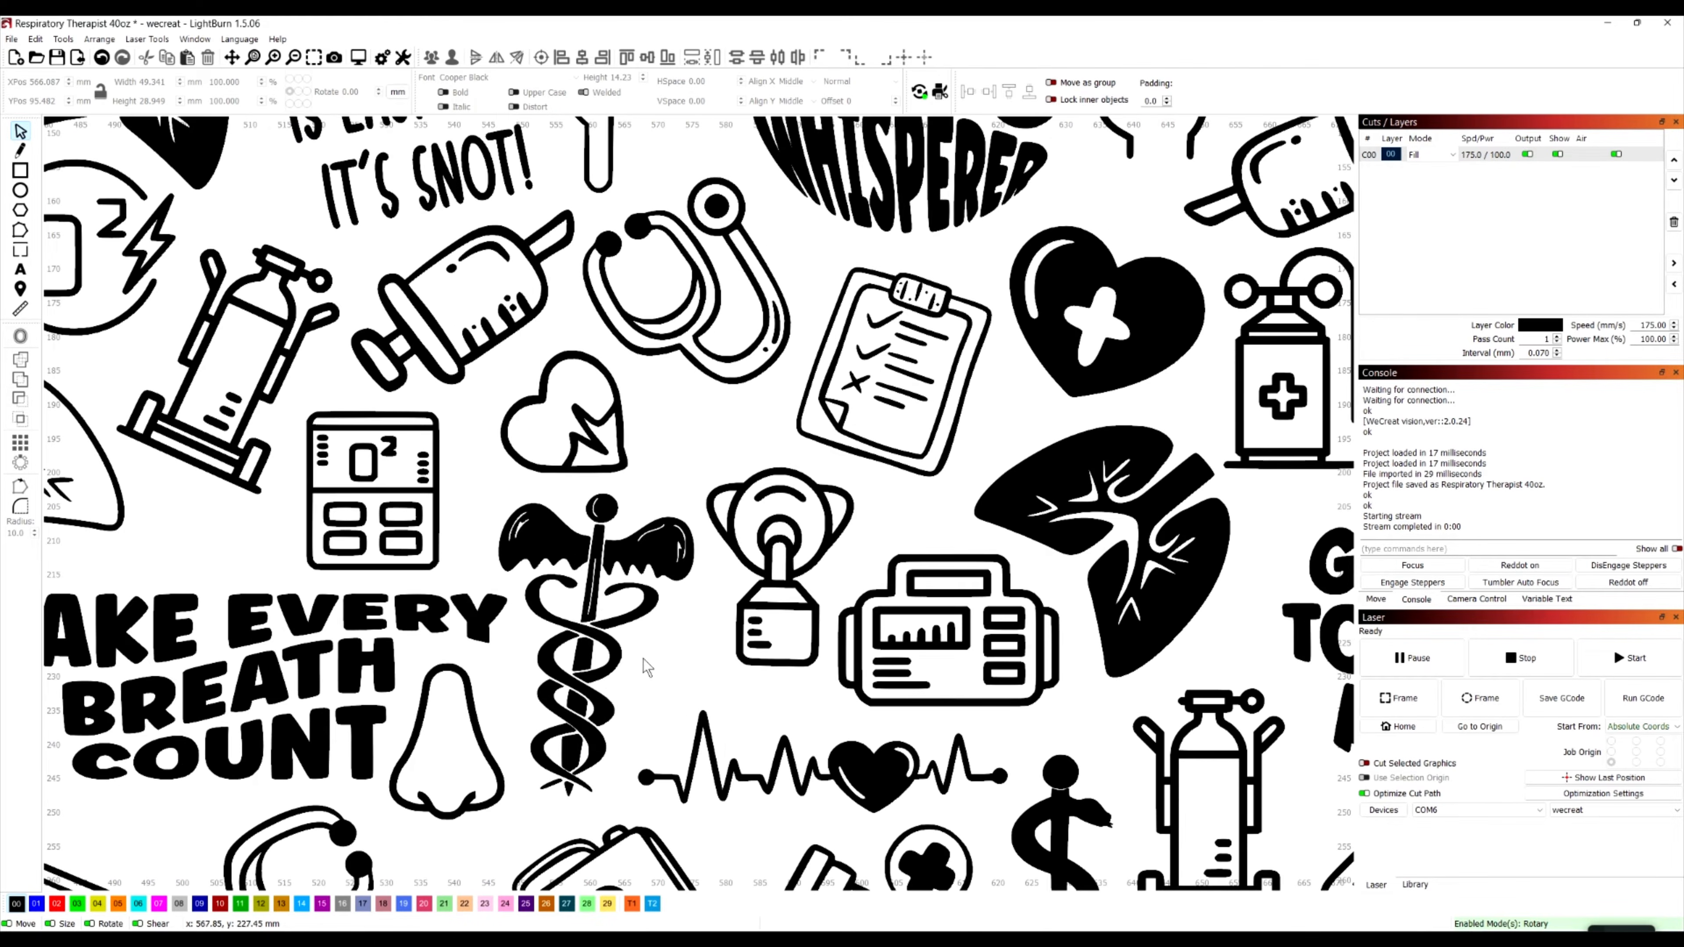
{"action": "scroll", "coordinate": [627, 611], "scroll_direction": "down", "scroll_amount": 2}
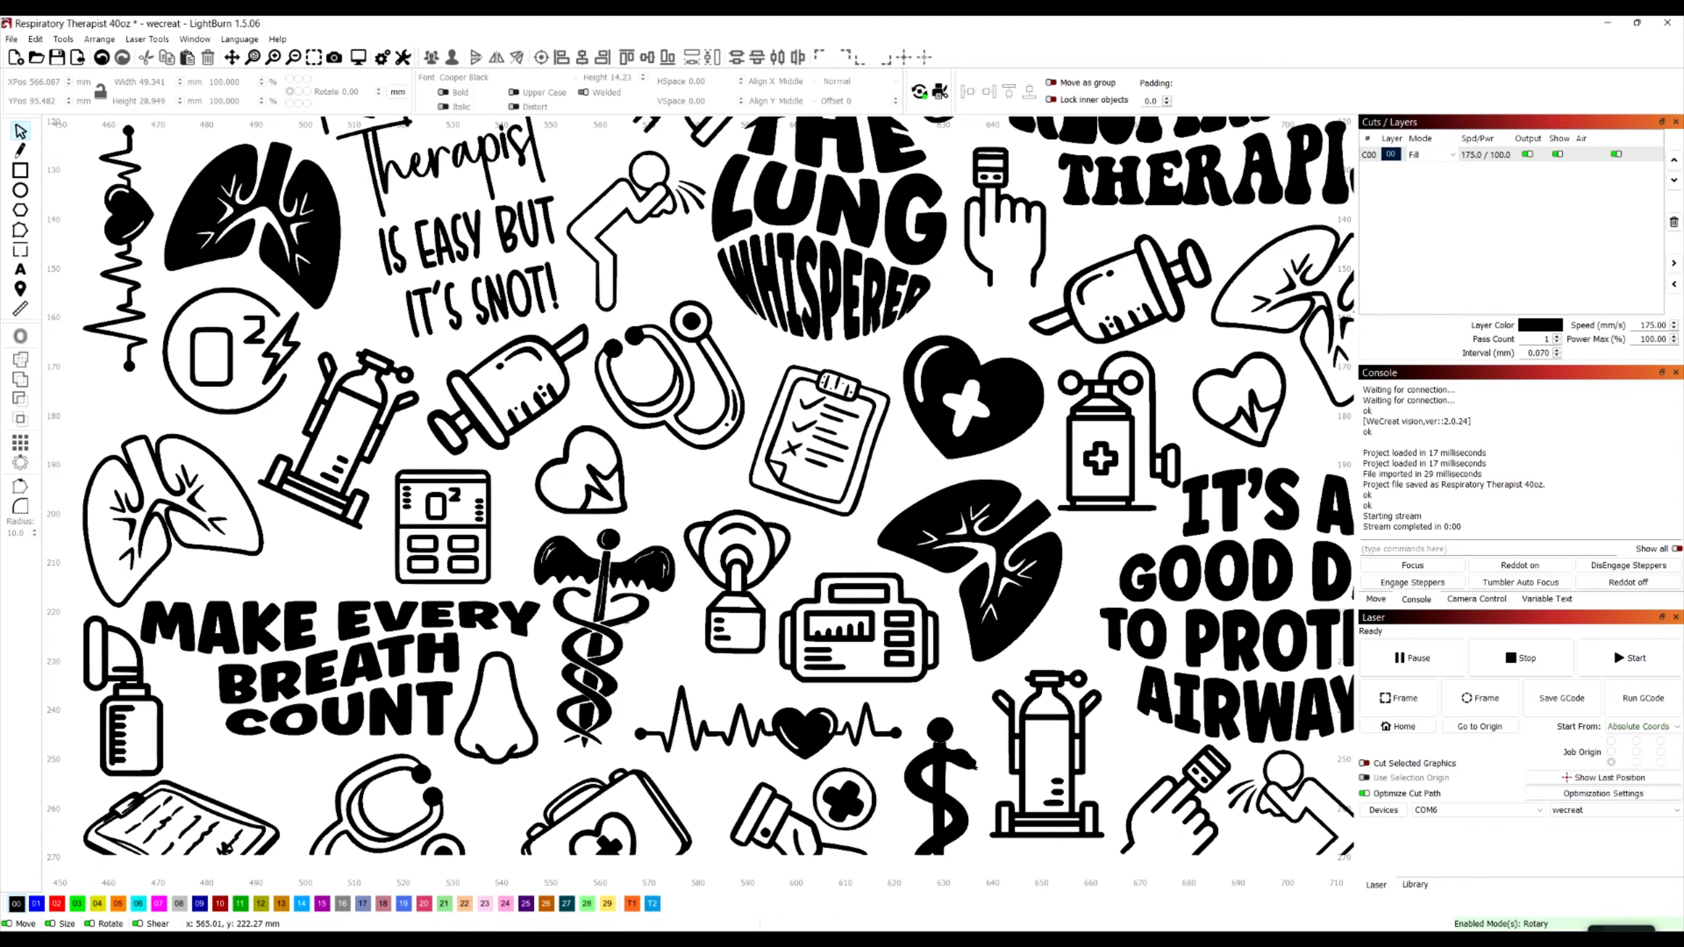
{"action": "scroll", "coordinate": [624, 623], "scroll_direction": "down", "scroll_amount": 2}
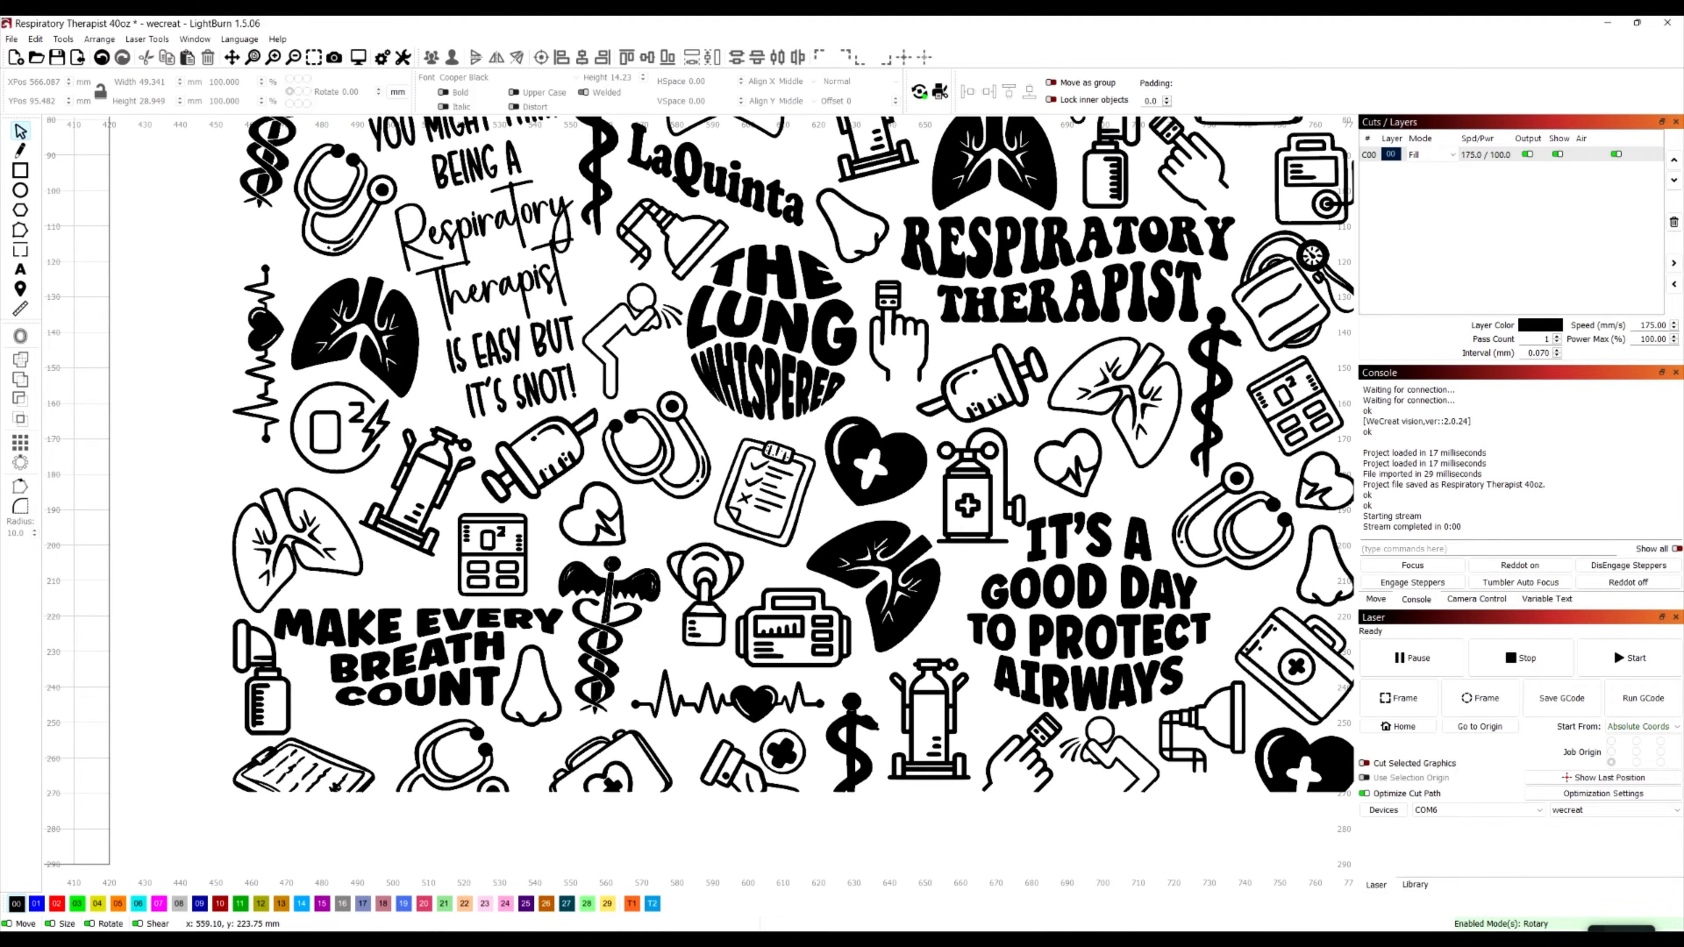
Select the respiratory therapist artwork and change its layer mode to Line to inspect the outlines
{"action": "left_click", "coordinate": [603, 630]}
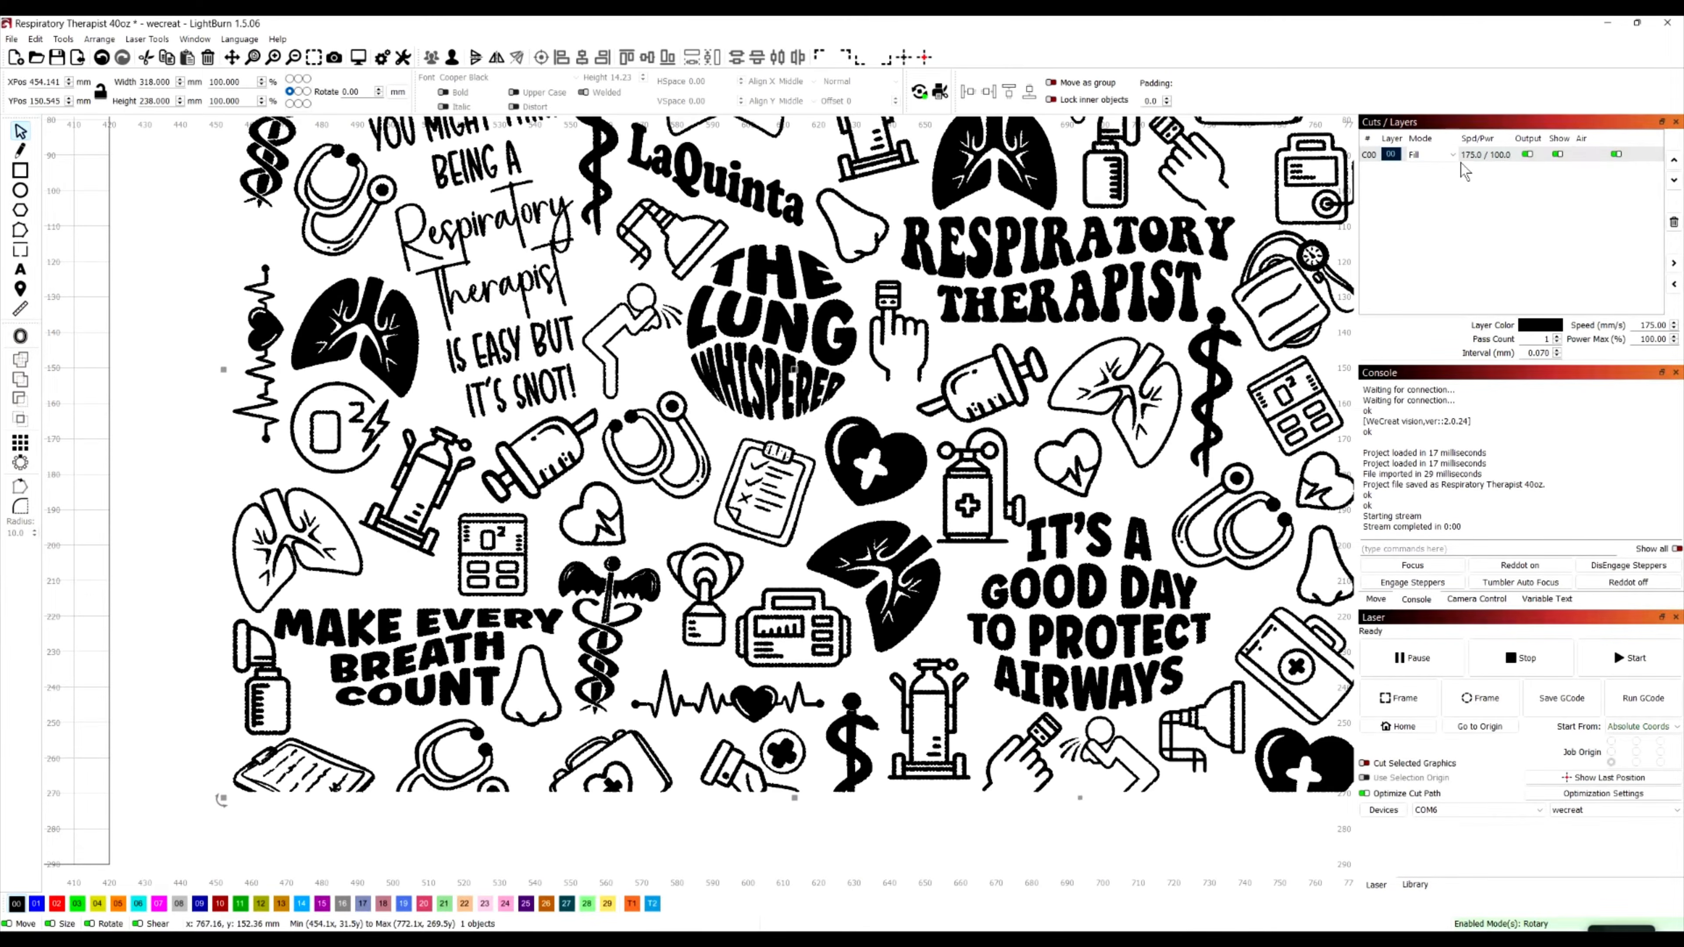
{"action": "left_click", "coordinate": [1433, 154]}
{"action": "left_click", "coordinate": [1426, 150]}
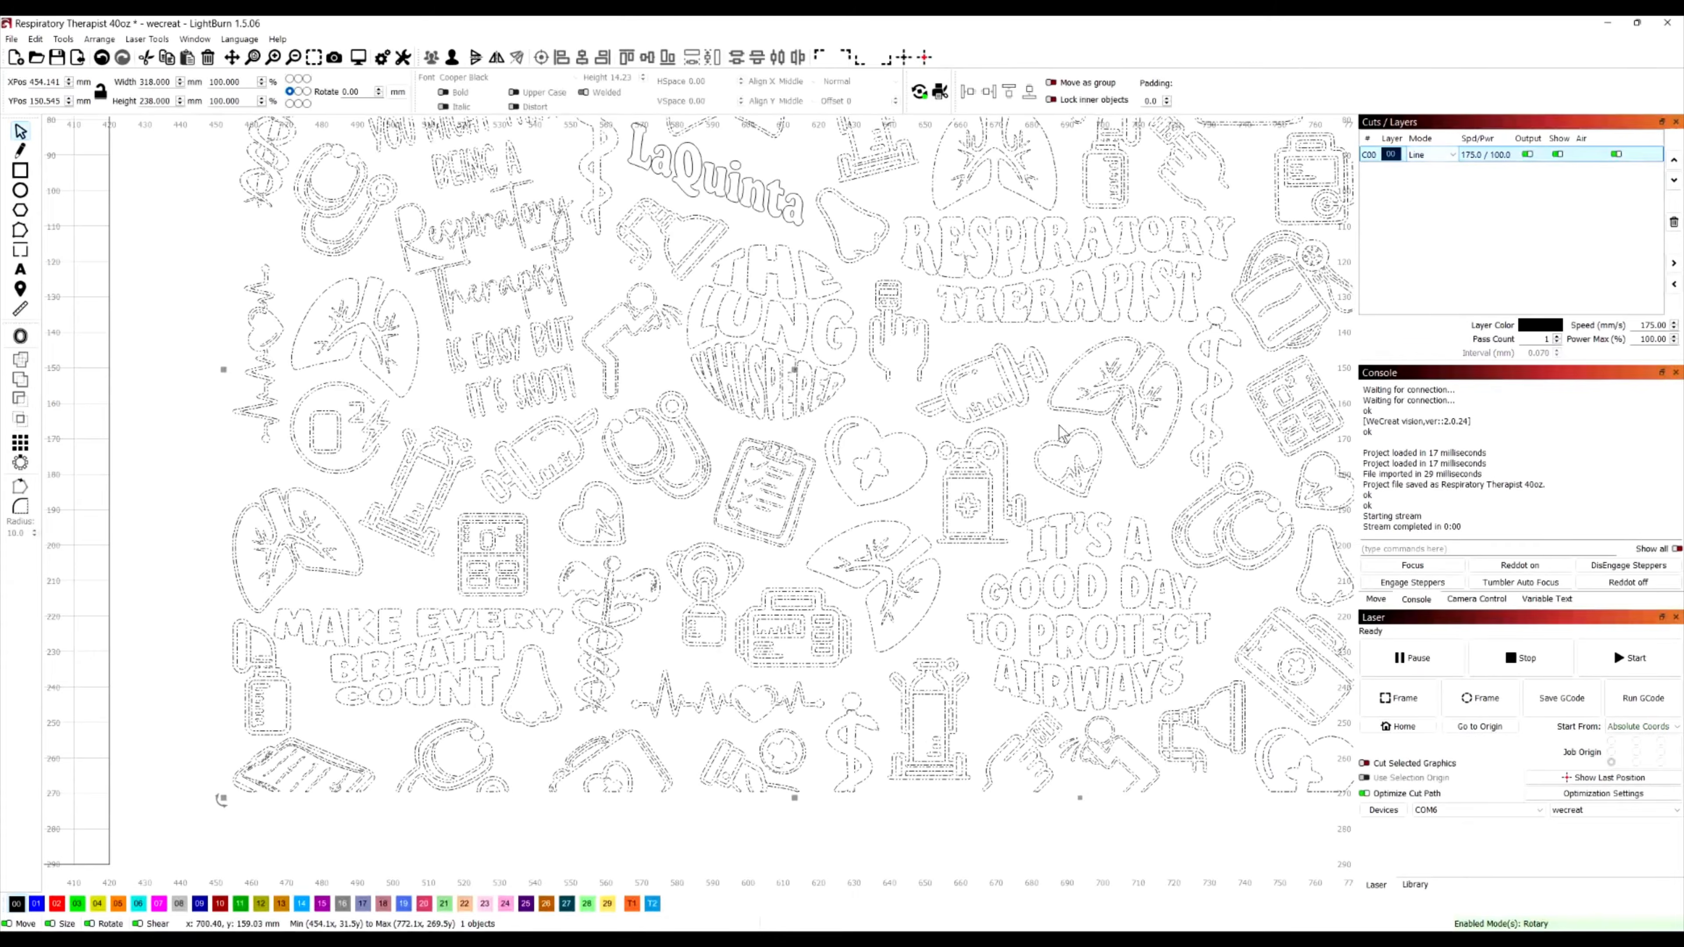
{"action": "scroll", "coordinate": [639, 656], "scroll_direction": "up", "scroll_amount": 3}
{"action": "scroll", "coordinate": [583, 651], "scroll_direction": "down", "scroll_amount": 2}
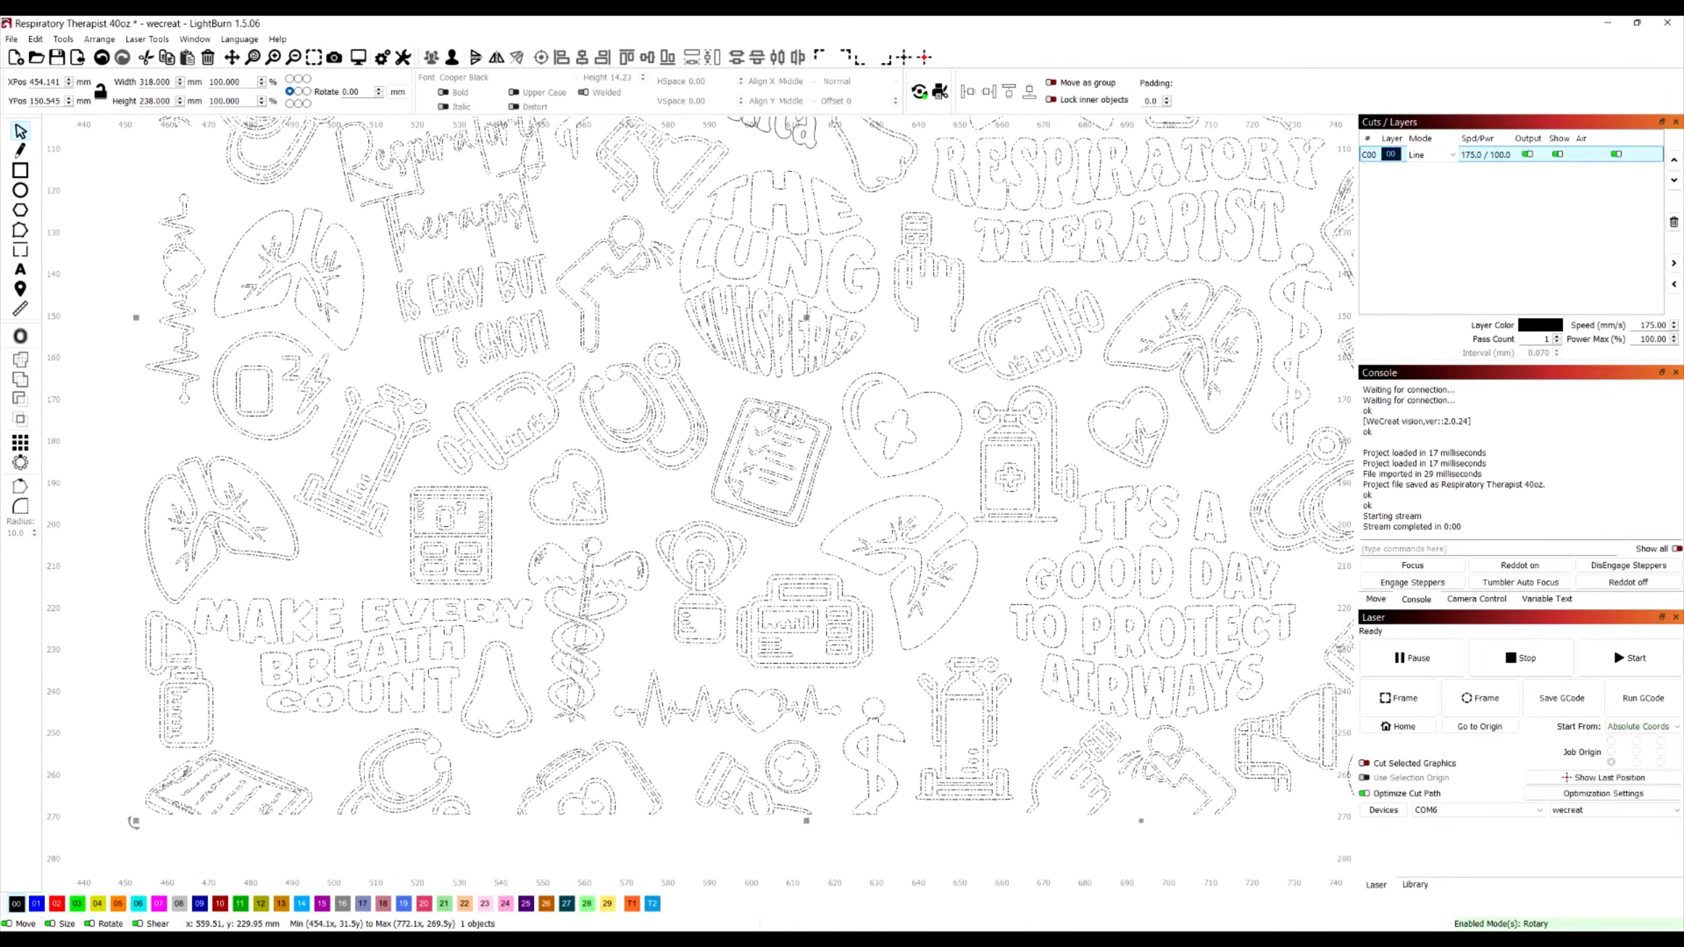
{"action": "scroll", "coordinate": [583, 650], "scroll_direction": "down", "scroll_amount": 2}
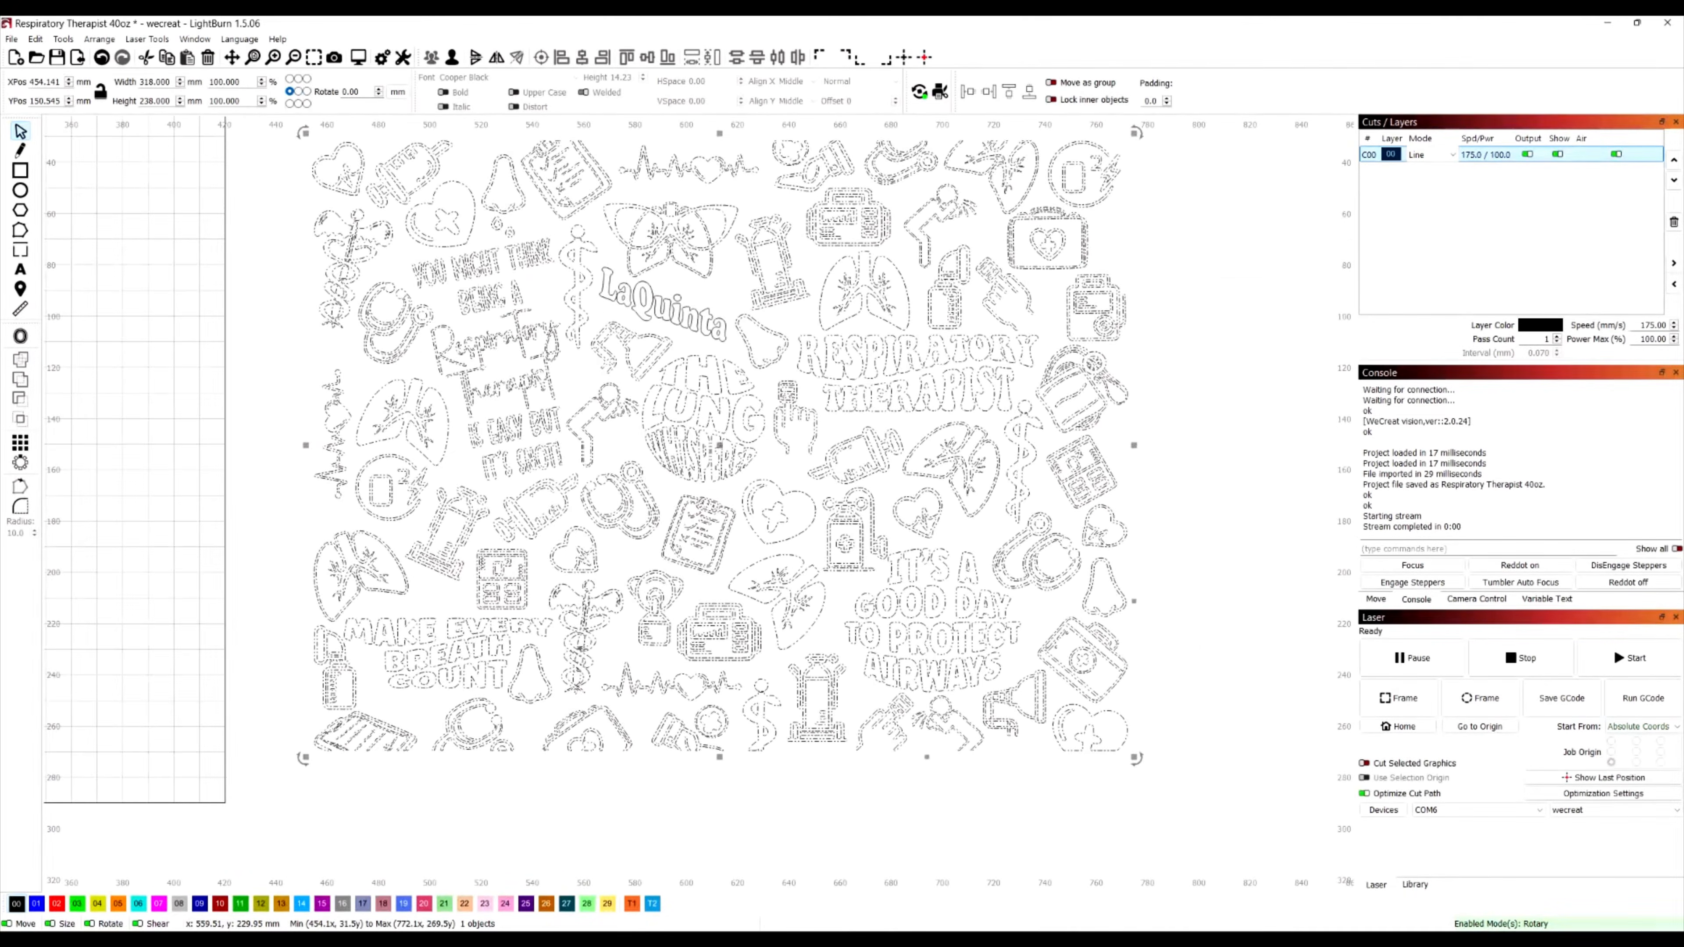
{"action": "scroll", "coordinate": [583, 649], "scroll_direction": "up", "scroll_amount": 3}
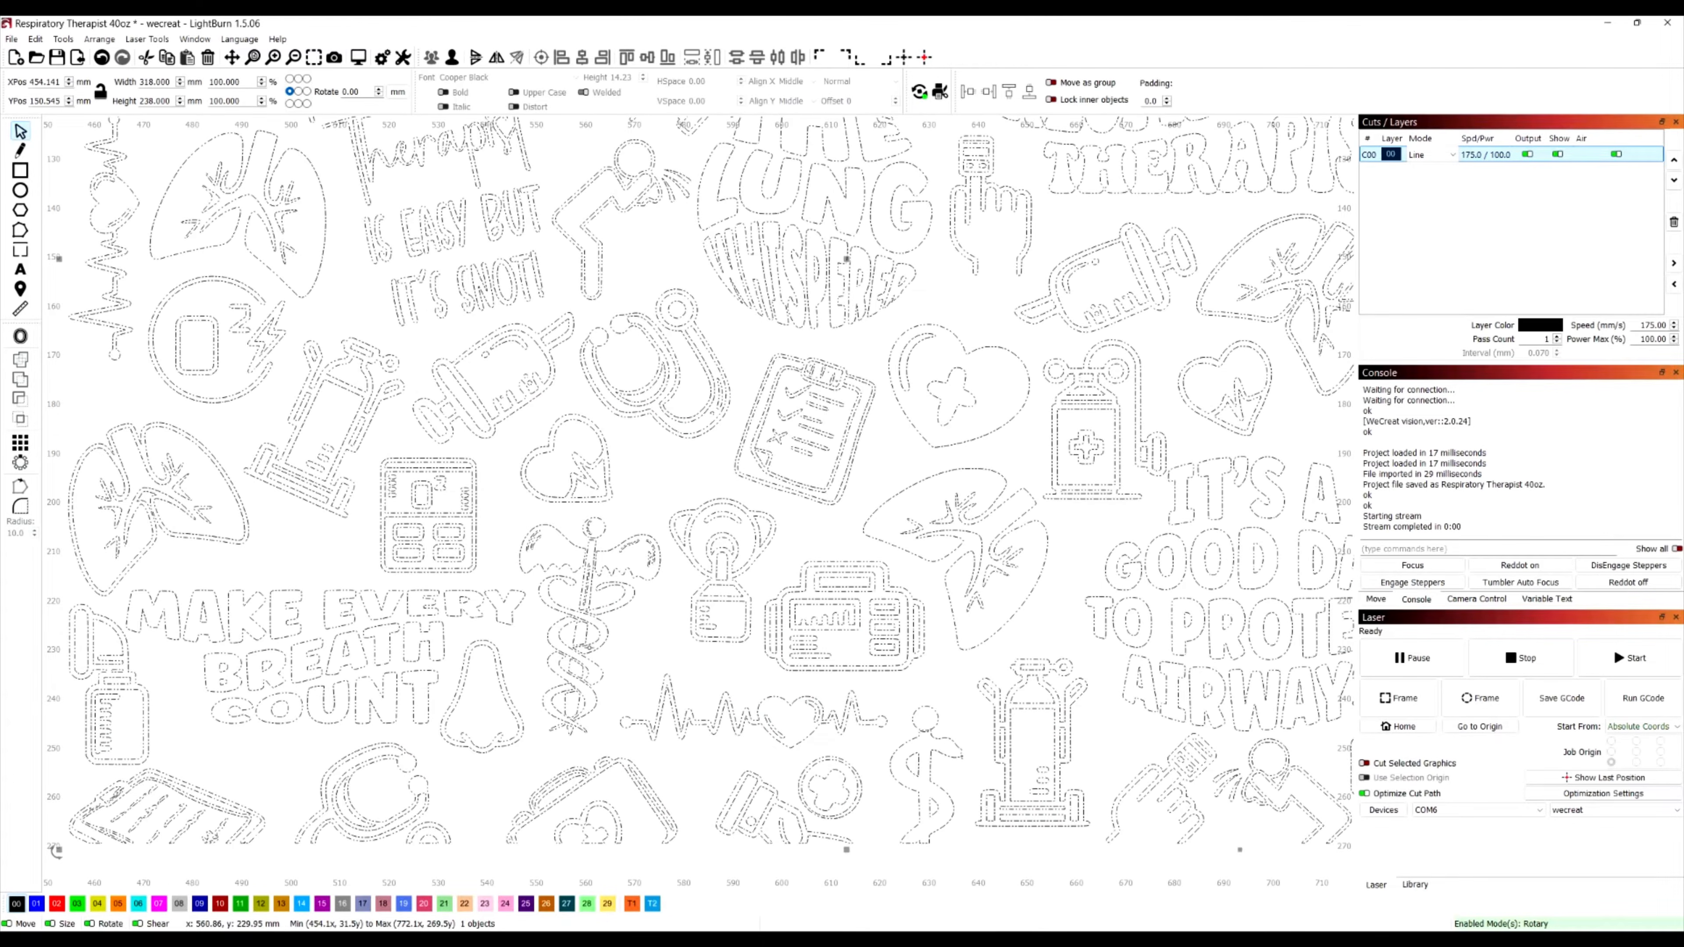
Return the artwork's layer to Fill mode, deselect the artwork and inspect the filled shapes
{"action": "left_click", "coordinate": [1429, 155]}
{"action": "left_click", "coordinate": [1416, 179]}
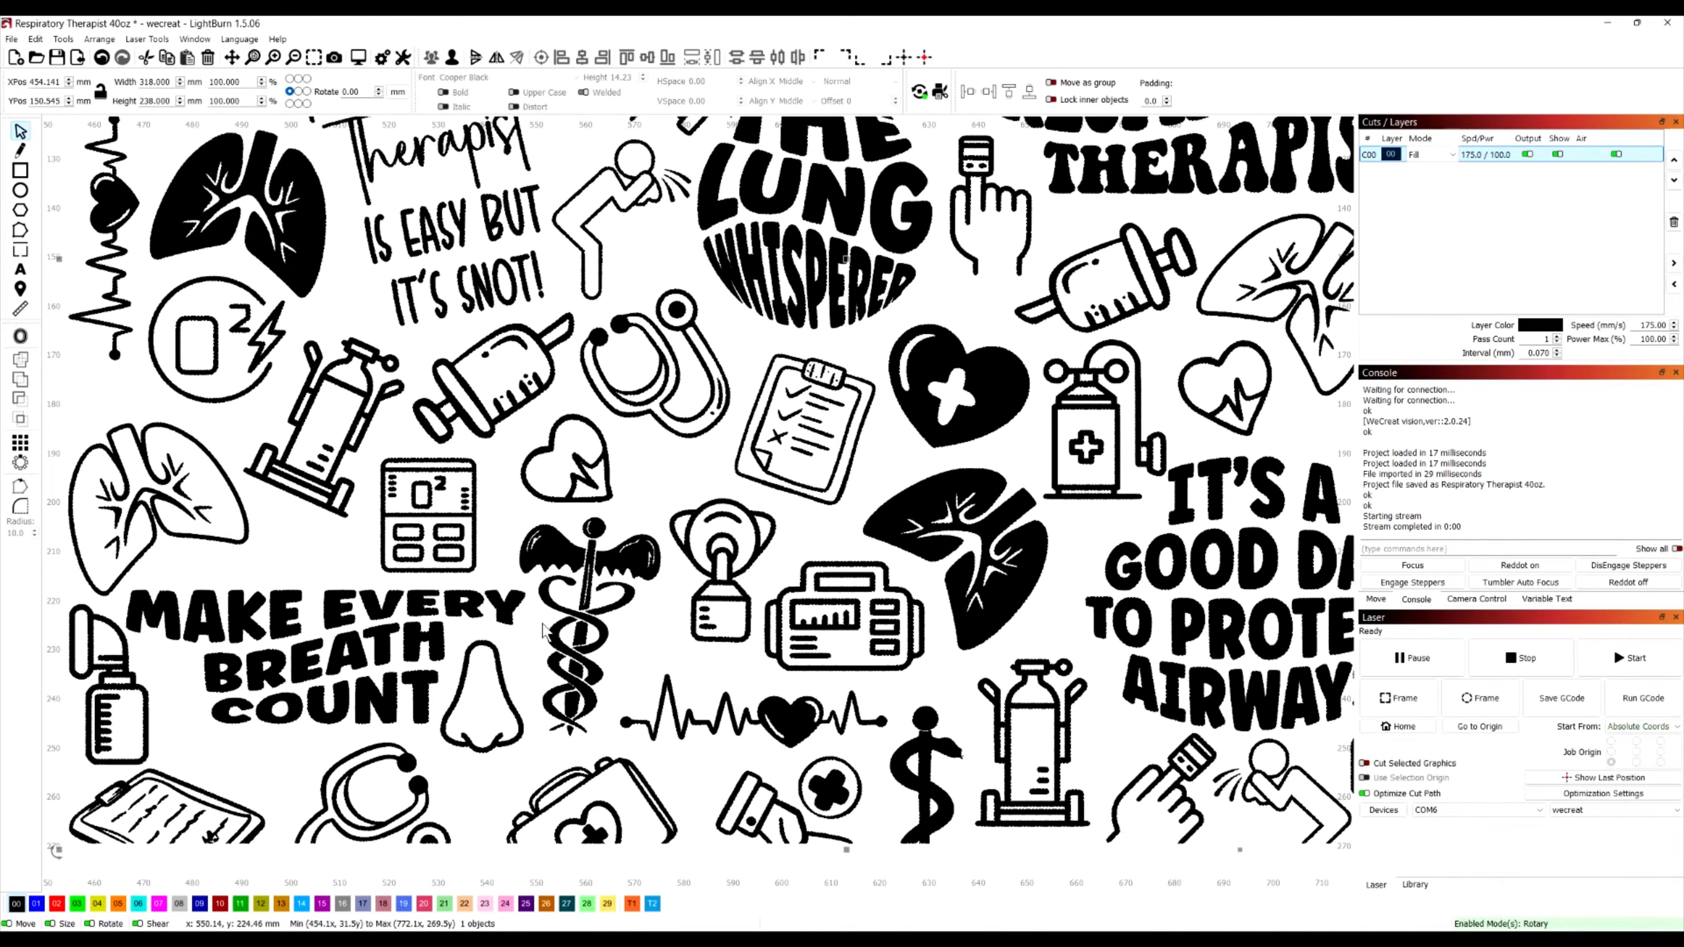
{"action": "left_click", "coordinate": [655, 660]}
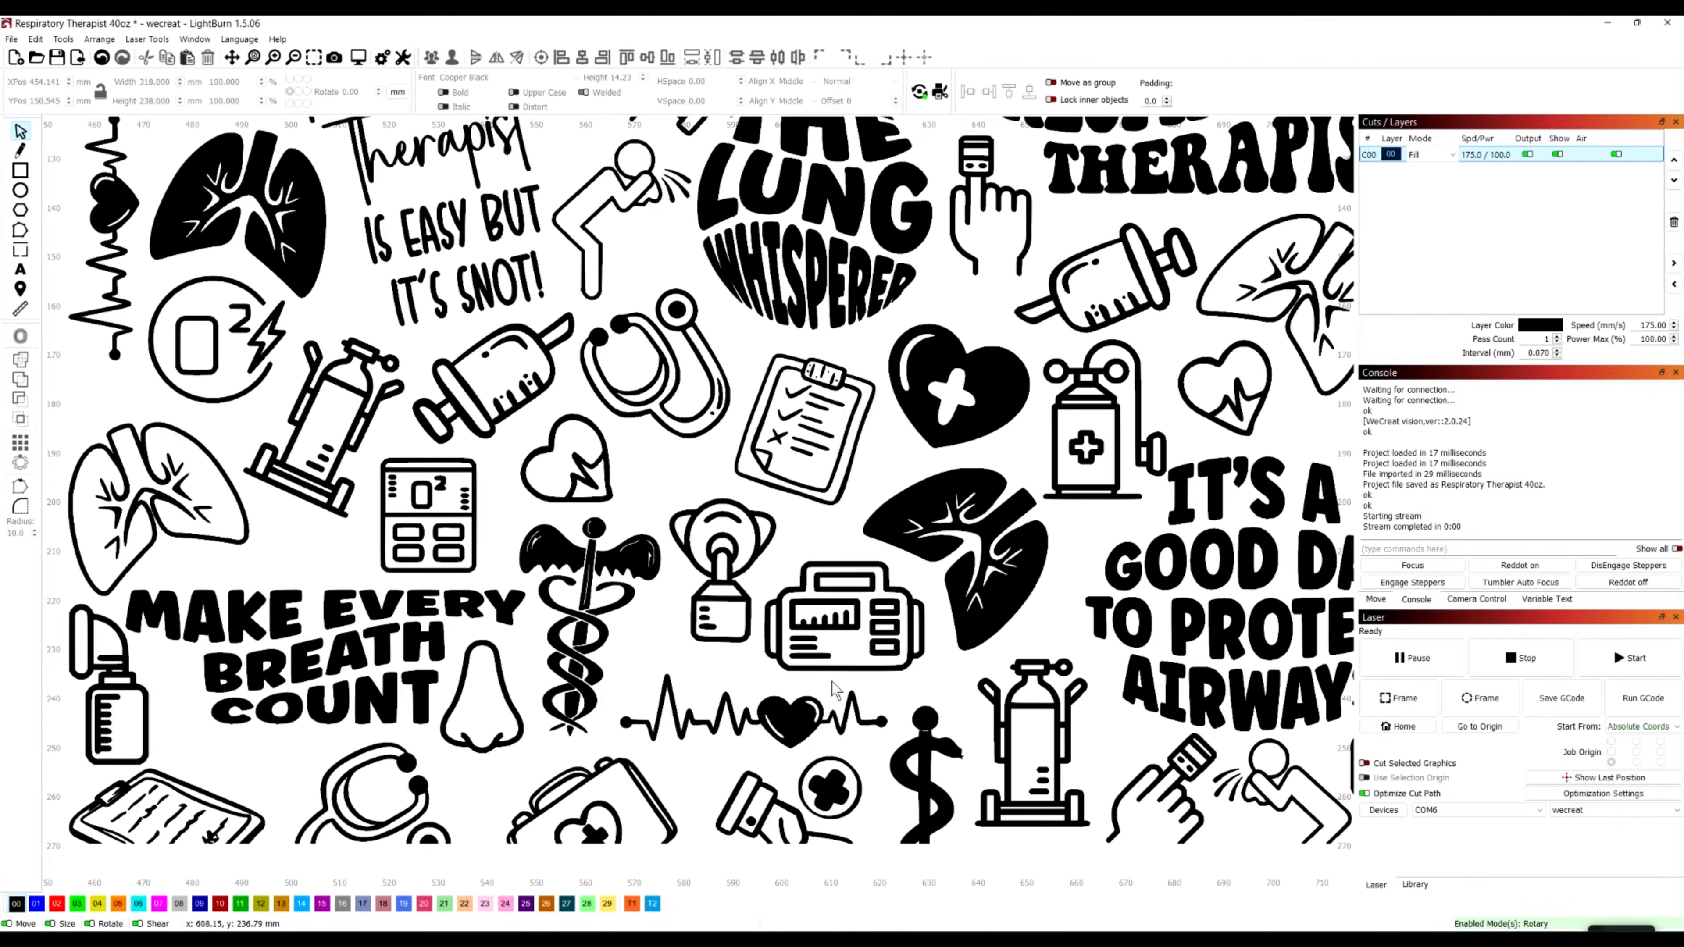
{"action": "scroll", "coordinate": [515, 639], "scroll_direction": "up", "scroll_amount": 1}
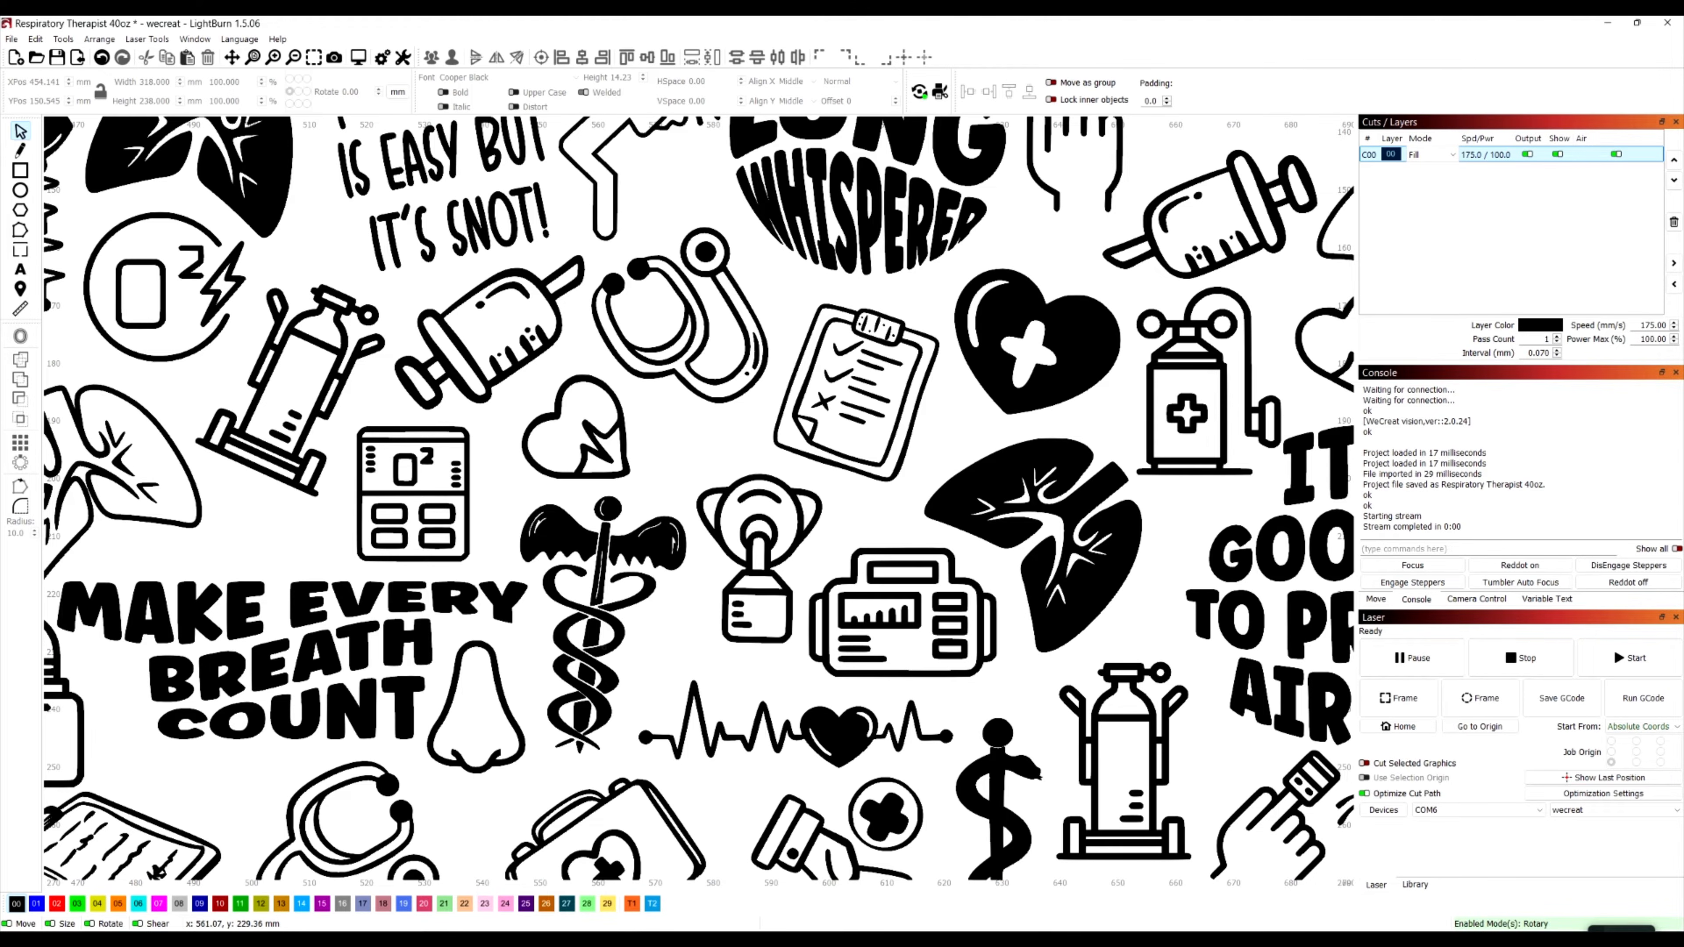
{"action": "scroll", "coordinate": [597, 653], "scroll_direction": "down", "scroll_amount": 5}
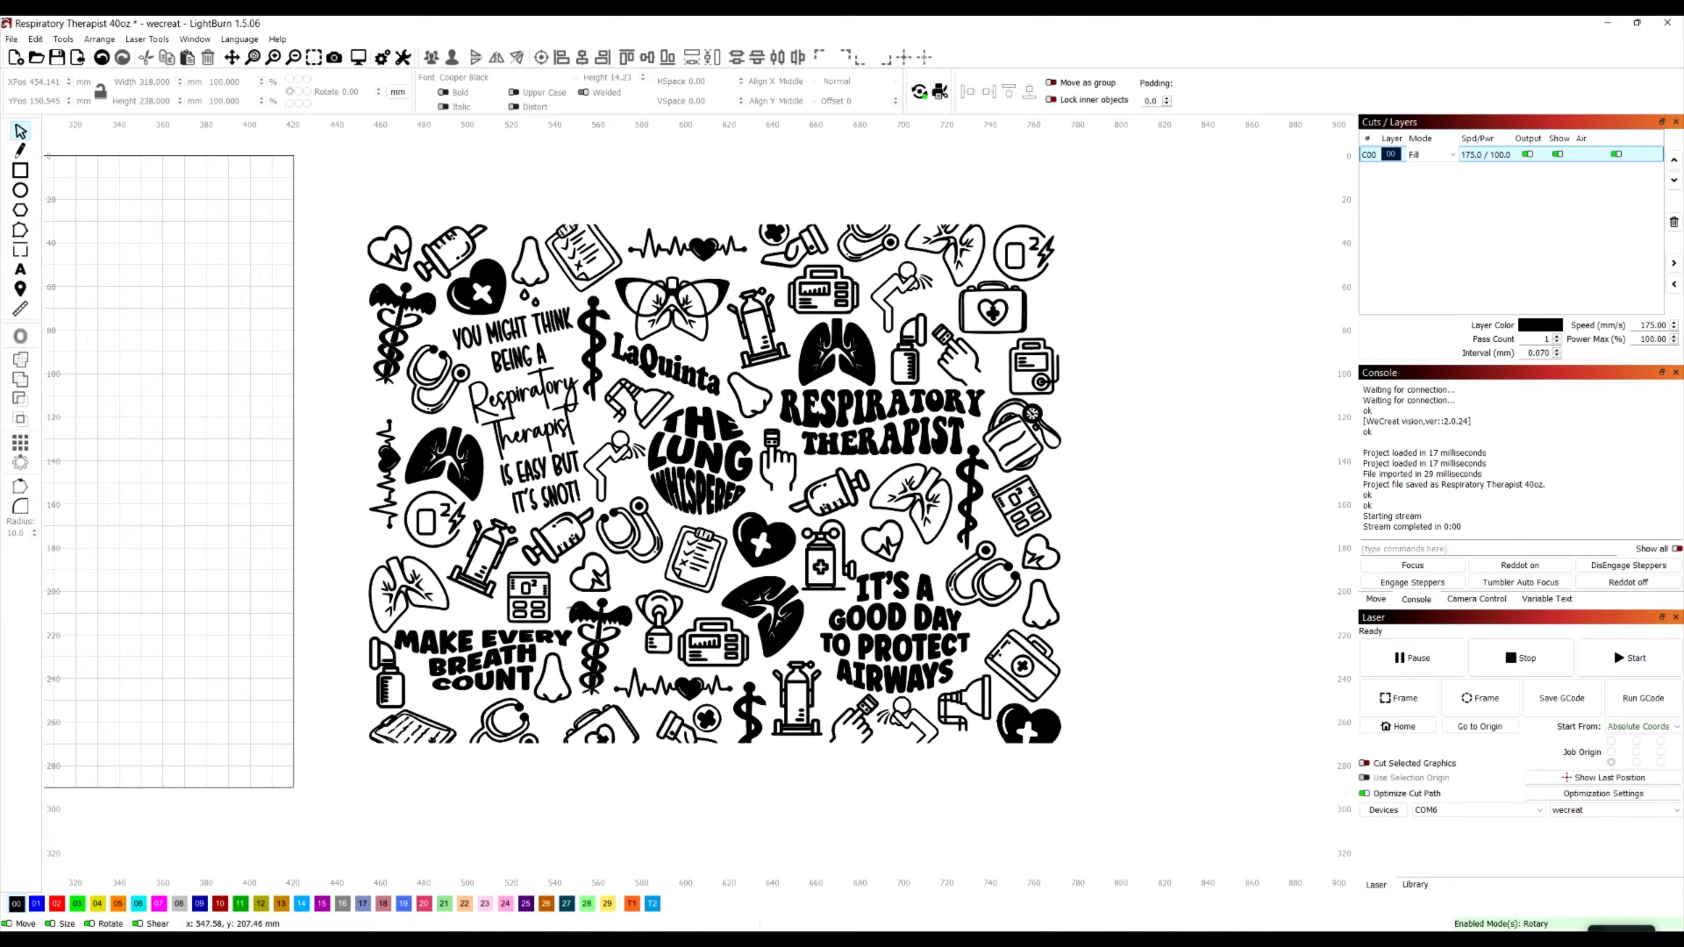
Ungroup the artwork and select the heart icon in its upper-left corner on its own
{"action": "left_click", "coordinate": [550, 537]}
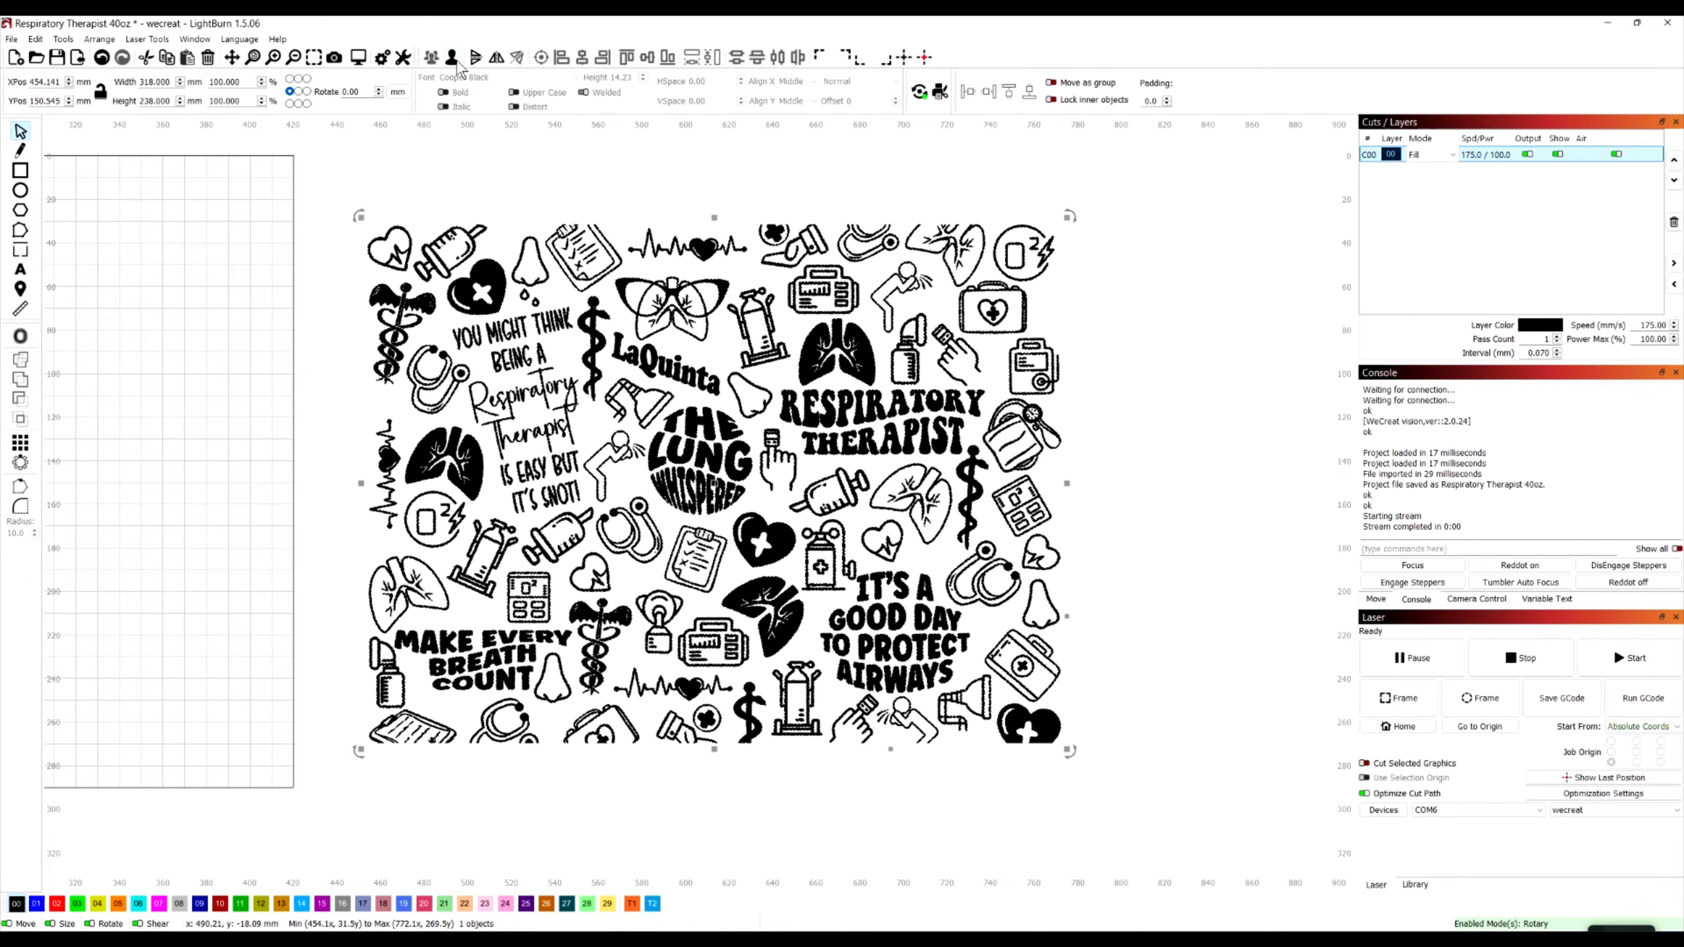
{"action": "left_click", "coordinate": [472, 158]}
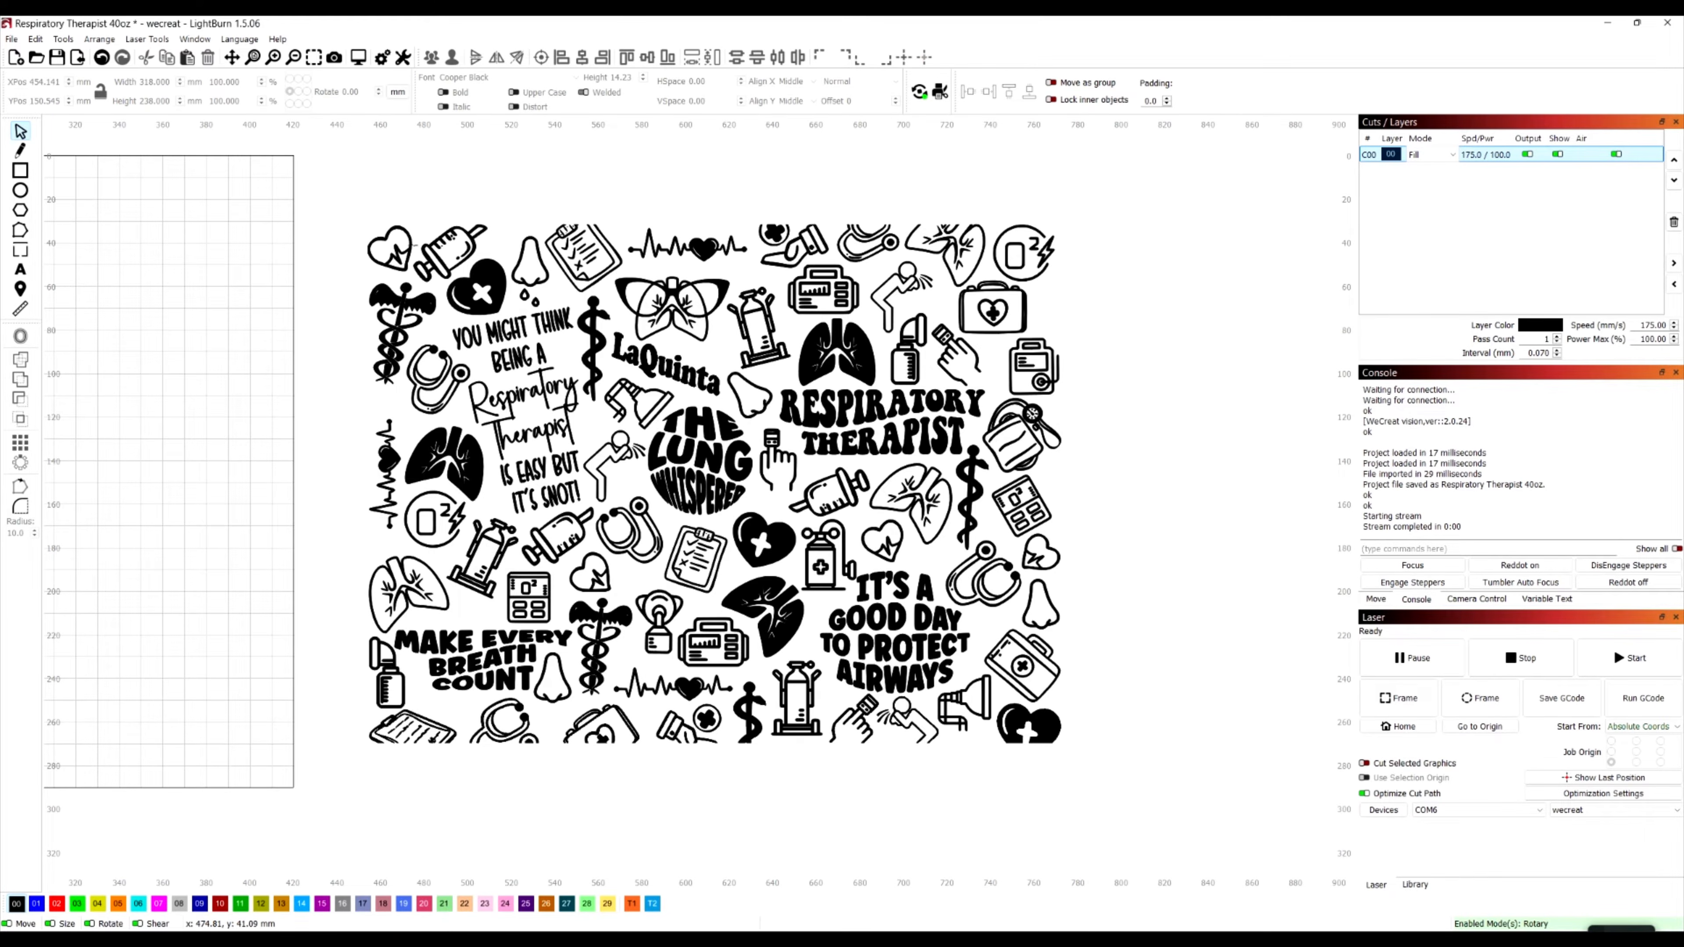
{"action": "left_click", "coordinate": [413, 245]}
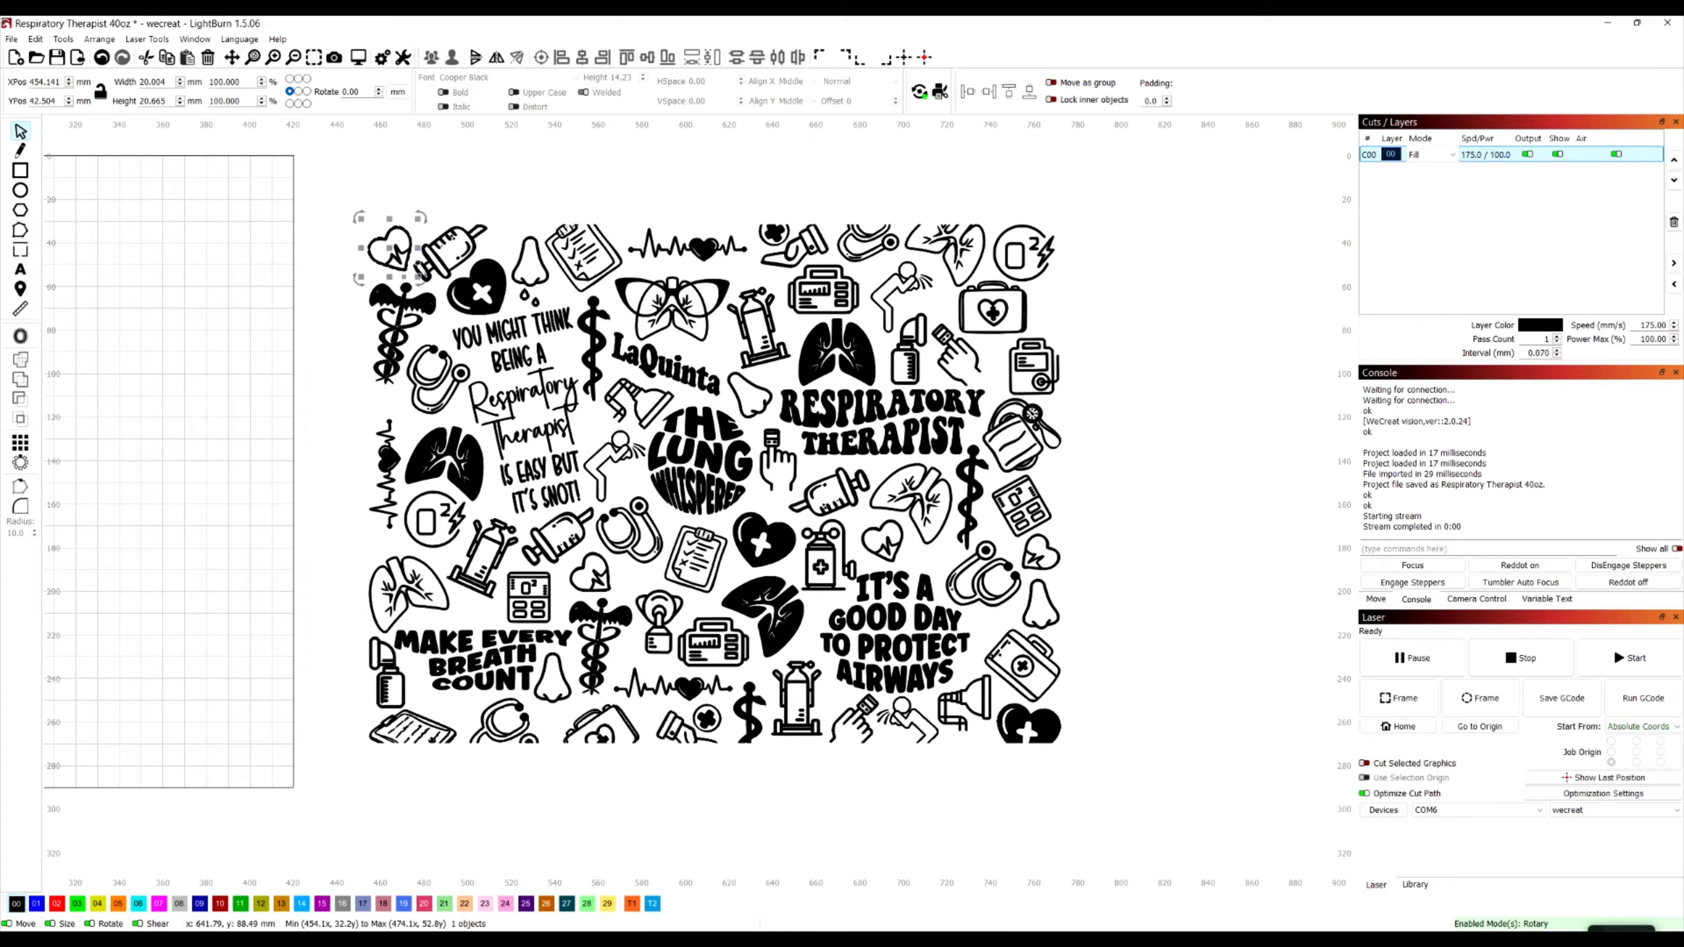
Group all the pieces of the artwork and rotate the design by -90 degrees
{"action": "left_click_drag", "start_coordinate": [1158, 818], "coordinate": [337, 193]}
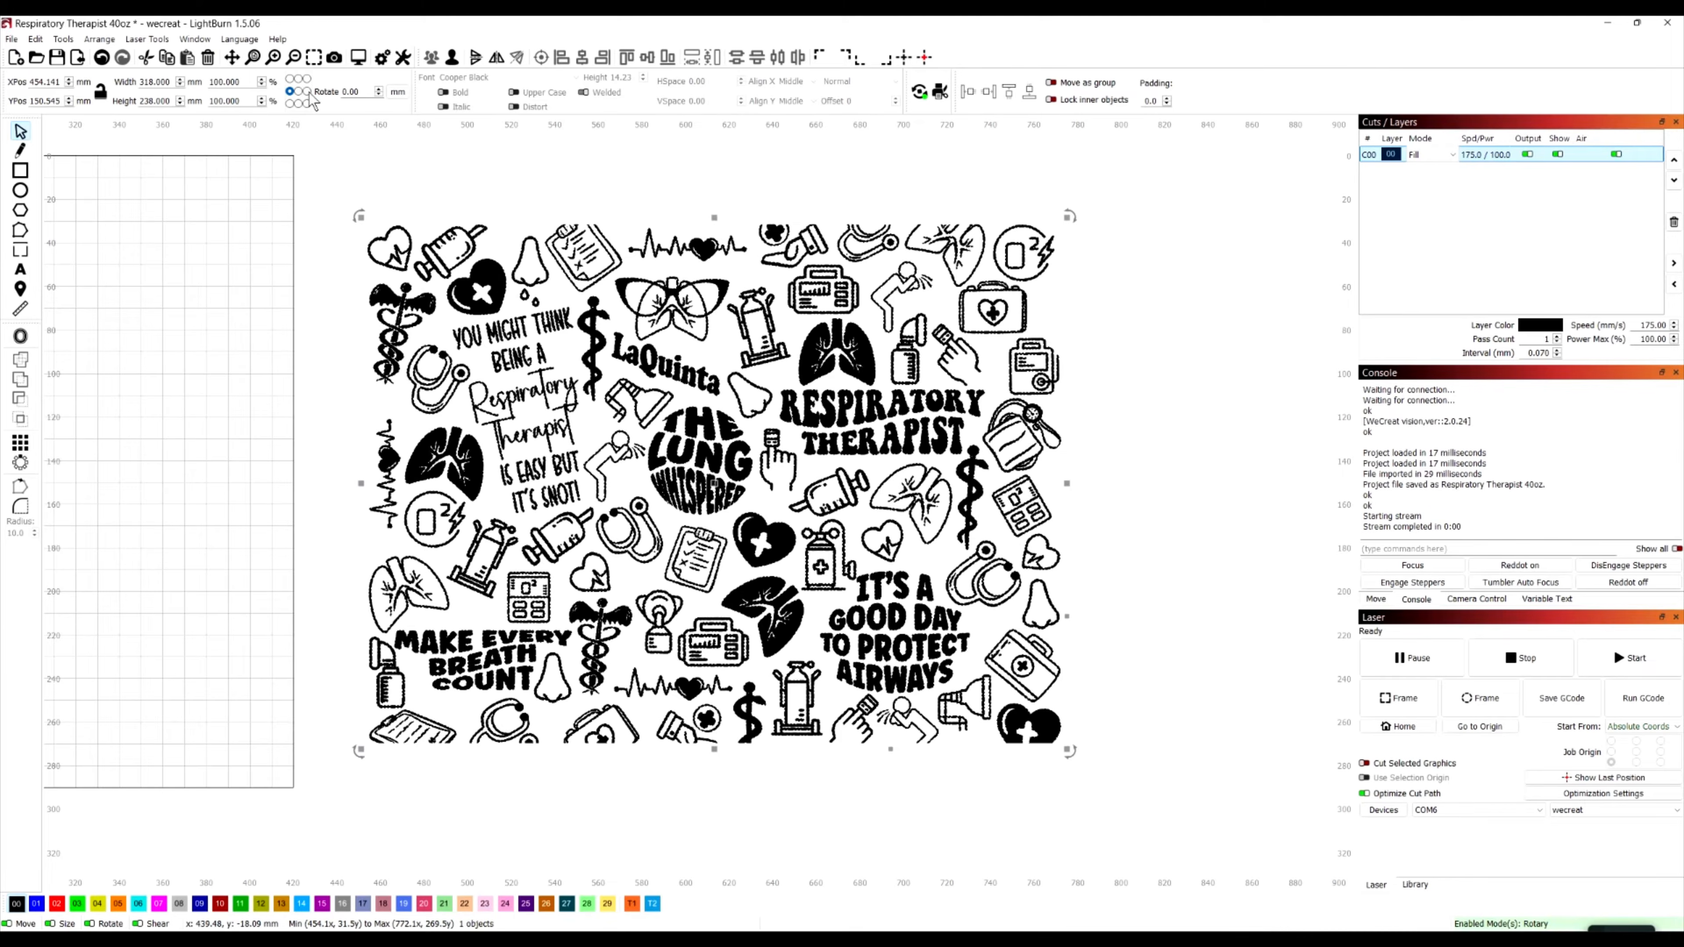
{"action": "left_click_drag", "start_coordinate": [364, 92], "coordinate": [276, 81]}
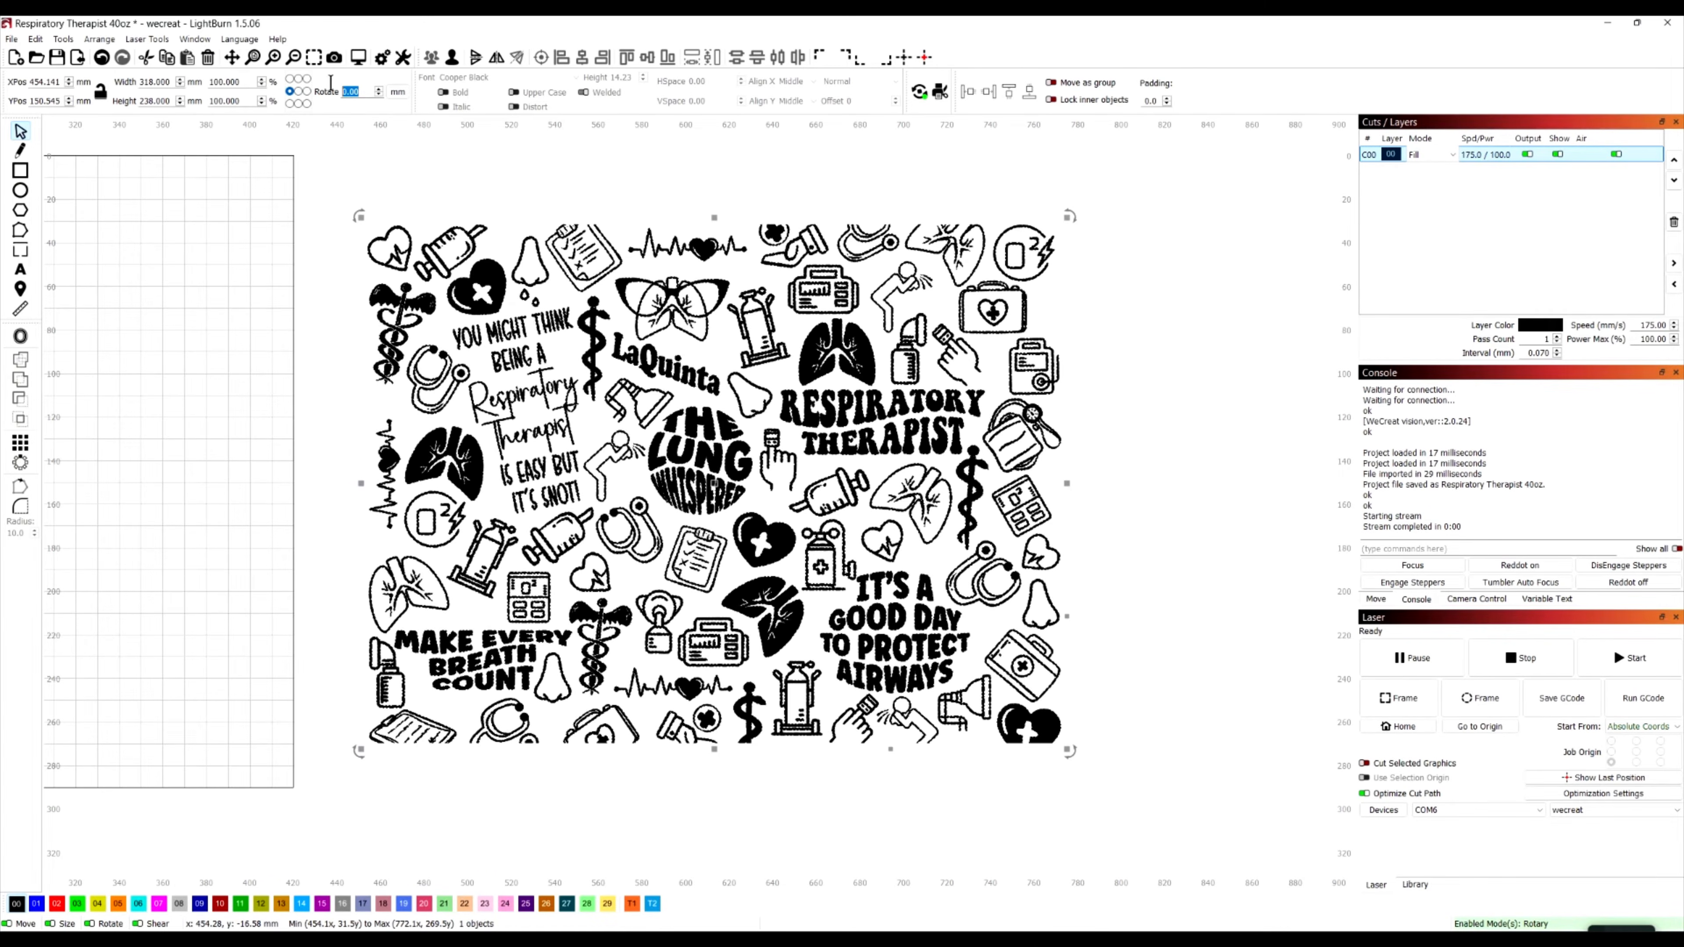
{"action": "type", "text": "-90"}
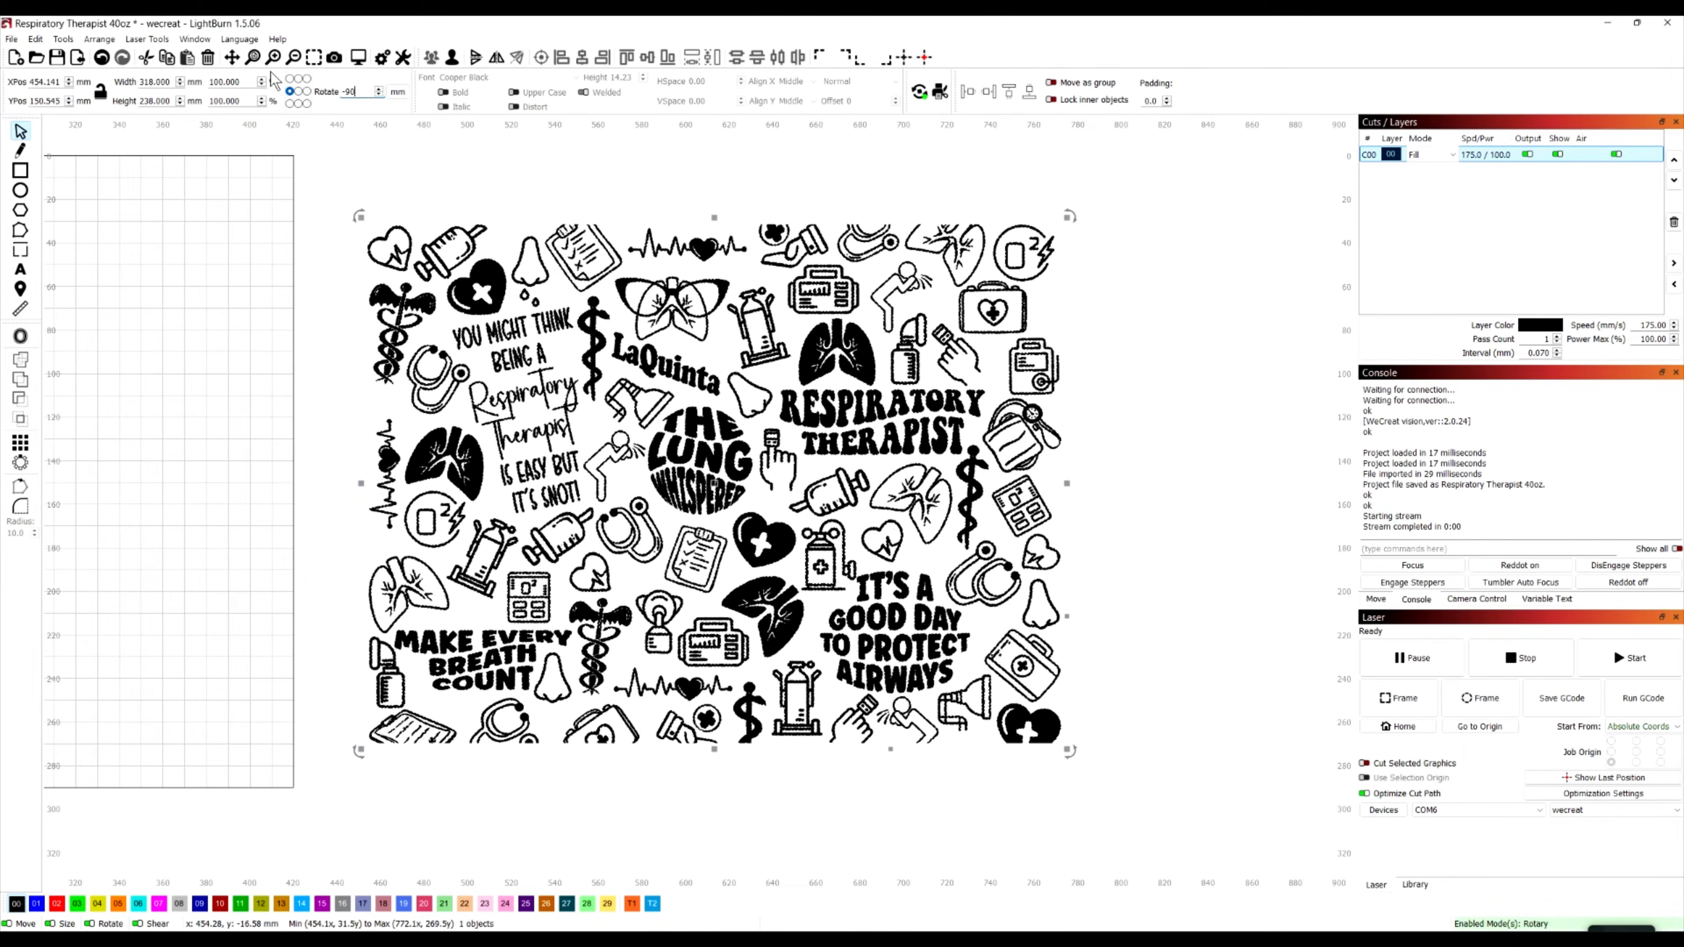
{"action": "key", "text": "Return"}
{"action": "scroll", "coordinate": [498, 378], "scroll_direction": "up", "scroll_amount": 3}
{"action": "scroll", "coordinate": [544, 450], "scroll_direction": "down", "scroll_amount": 6}
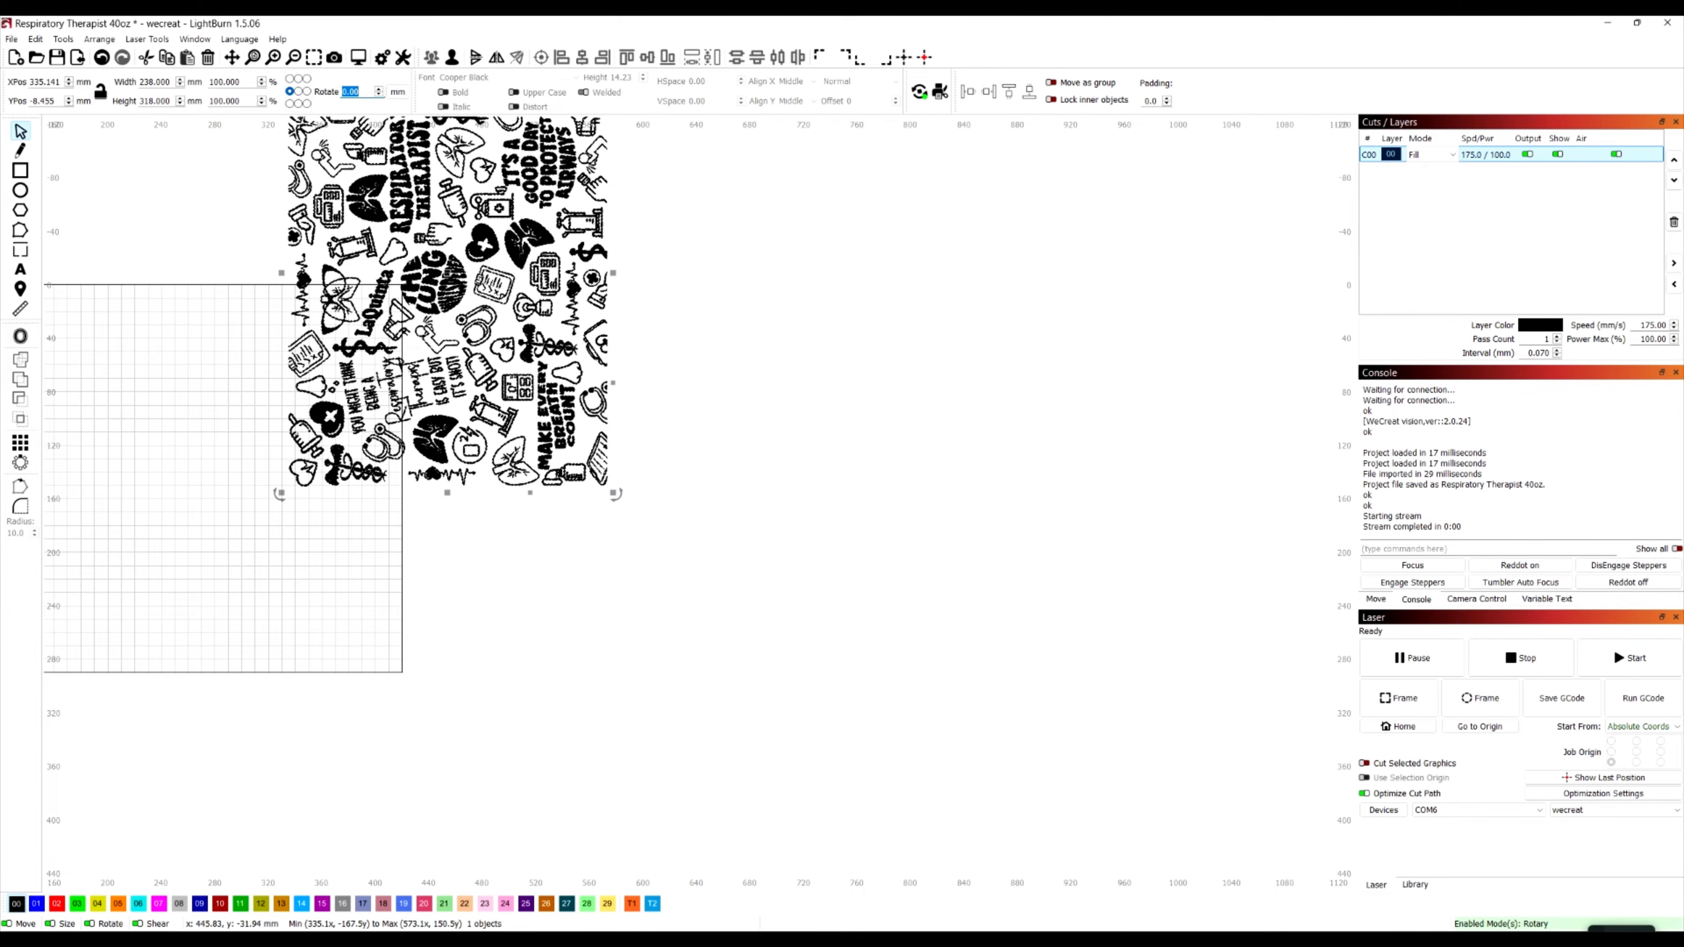
Move the rotated artwork to the empty area to the right of the laser work area and deselect it
{"action": "left_click_drag", "start_coordinate": [437, 263], "coordinate": [640, 452]}
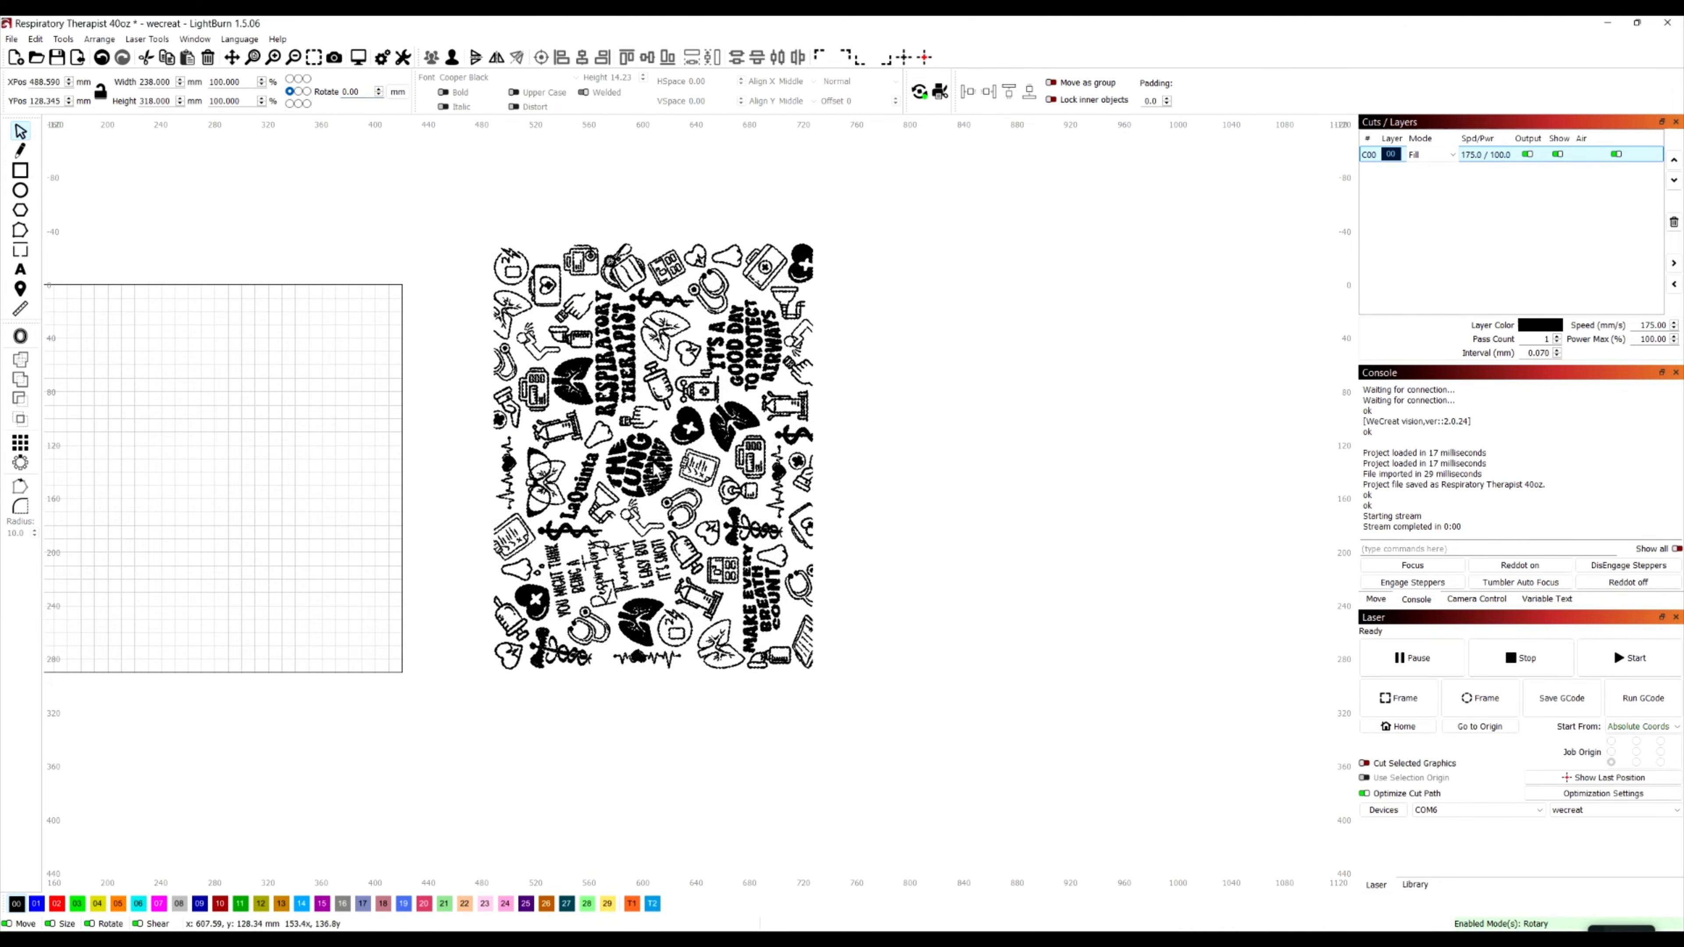
{"action": "scroll", "coordinate": [663, 631], "scroll_direction": "down", "scroll_amount": 3}
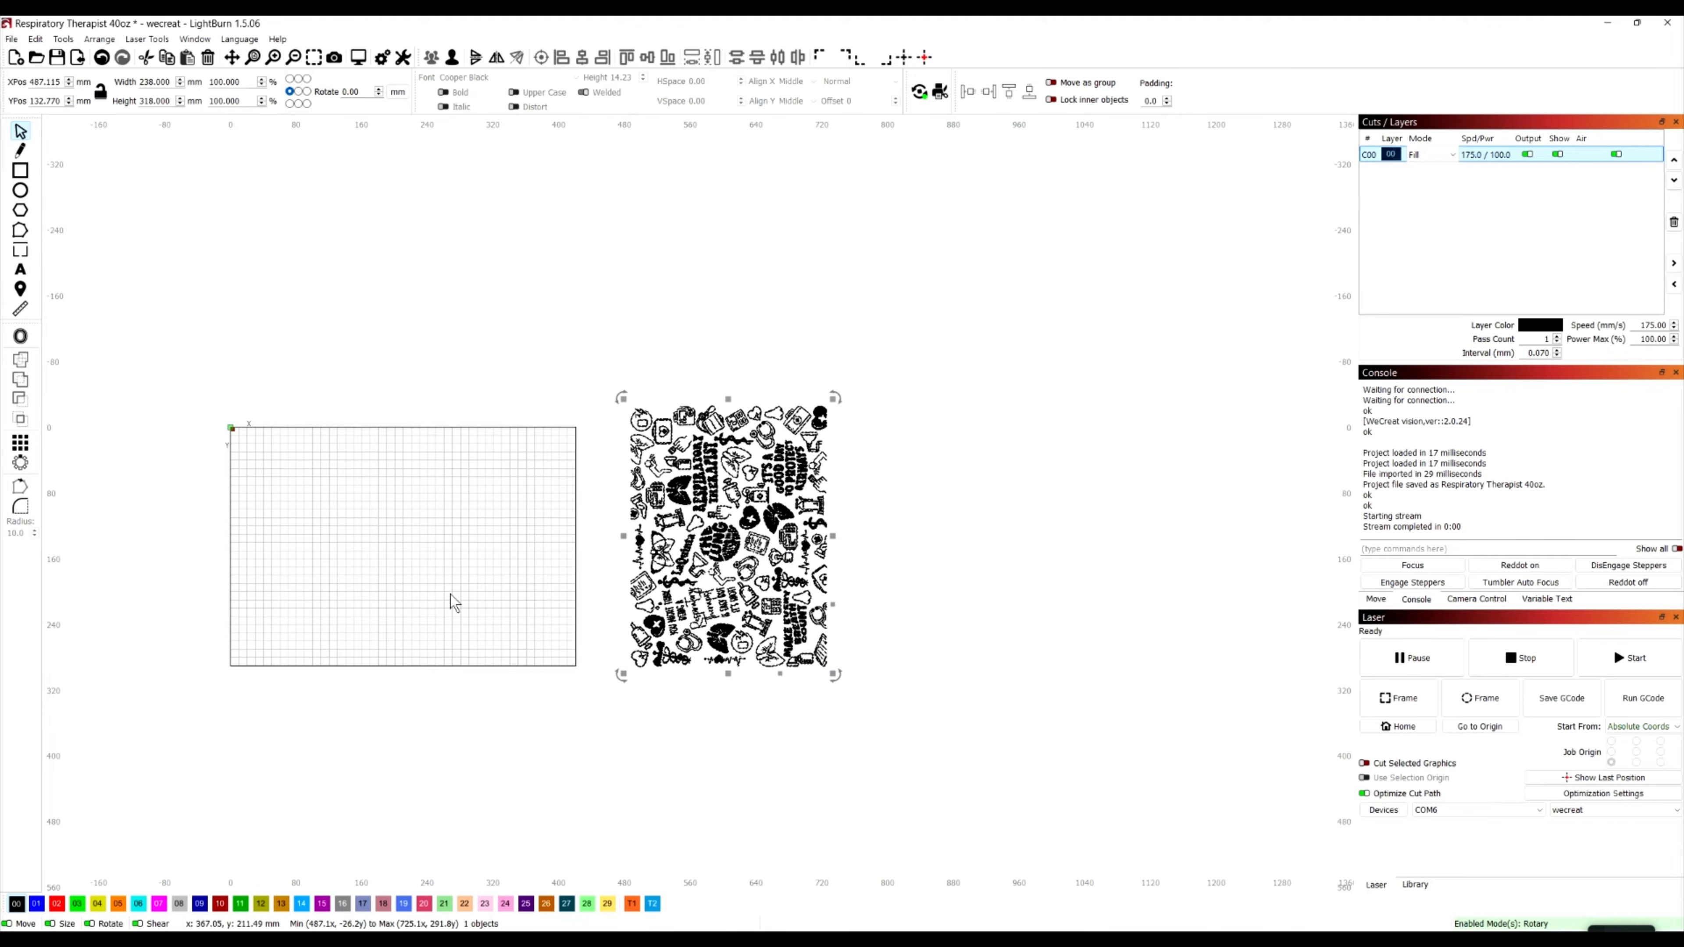
{"action": "scroll", "coordinate": [285, 570], "scroll_direction": "up", "scroll_amount": 3}
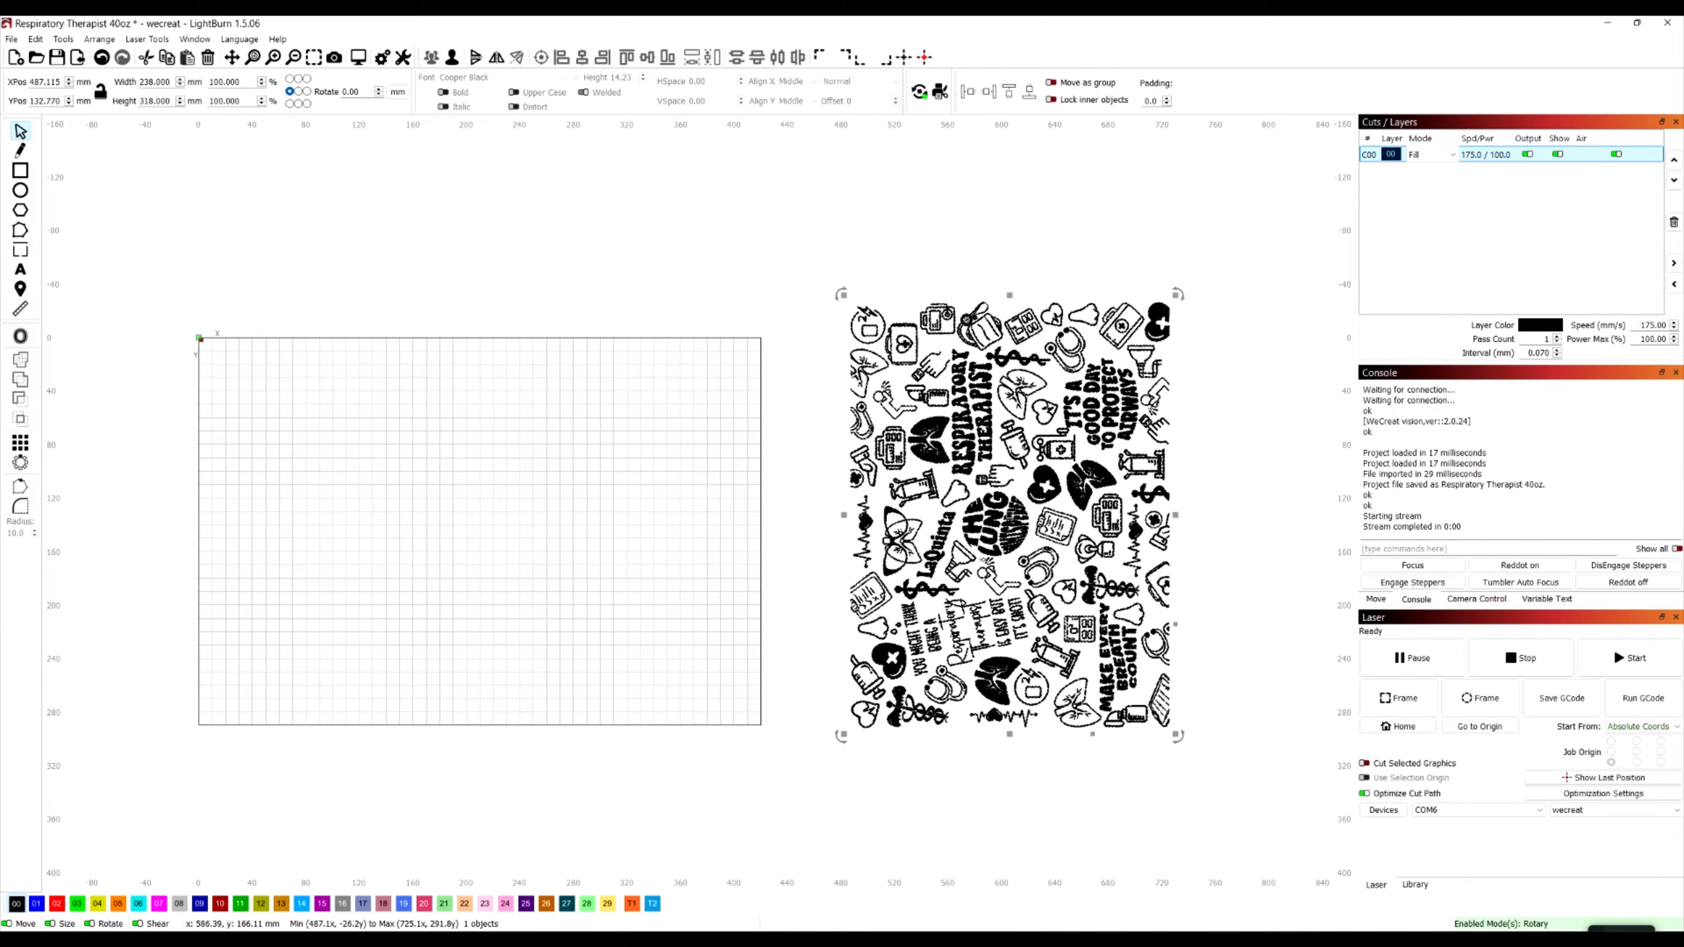
{"action": "scroll", "coordinate": [1157, 588], "scroll_direction": "up", "scroll_amount": 2}
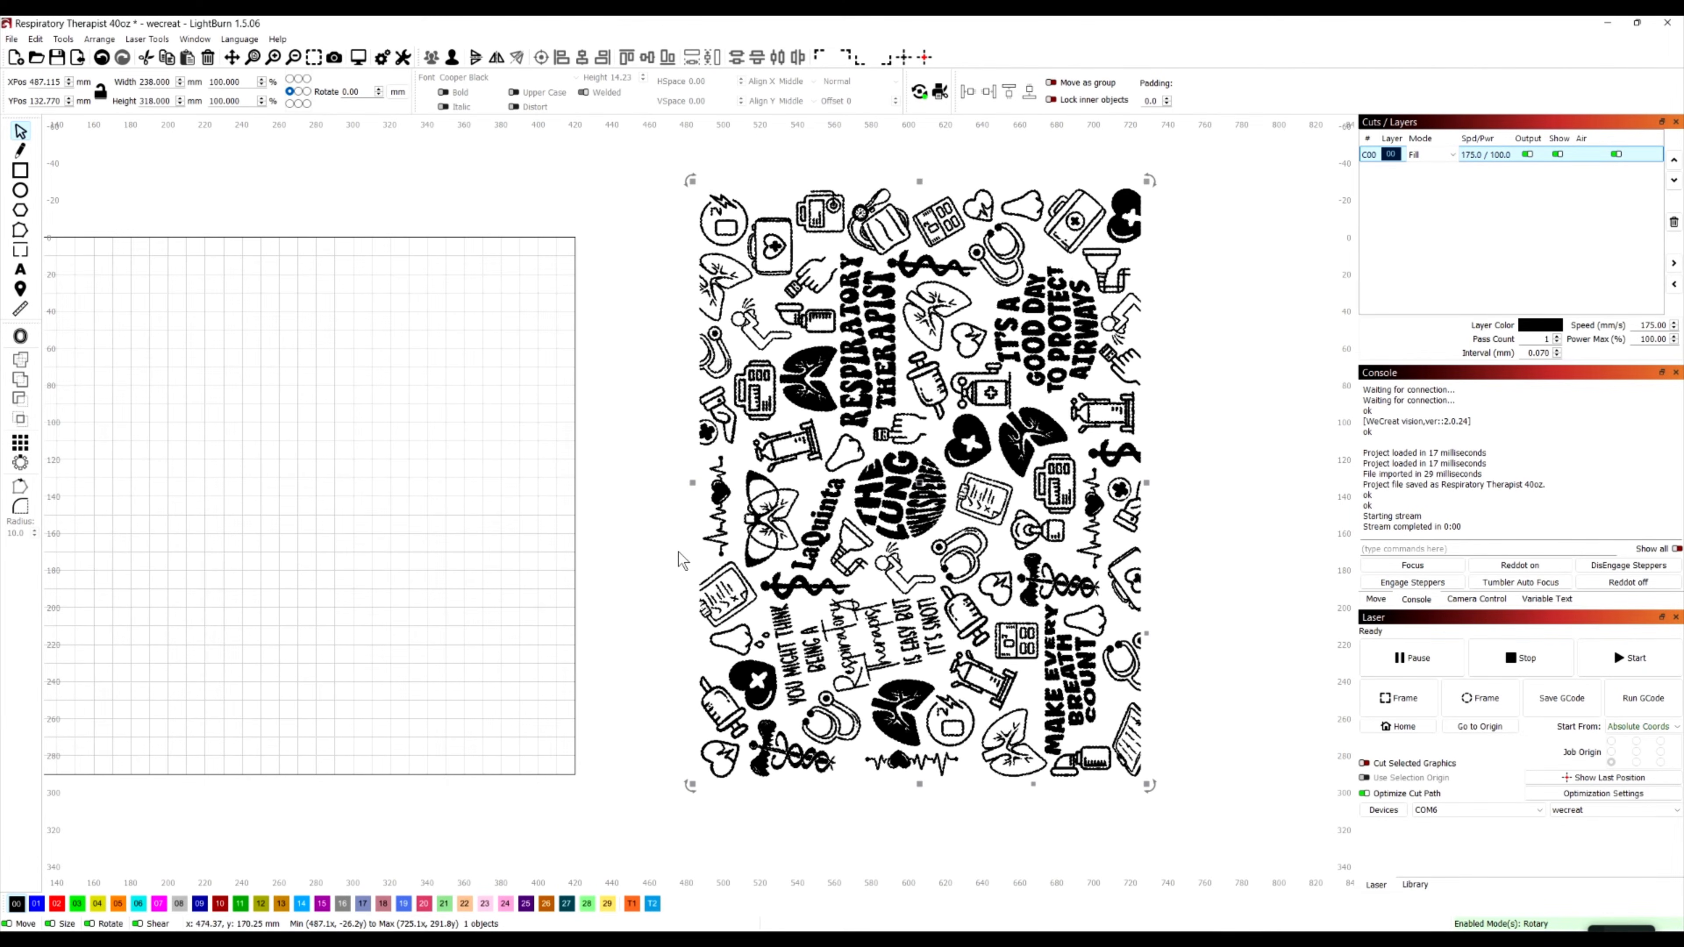
{"action": "left_click", "coordinate": [658, 538]}
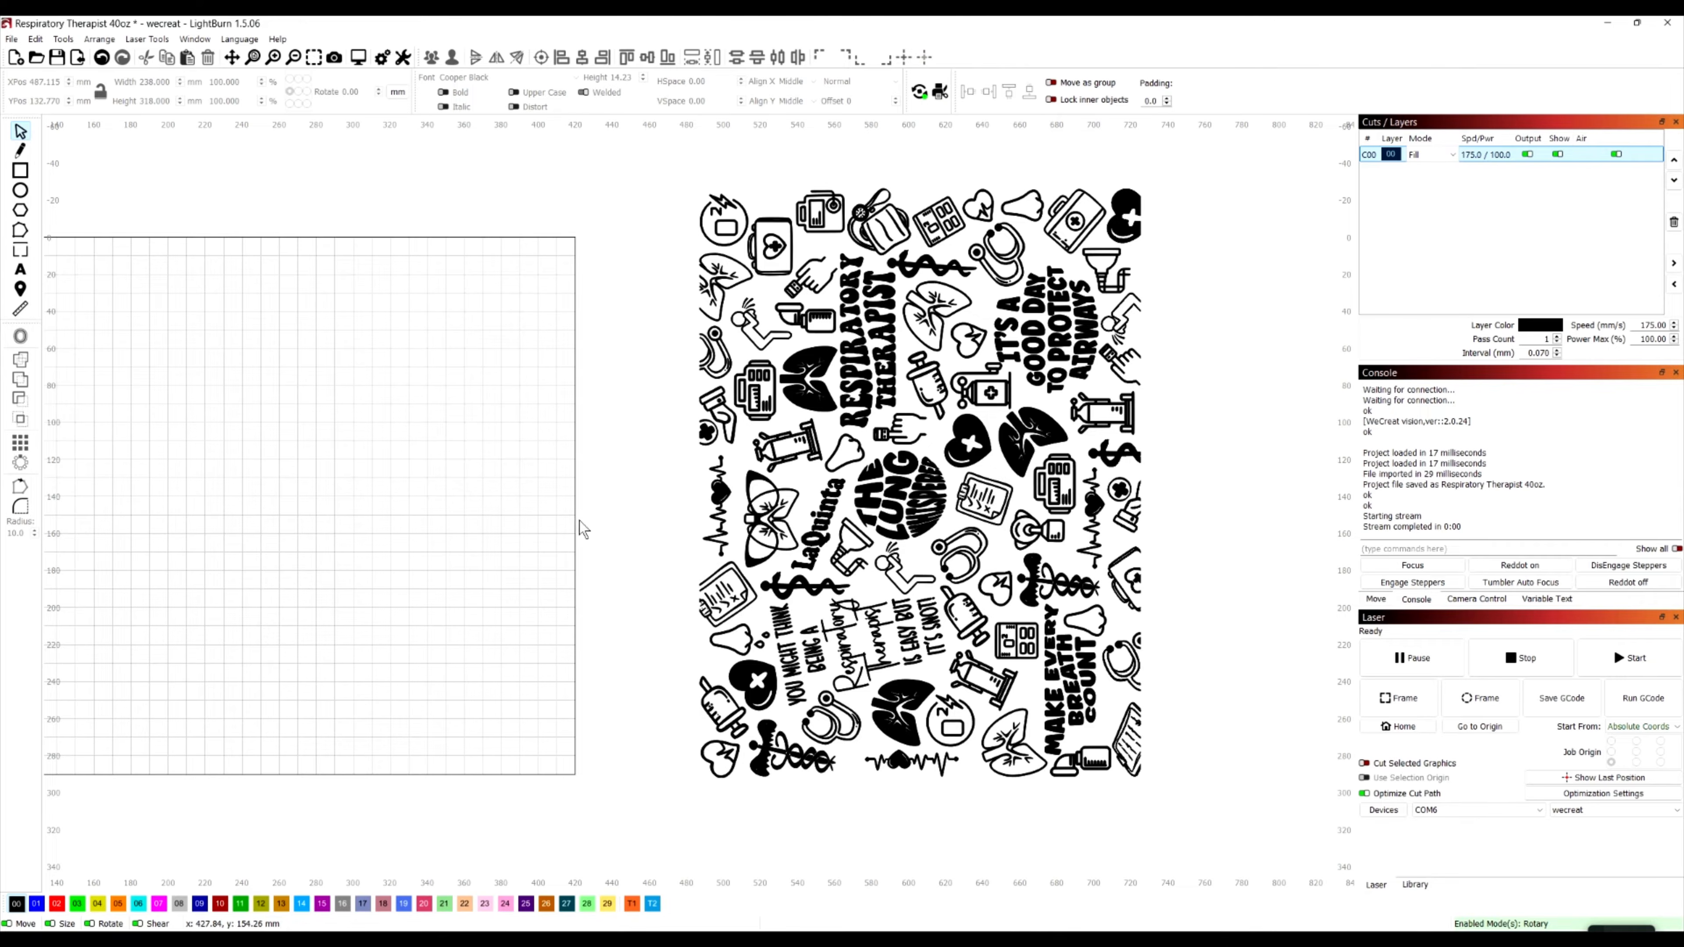
{"action": "scroll", "coordinate": [609, 541], "scroll_direction": "down", "scroll_amount": 2}
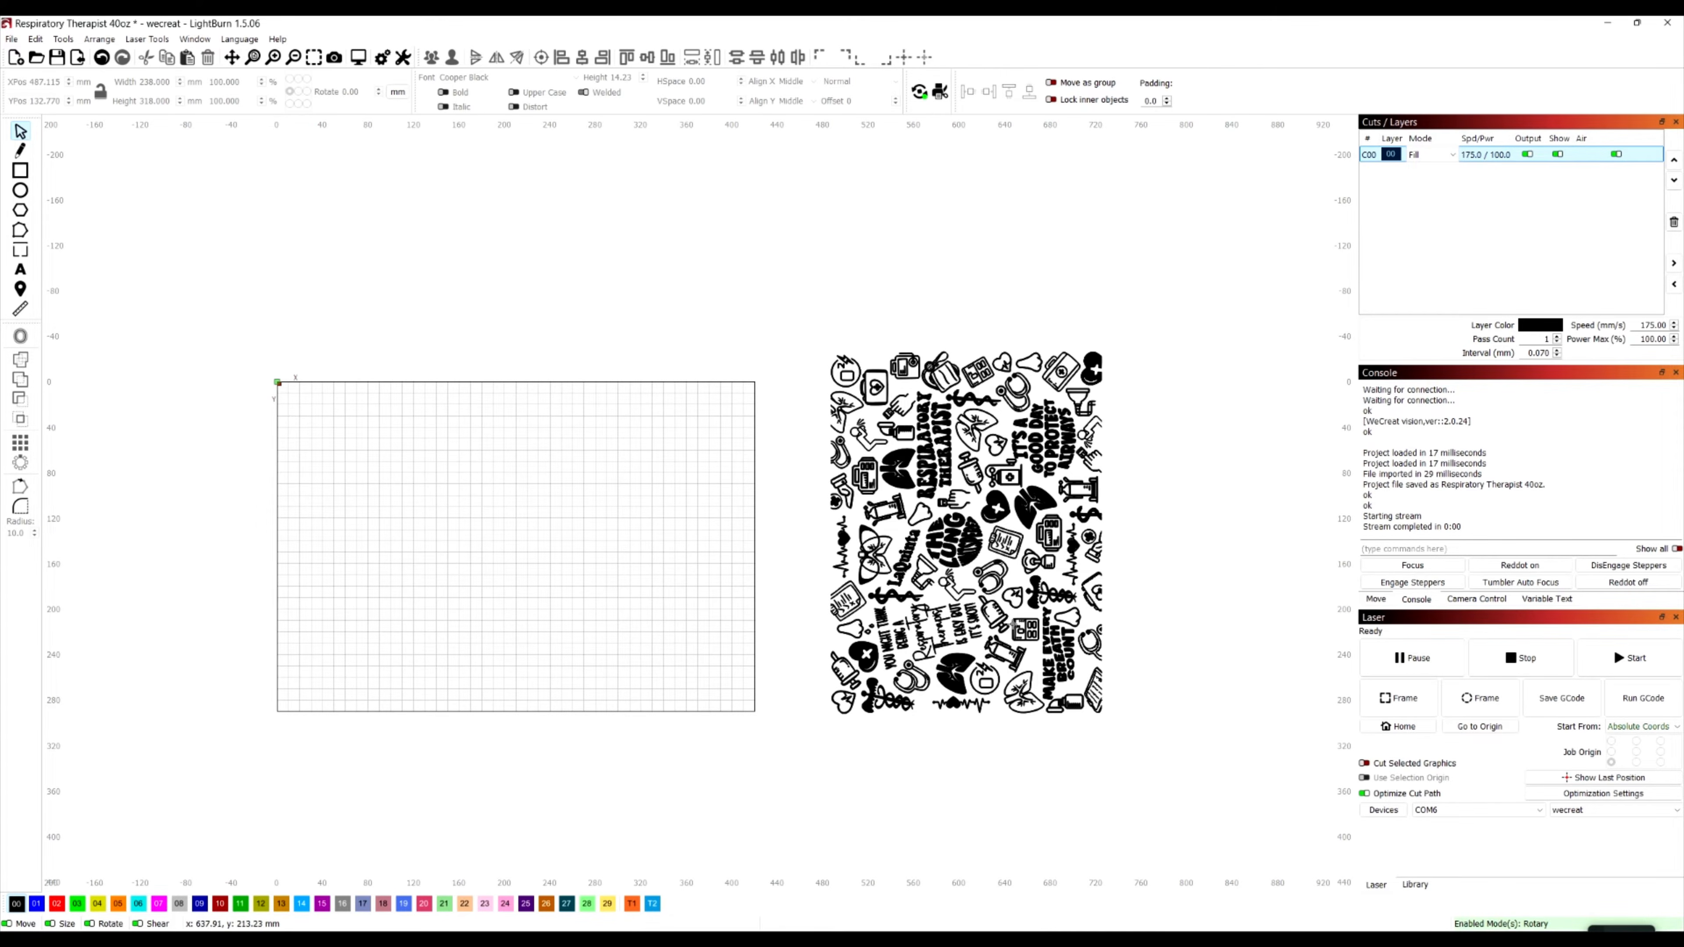
{"action": "scroll", "coordinate": [1015, 620], "scroll_direction": "up", "scroll_amount": 2}
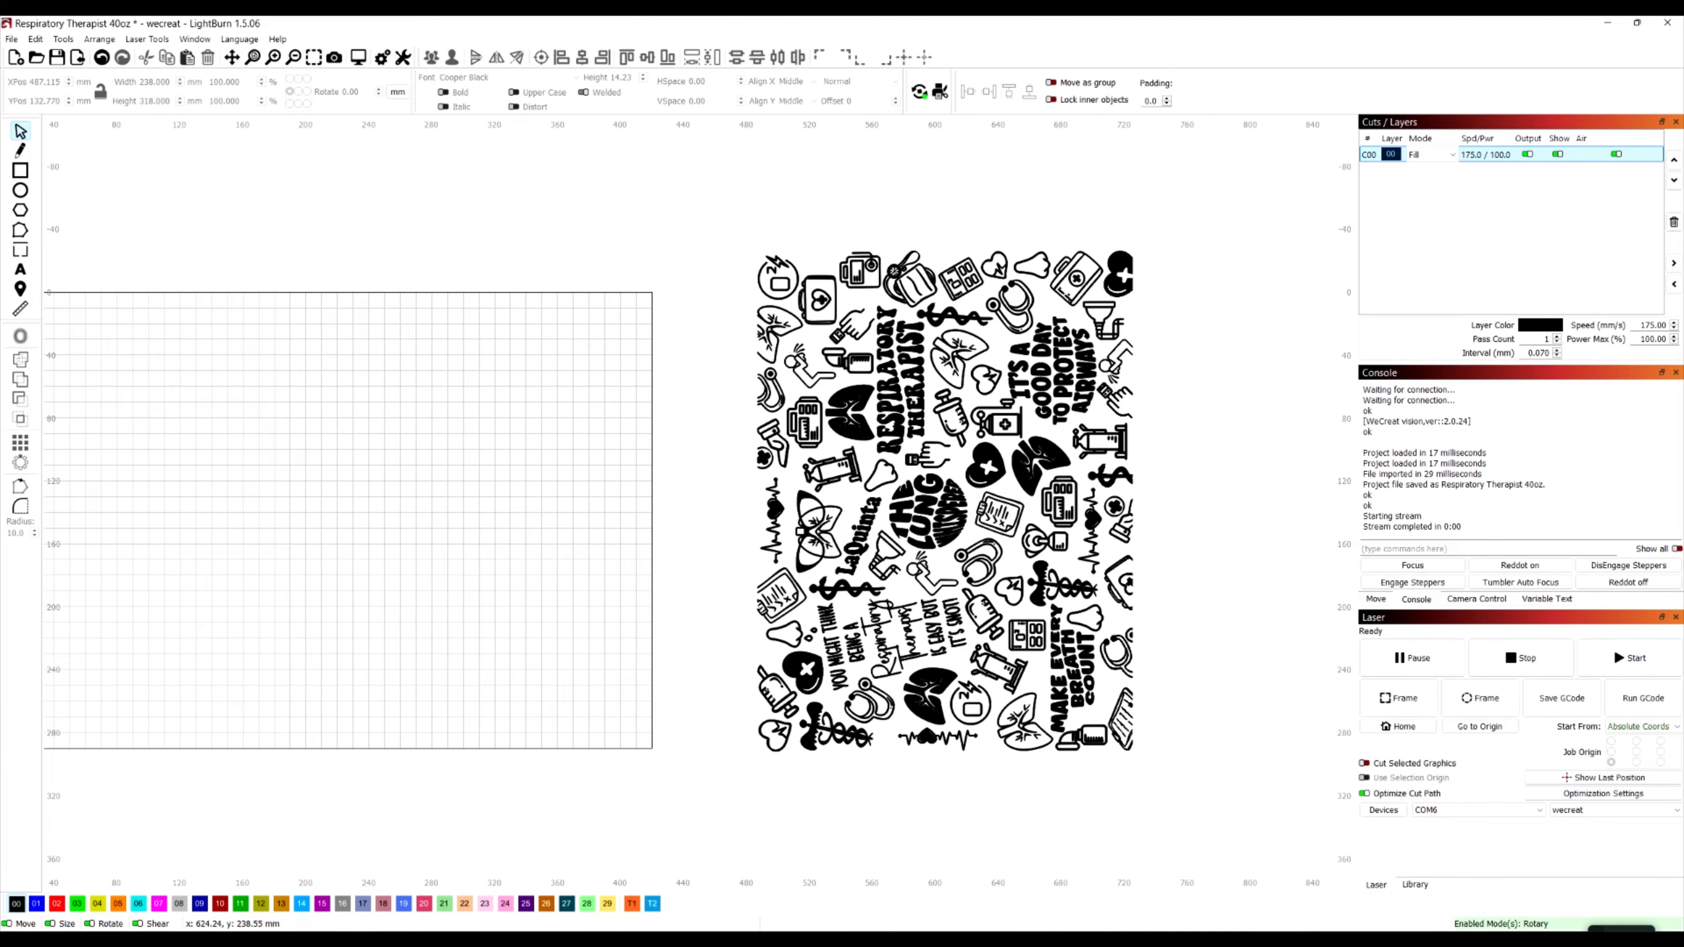
{"action": "scroll", "coordinate": [862, 679], "scroll_direction": "up", "scroll_amount": 1}
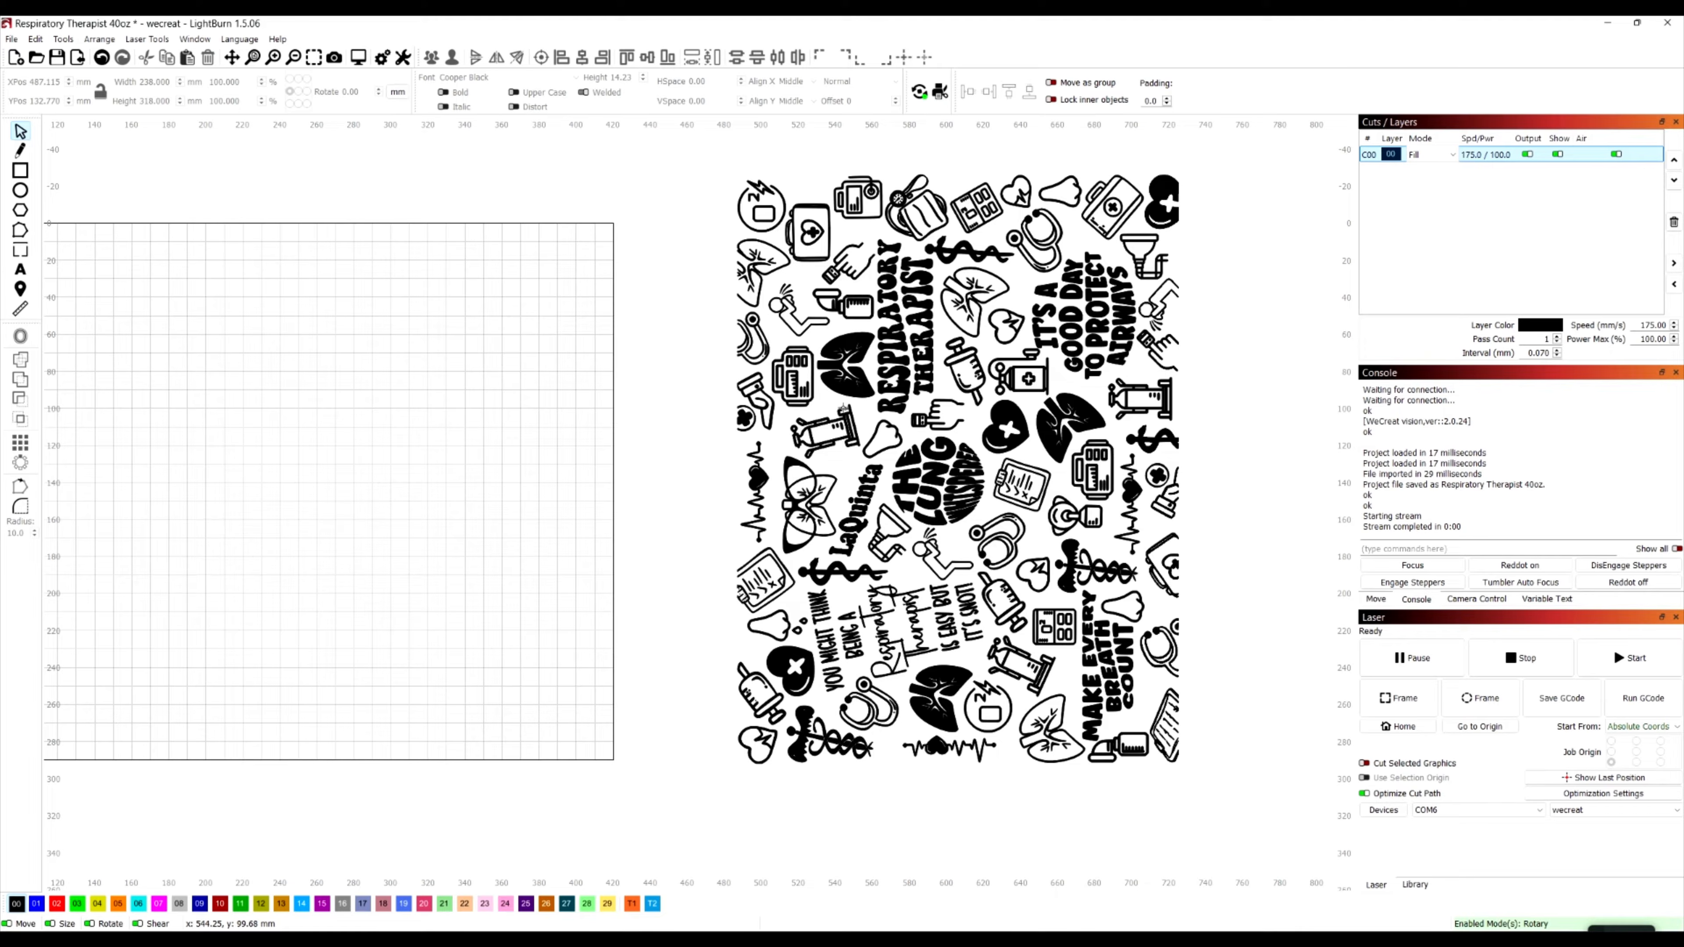
{"action": "scroll", "coordinate": [189, 488], "scroll_direction": "up", "scroll_amount": 1}
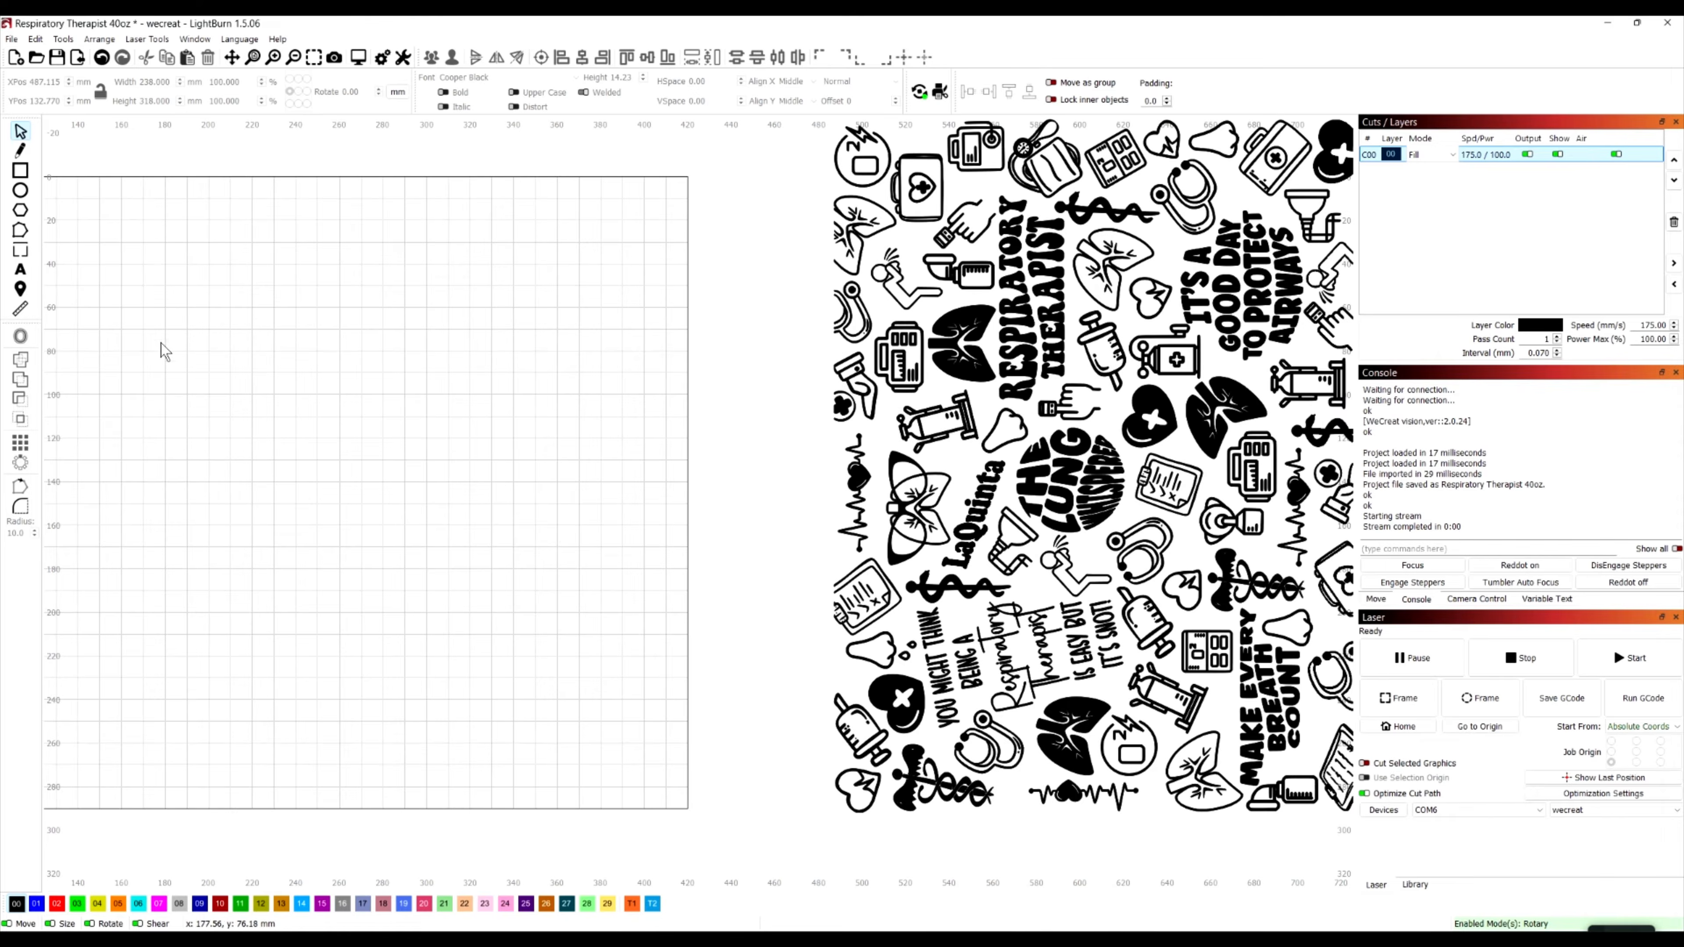
Draw a rectangle about 38 mm wide and 31 mm high inside the work area
{"action": "scroll", "coordinate": [161, 344], "scroll_direction": "down", "scroll_amount": 2}
{"action": "left_click", "coordinate": [21, 171]}
{"action": "left_click_drag", "start_coordinate": [193, 397], "coordinate": [253, 445]}
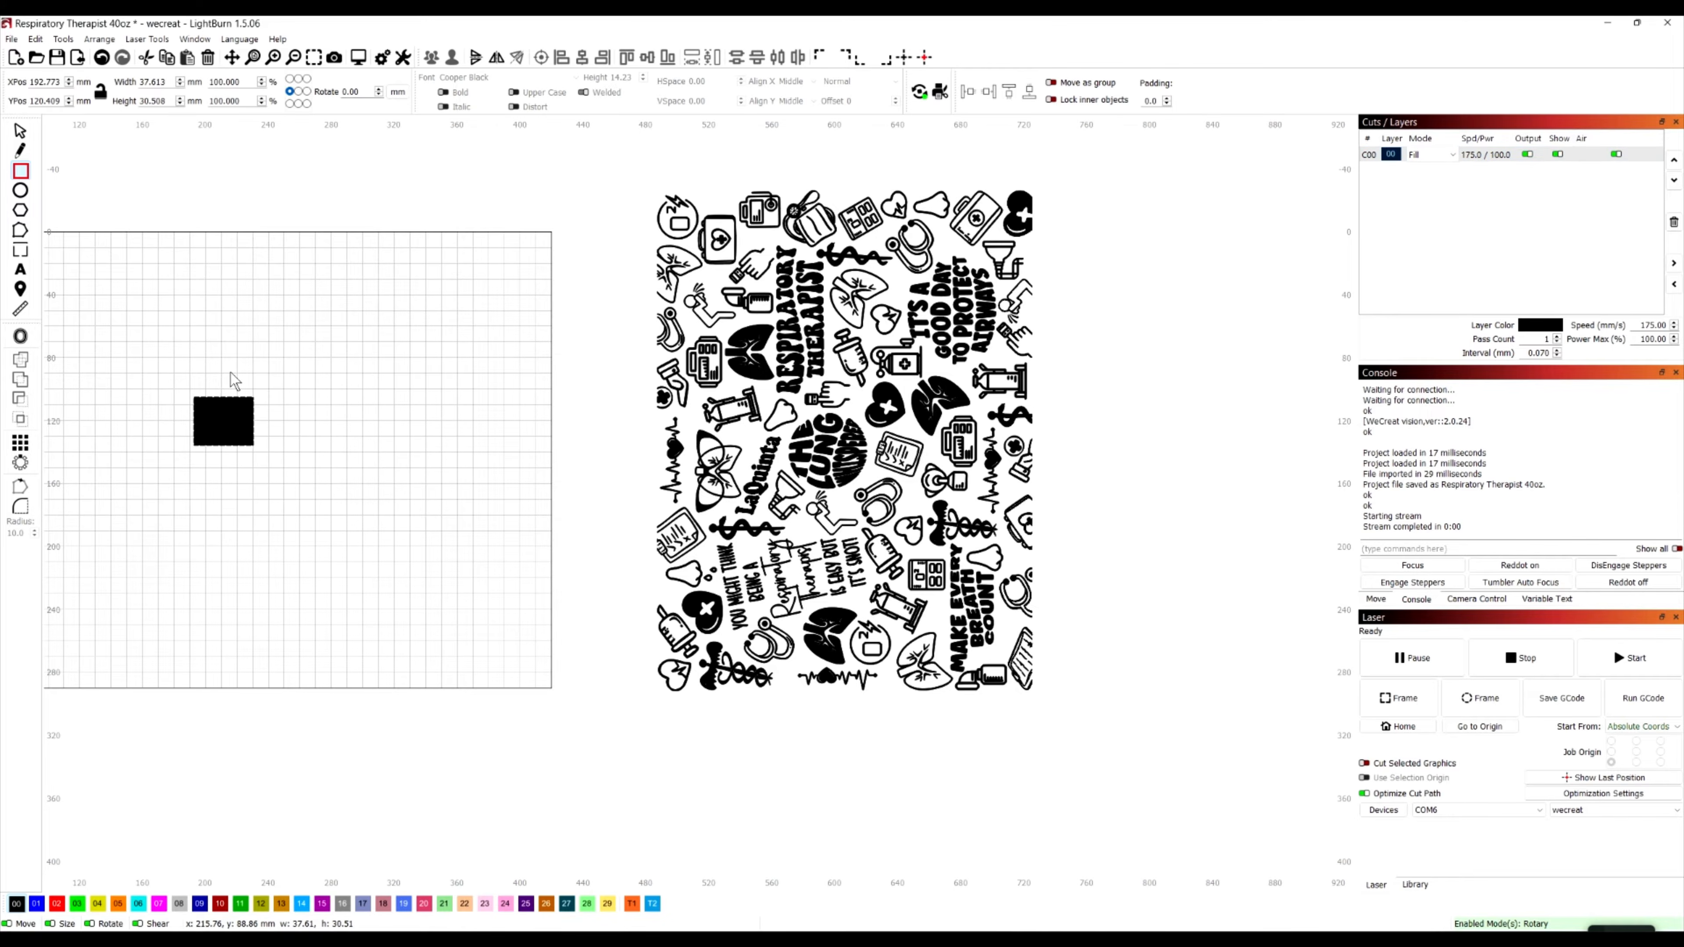
Unlock the rectangle's aspect ratio and set both its width and height to 30 mm
{"action": "left_click", "coordinate": [100, 92]}
{"action": "double_click", "coordinate": [167, 85]}
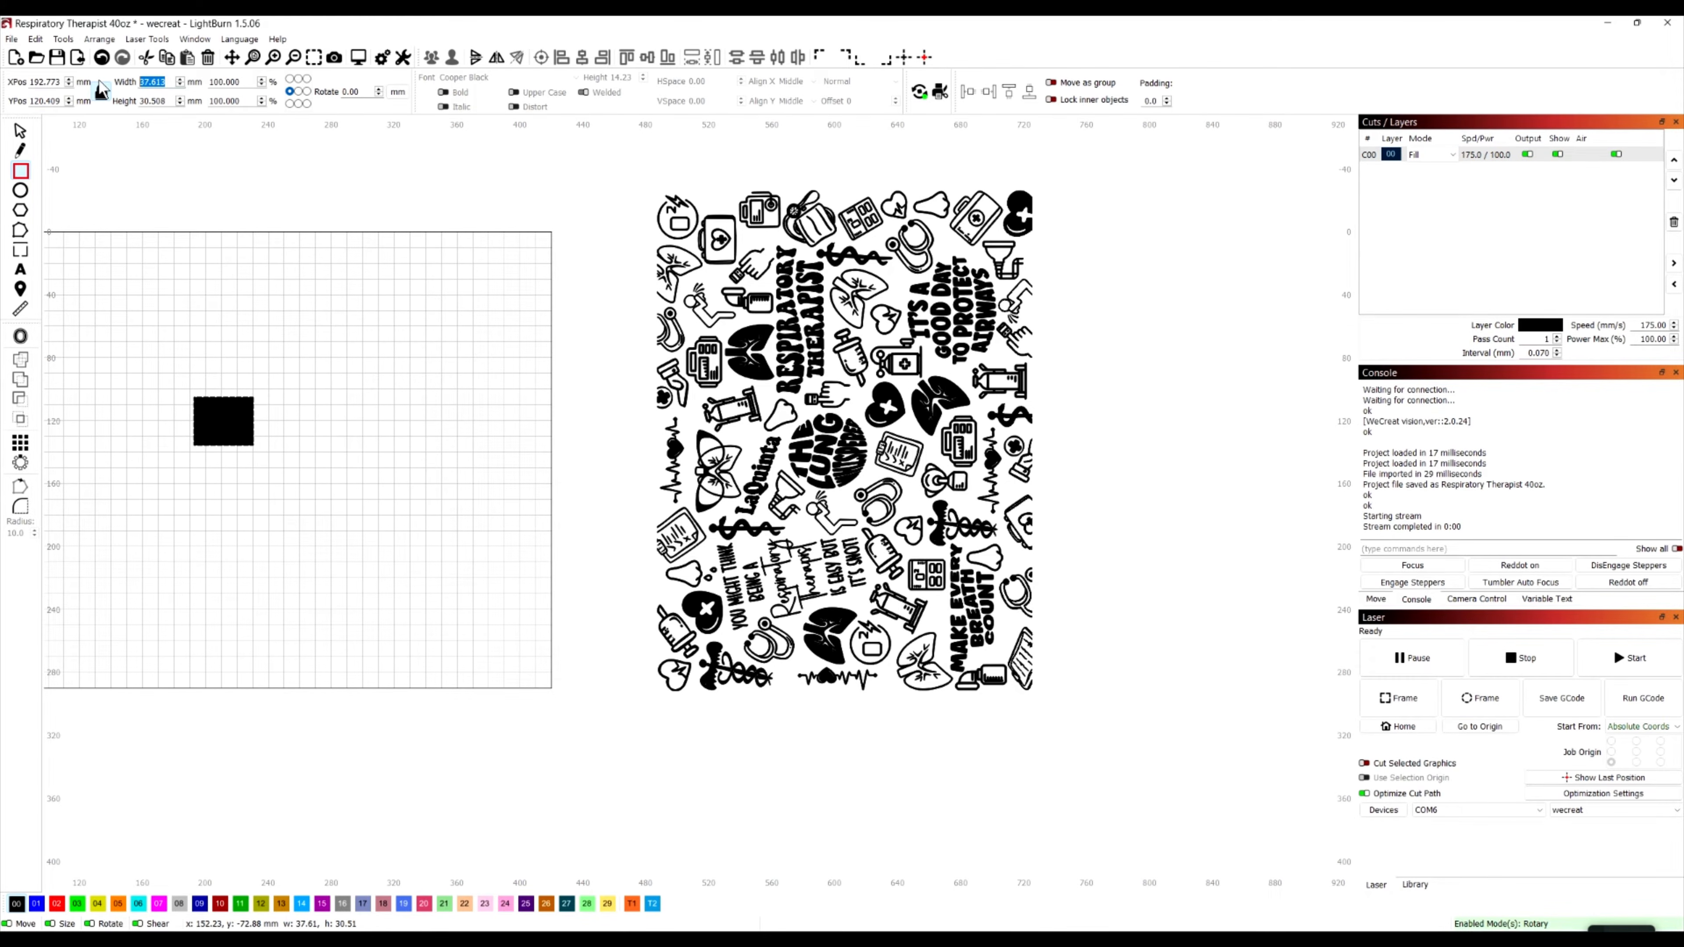
{"action": "key", "text": "Tab"}
{"action": "type", "text": "30"}
{"action": "key", "text": "Tab"}
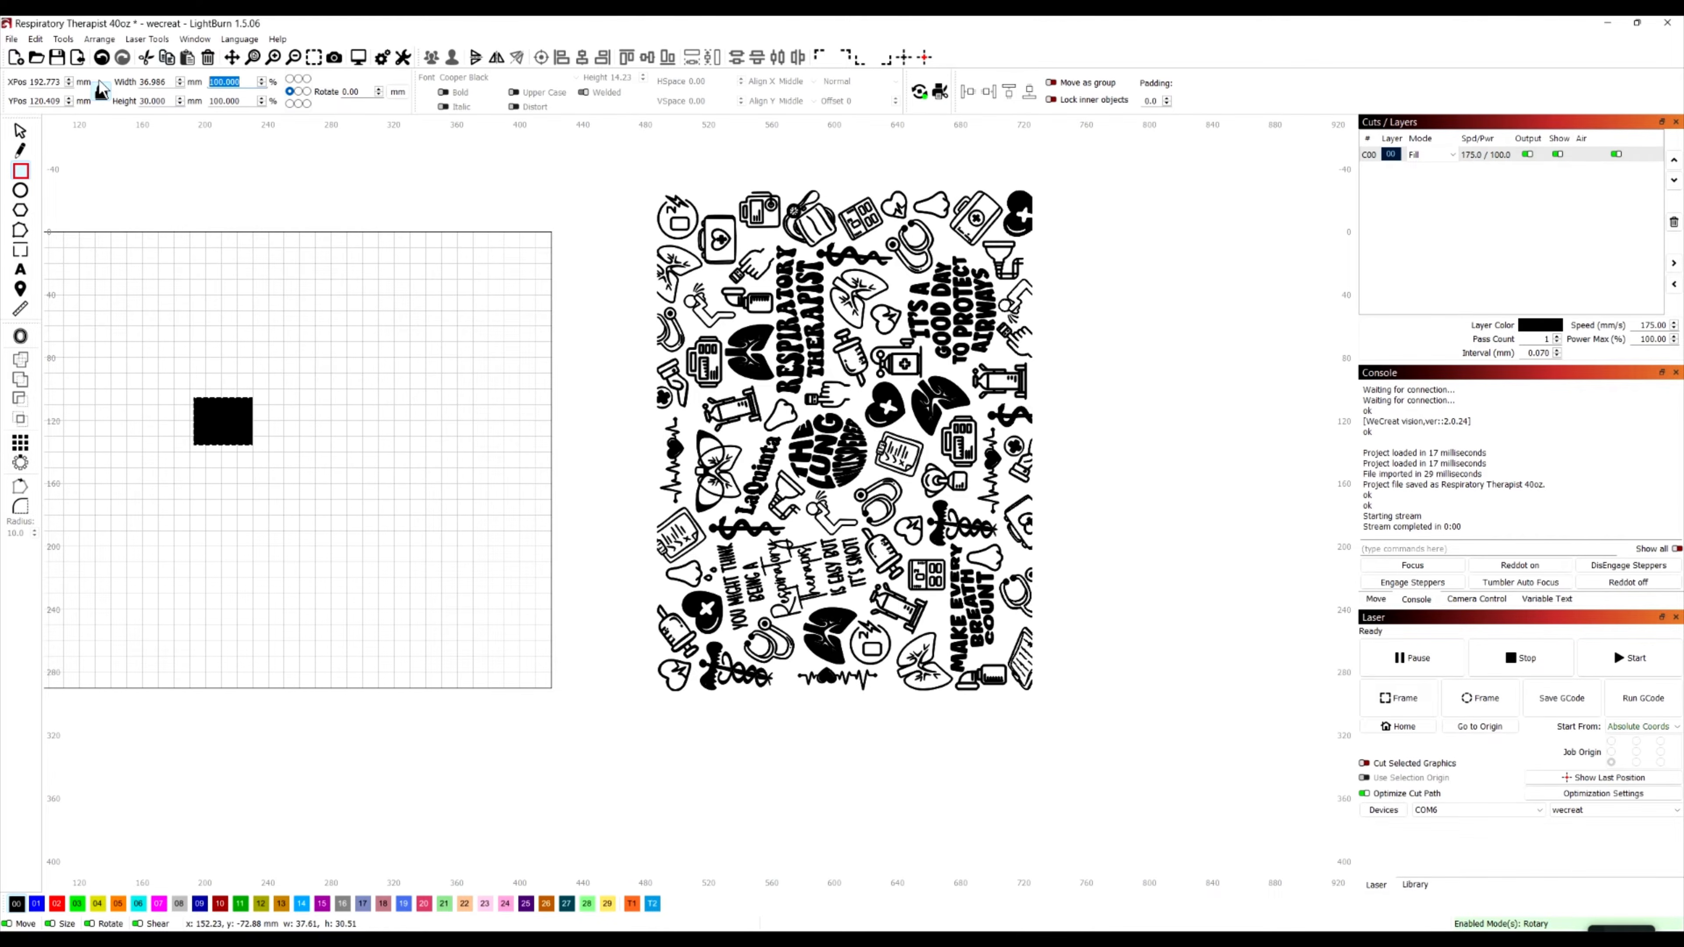
{"action": "left_click", "coordinate": [100, 94]}
{"action": "left_click_drag", "start_coordinate": [168, 83], "coordinate": [130, 78]}
{"action": "type", "text": "30"}
{"action": "key", "text": "Return"}
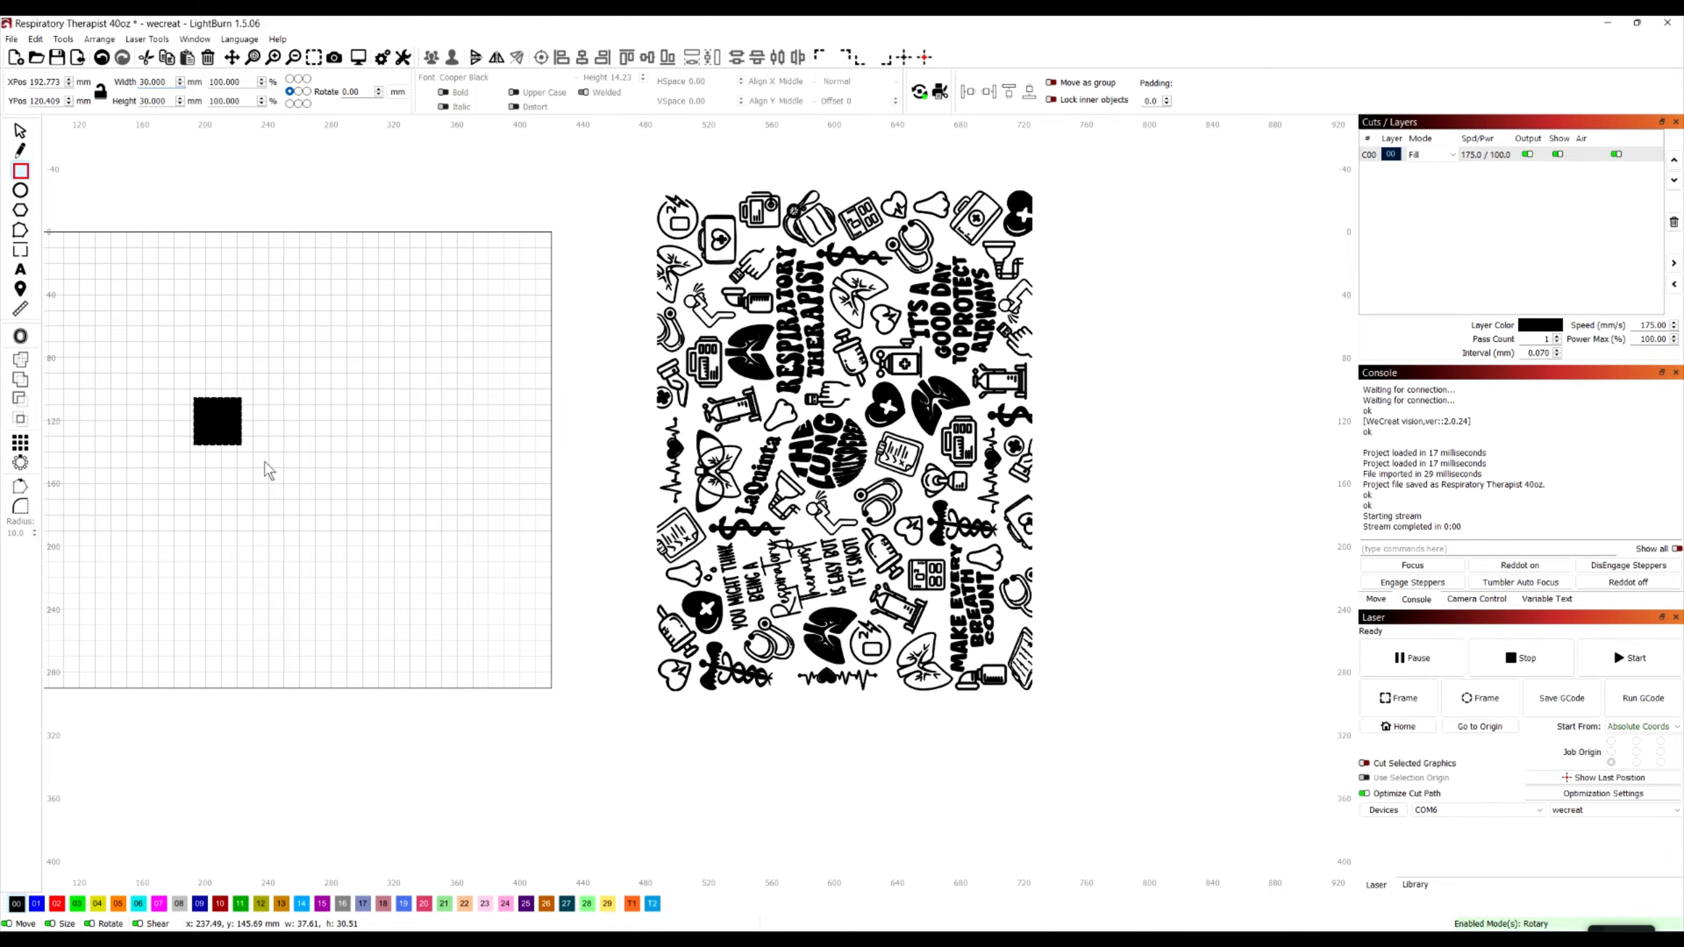
Draw a rectangle about 53 by 63 mm around the 30 mm square and delete both shapes
{"action": "left_click_drag", "start_coordinate": [211, 443], "coordinate": [167, 375]}
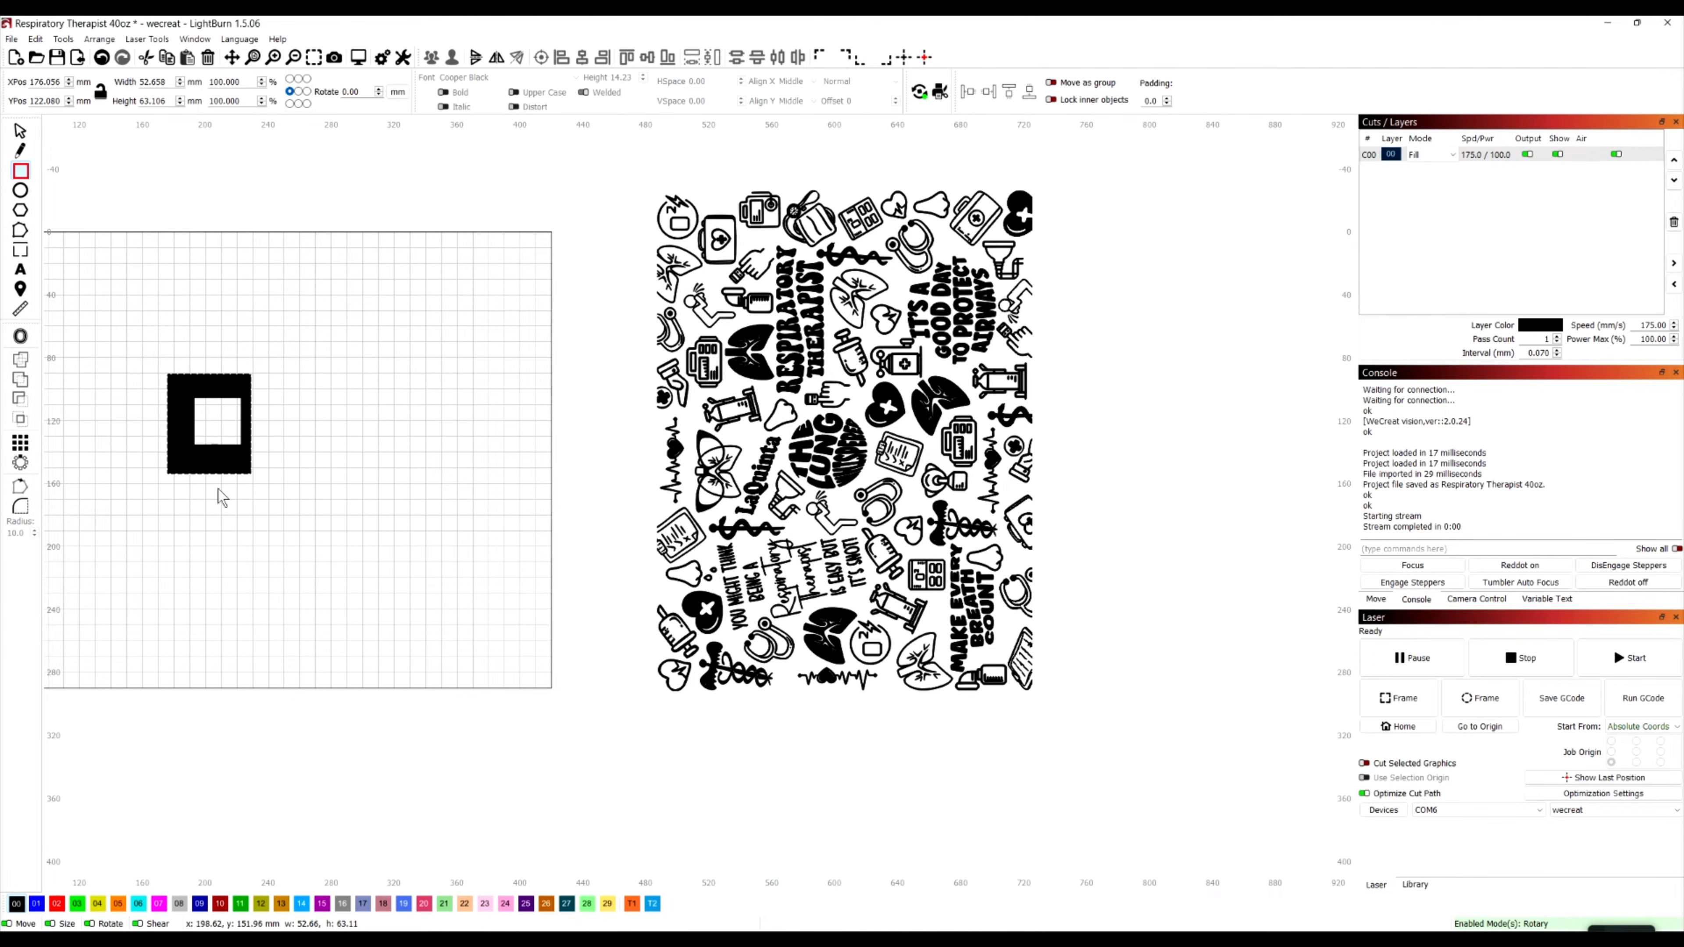
{"action": "left_click", "coordinate": [20, 130]}
{"action": "left_click", "coordinate": [290, 534]}
{"action": "left_click_drag", "start_coordinate": [308, 541], "coordinate": [73, 293]}
{"action": "key", "text": "Delete"}
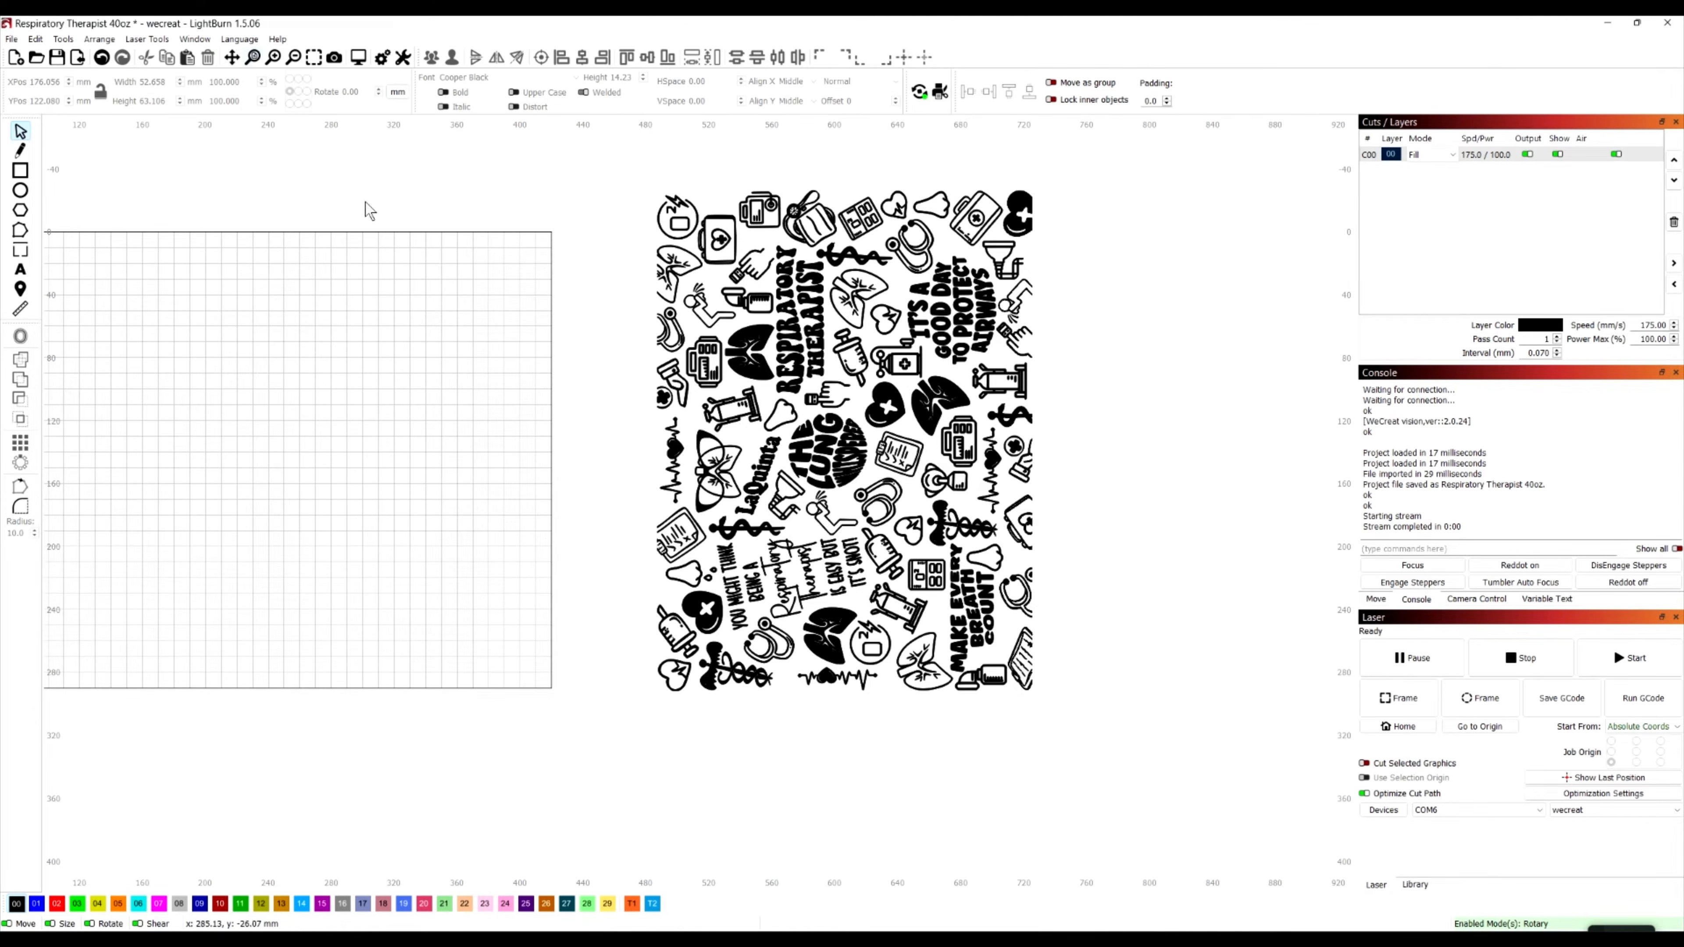
Resize the respiratory therapist artwork to 230 mm wide and 184 mm high, and deselect it
{"action": "left_click", "coordinate": [848, 430]}
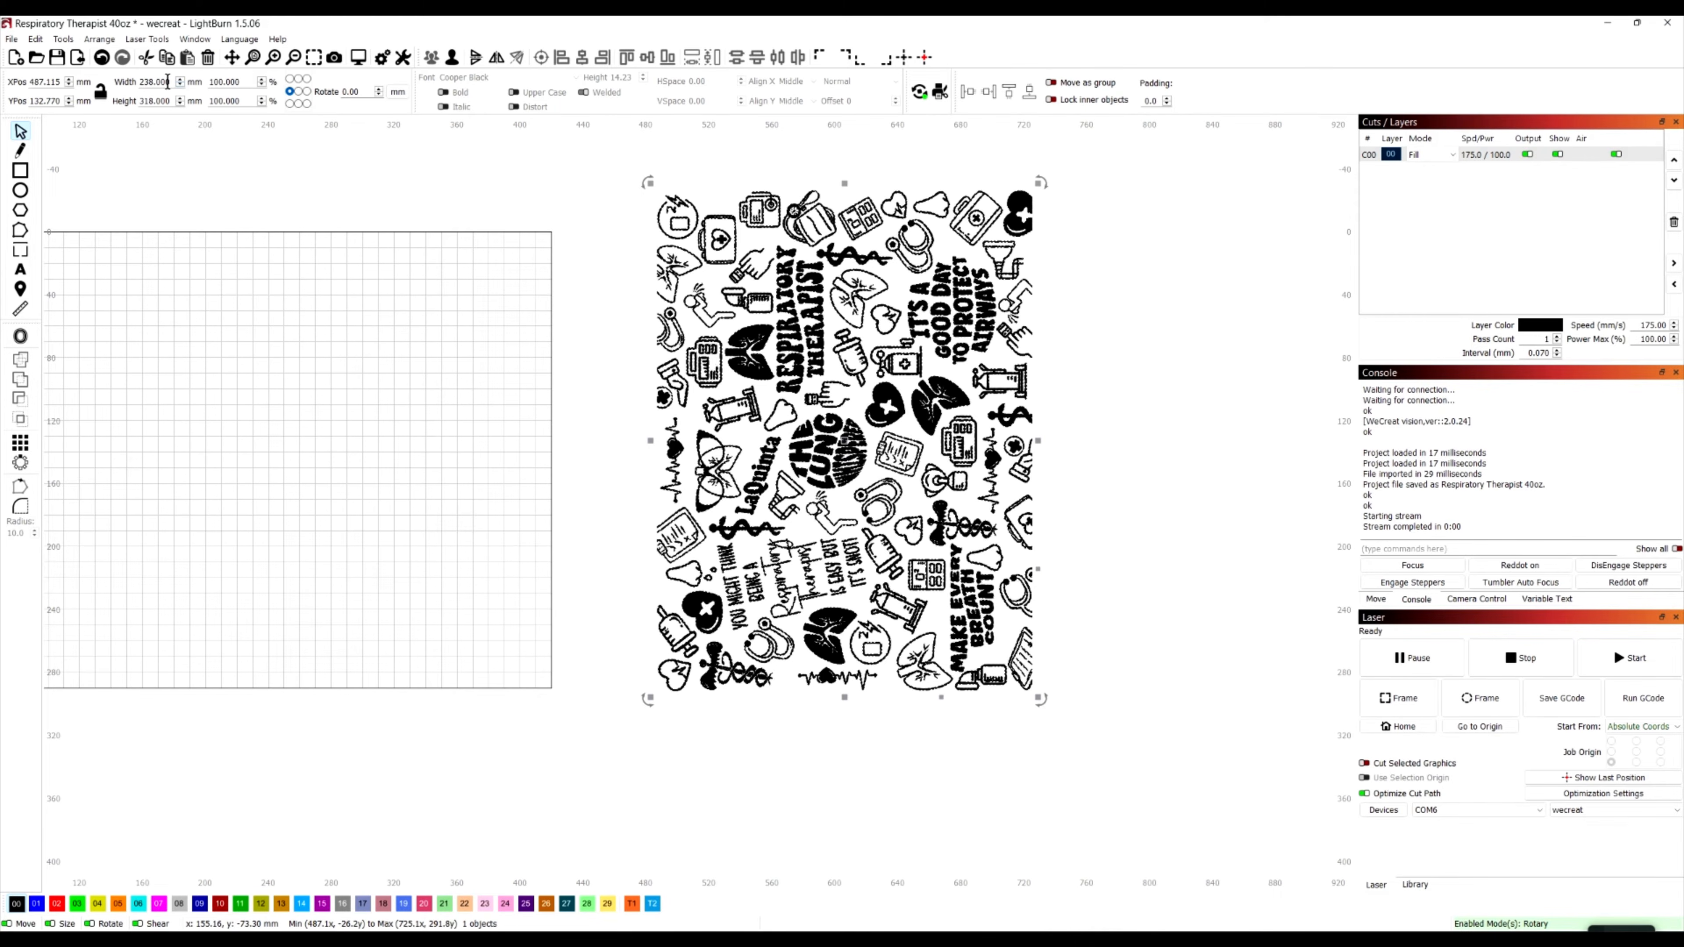
{"action": "left_click_drag", "start_coordinate": [172, 81], "coordinate": [104, 76]}
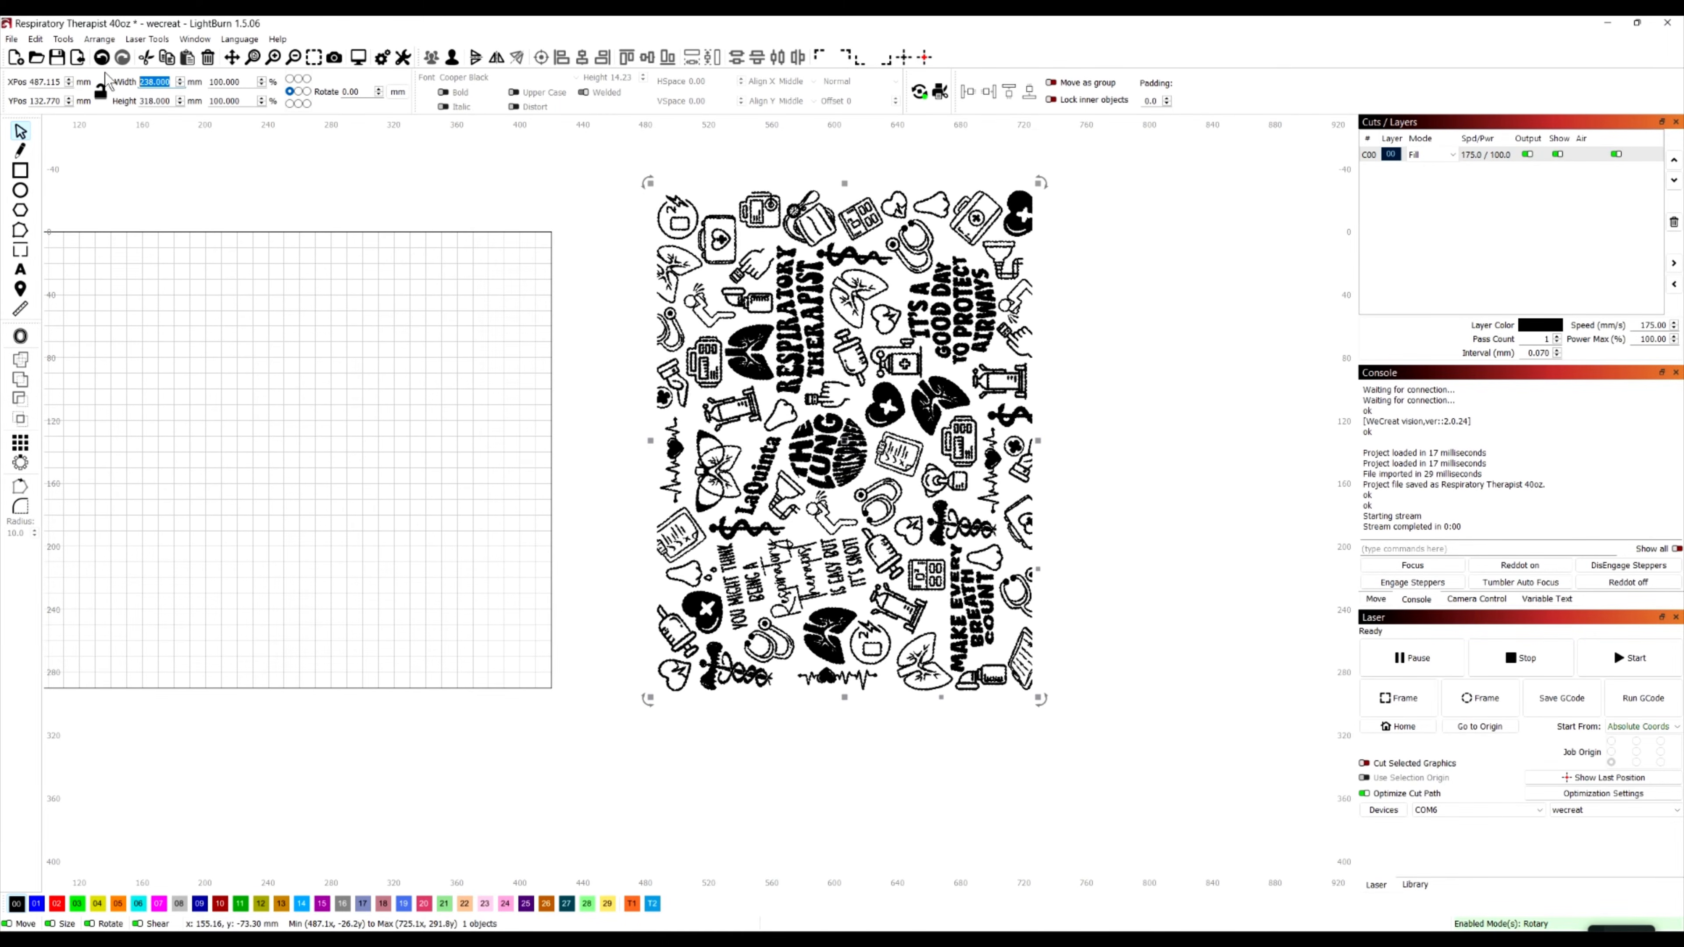
{"action": "type", "text": "2"}
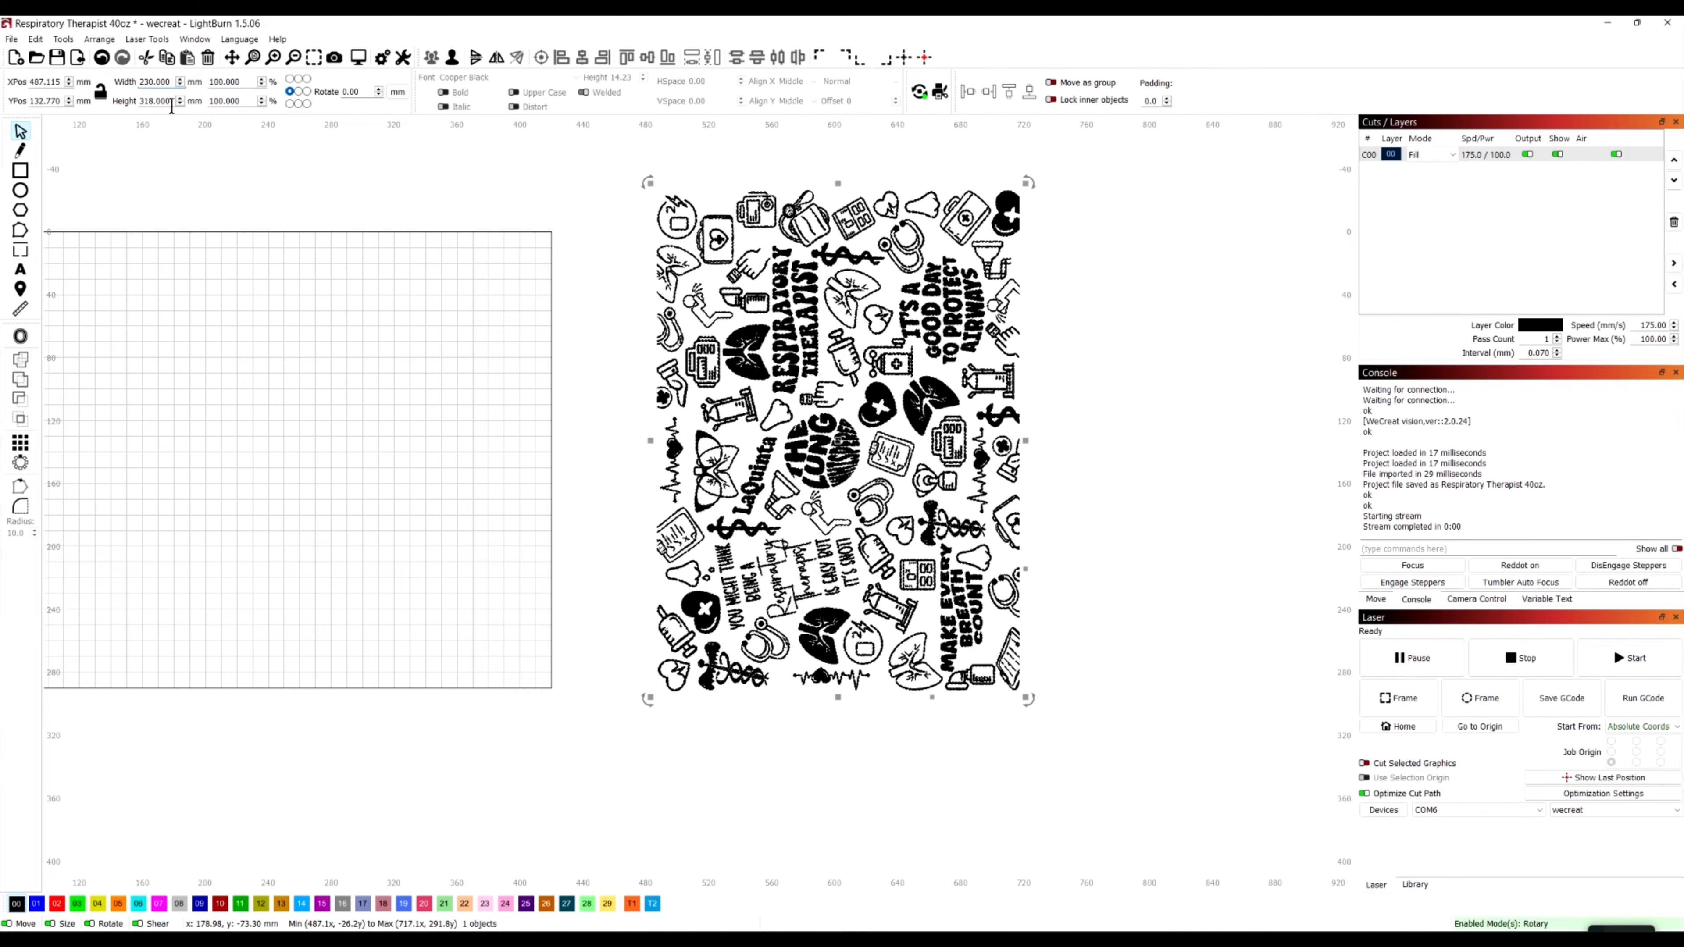
{"action": "left_click_drag", "start_coordinate": [170, 105], "coordinate": [129, 96]}
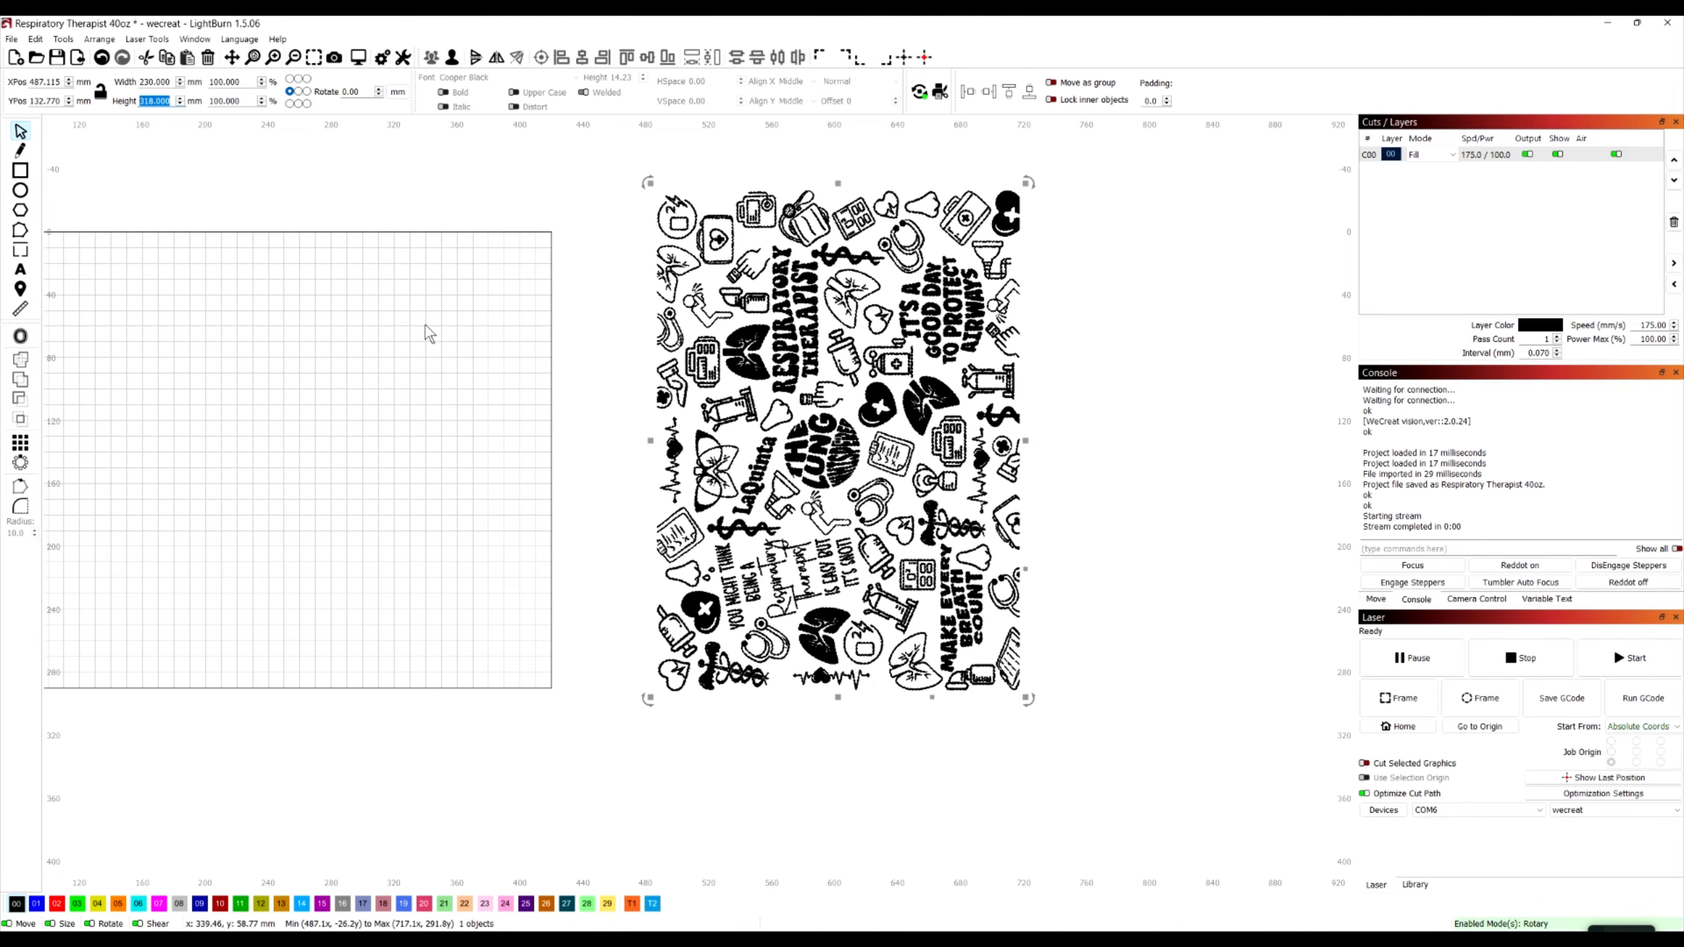
{"action": "type", "text": "184"}
{"action": "key", "text": "Return"}
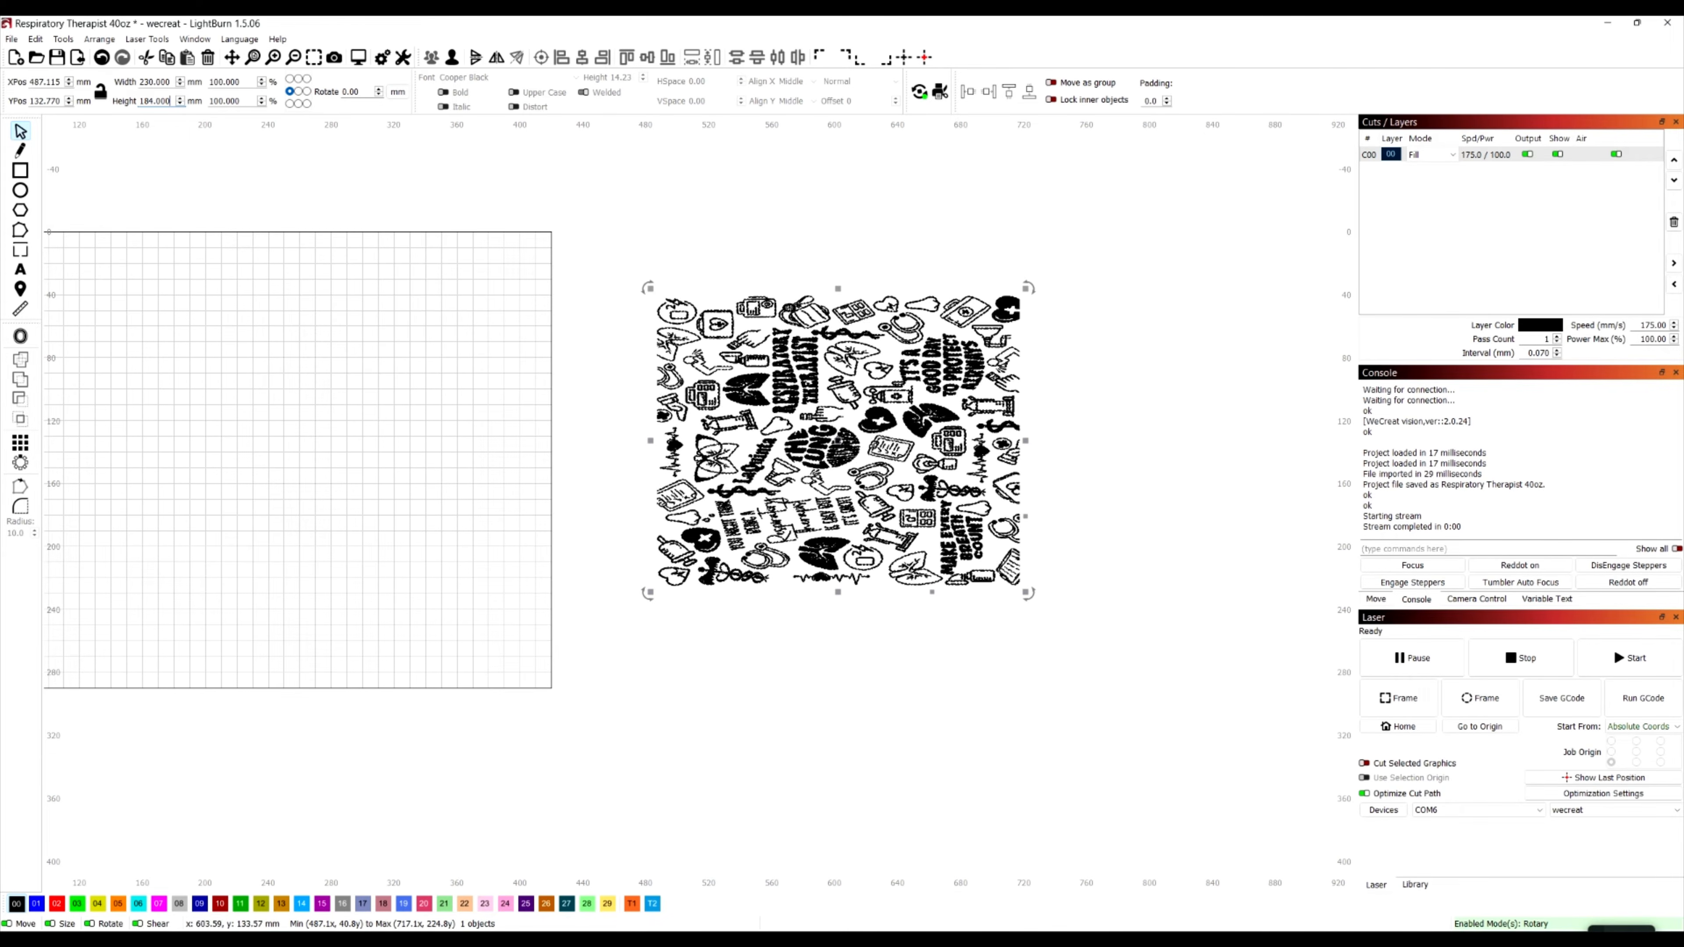
{"action": "left_click", "coordinate": [981, 647]}
Enable the additional Arrange toolbar in the workspace
{"action": "scroll", "coordinate": [846, 473], "scroll_direction": "up", "scroll_amount": 1}
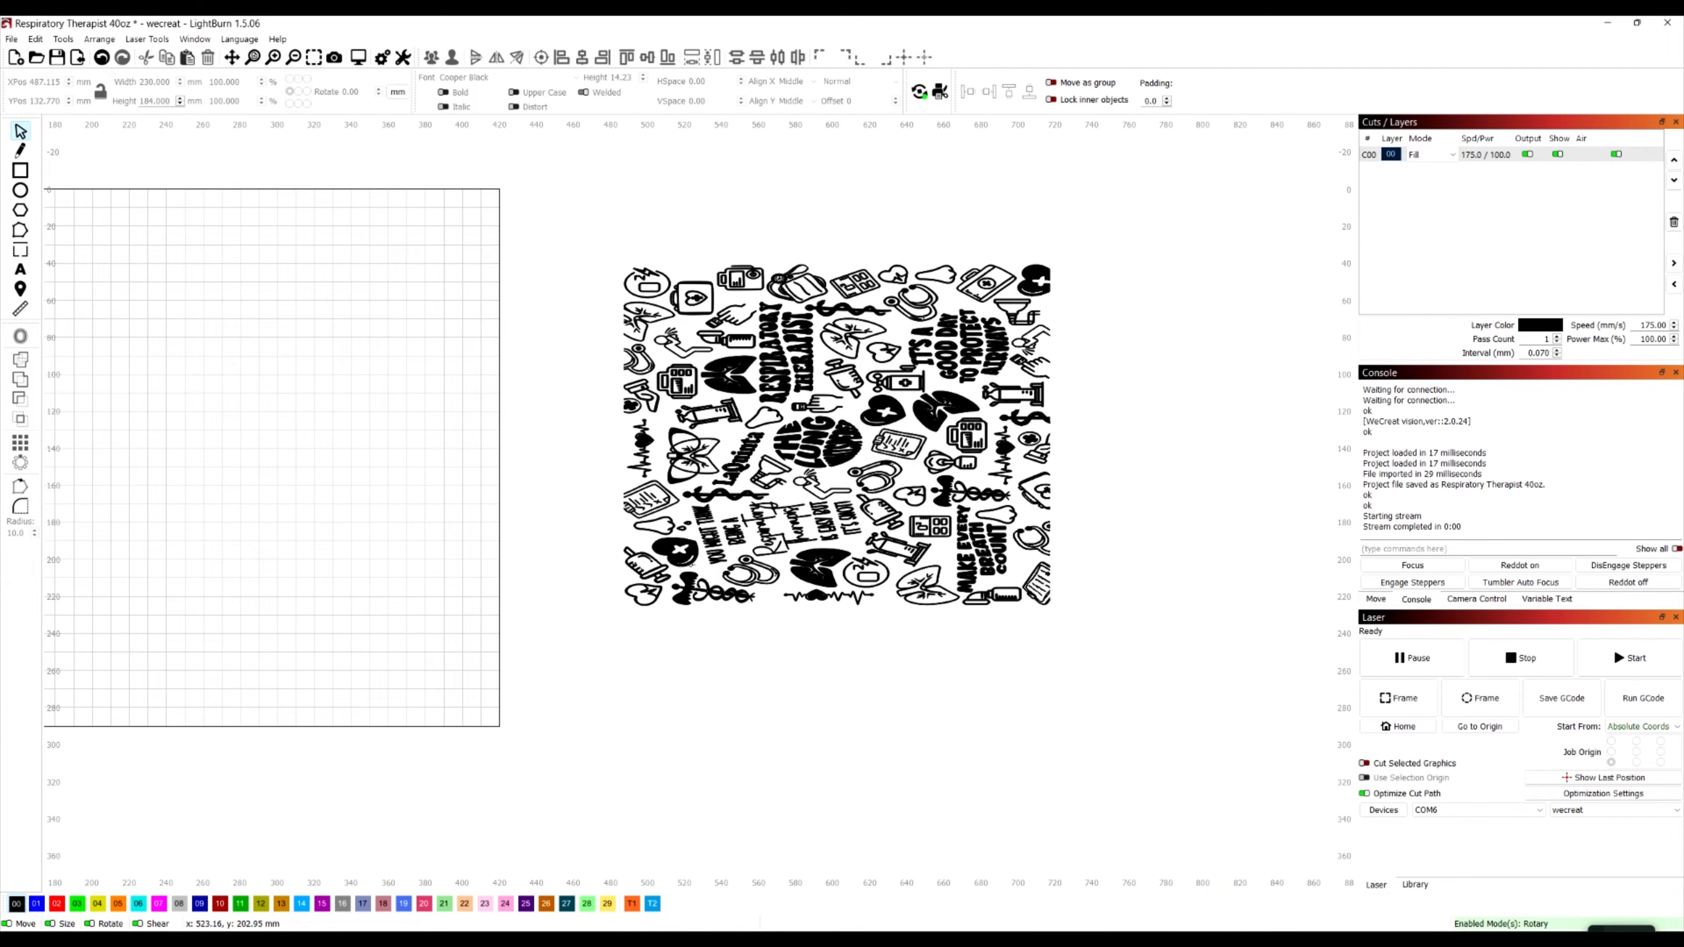
{"action": "scroll", "coordinate": [691, 566], "scroll_direction": "down", "scroll_amount": 2}
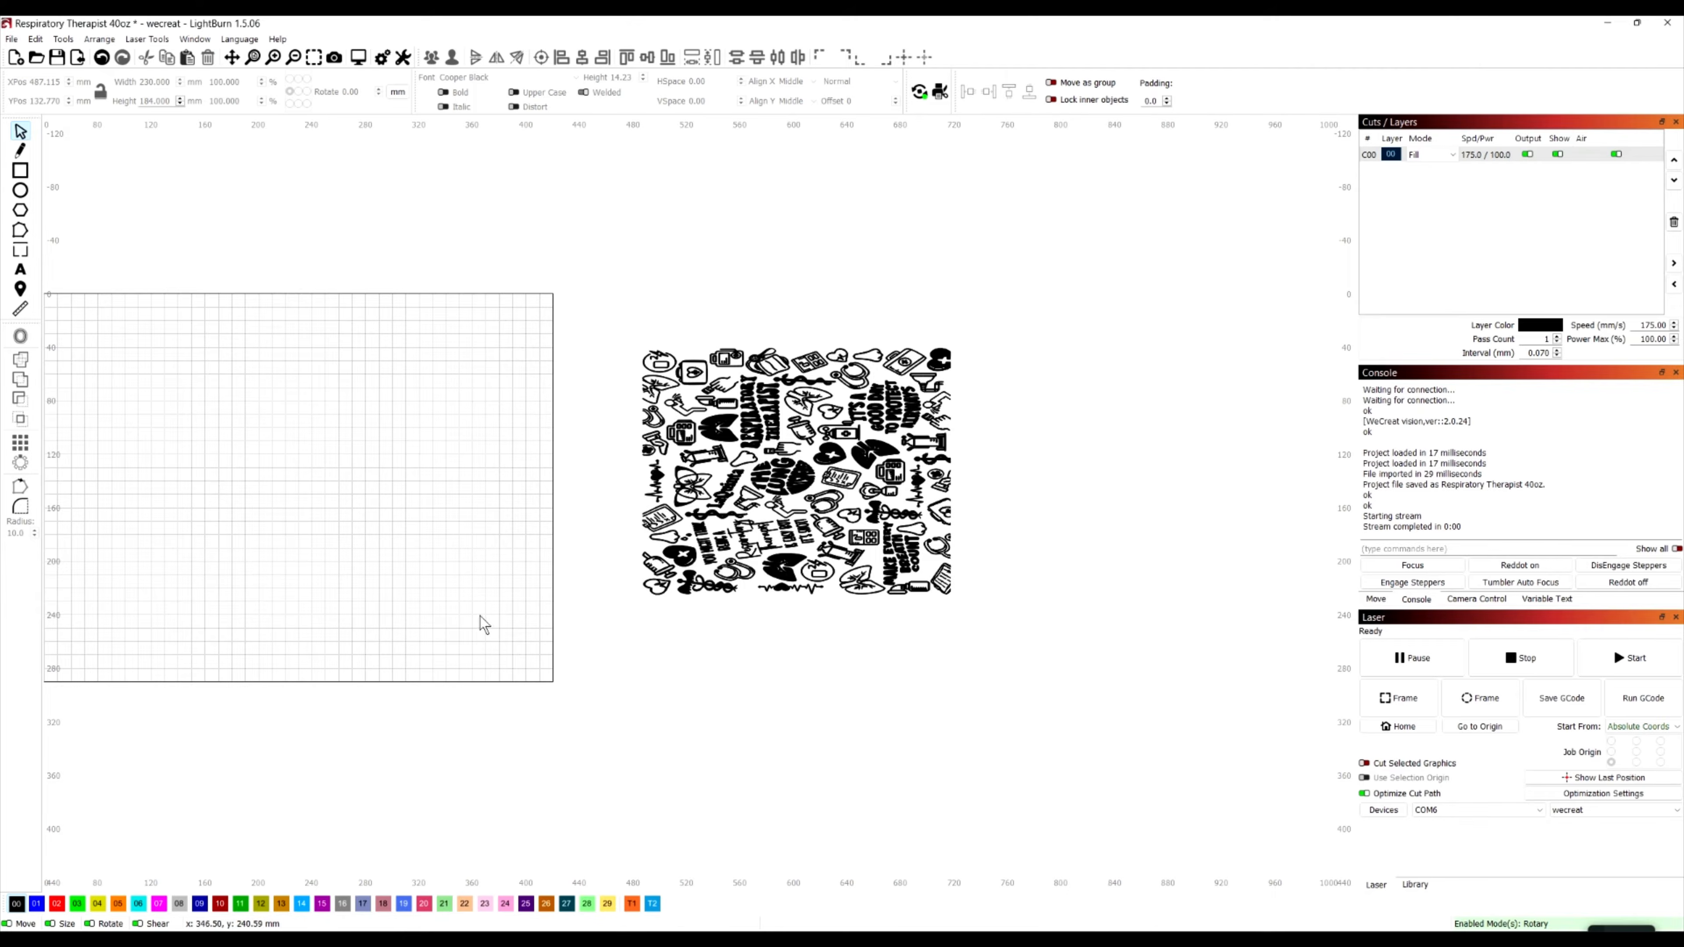
{"action": "scroll", "coordinate": [488, 620], "scroll_direction": "down", "scroll_amount": 3}
{"action": "scroll", "coordinate": [66, 511], "scroll_direction": "up", "scroll_amount": 3}
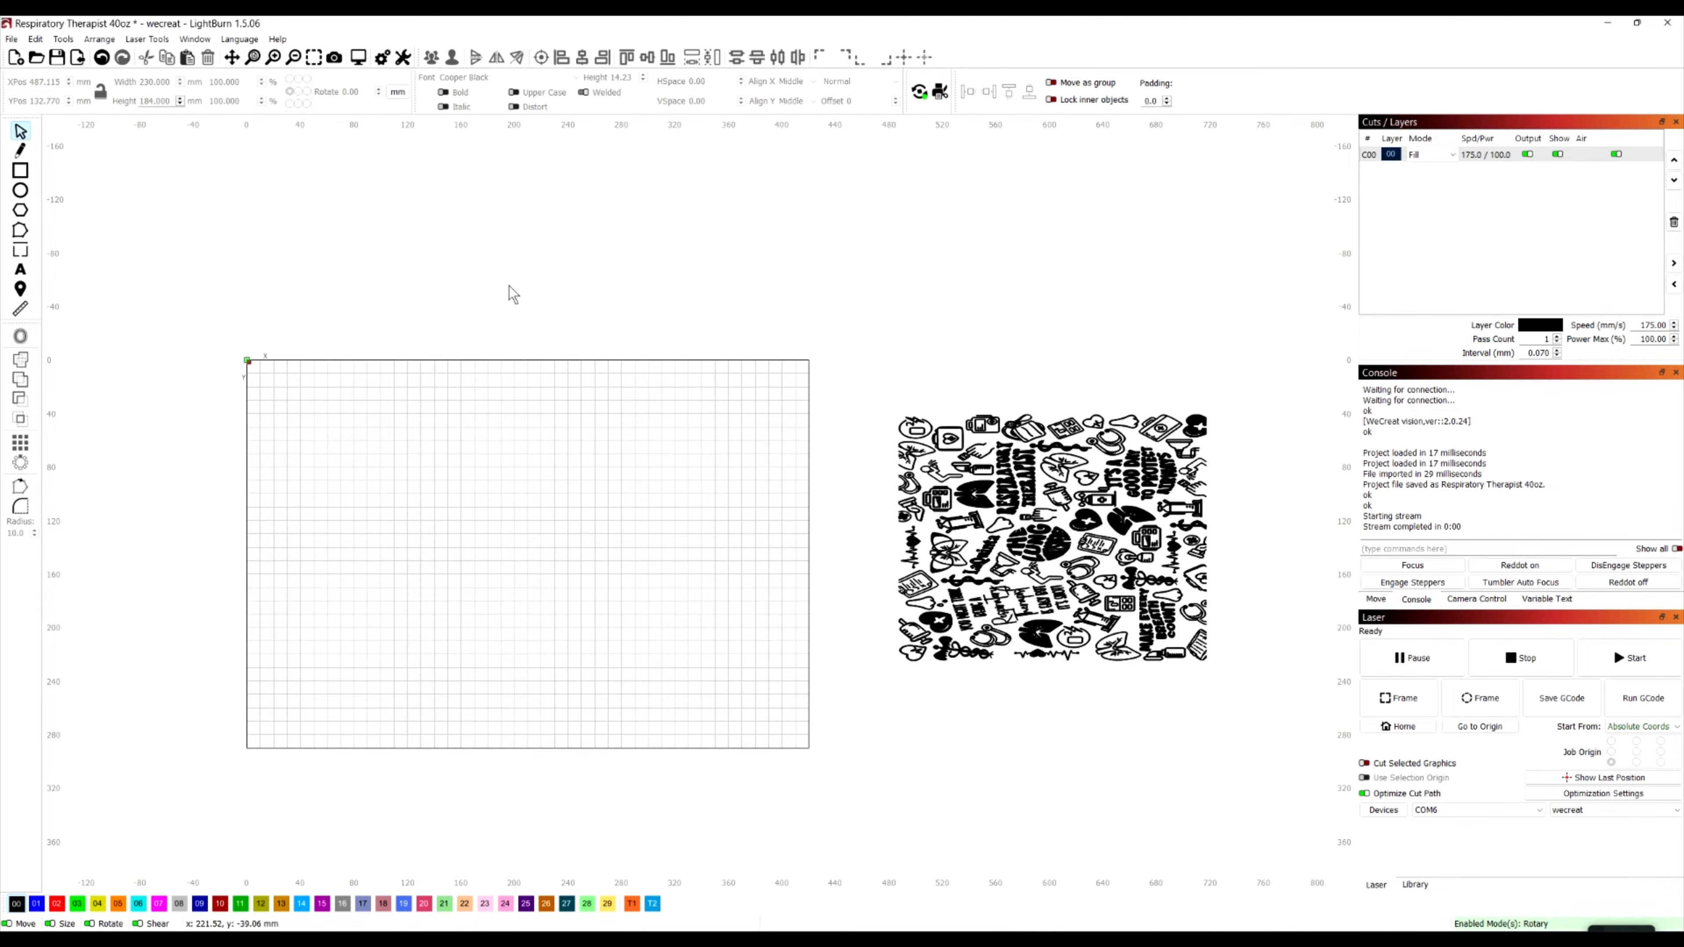
{"action": "left_click", "coordinate": [194, 40]}
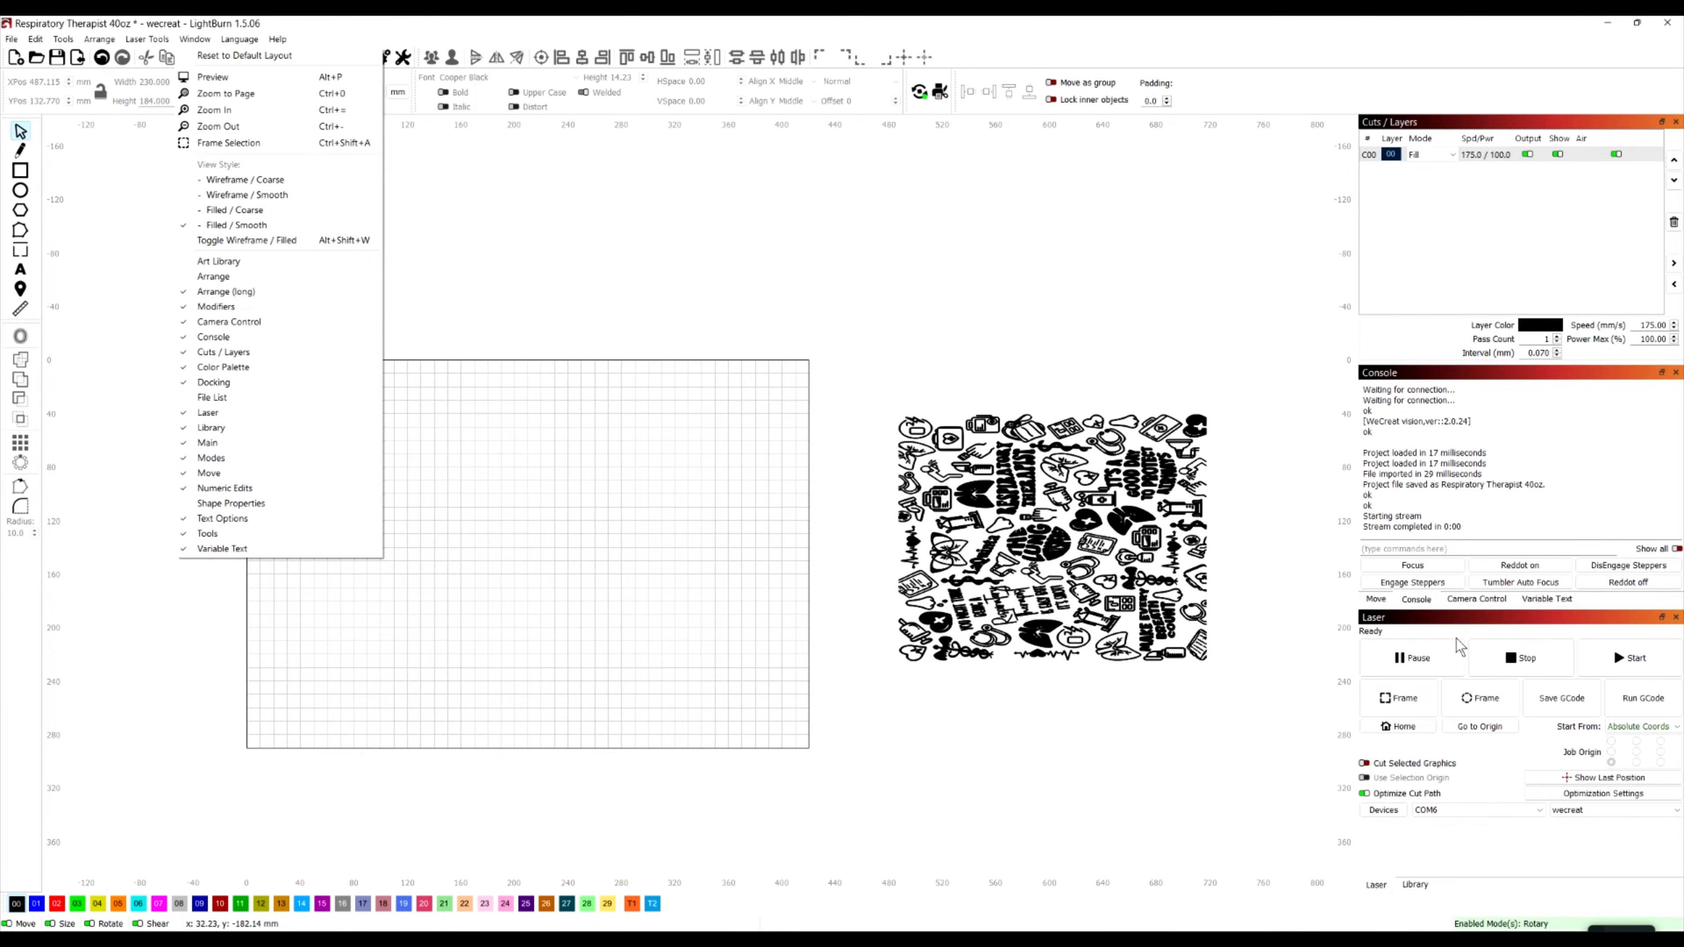
{"action": "left_click", "coordinate": [236, 274]}
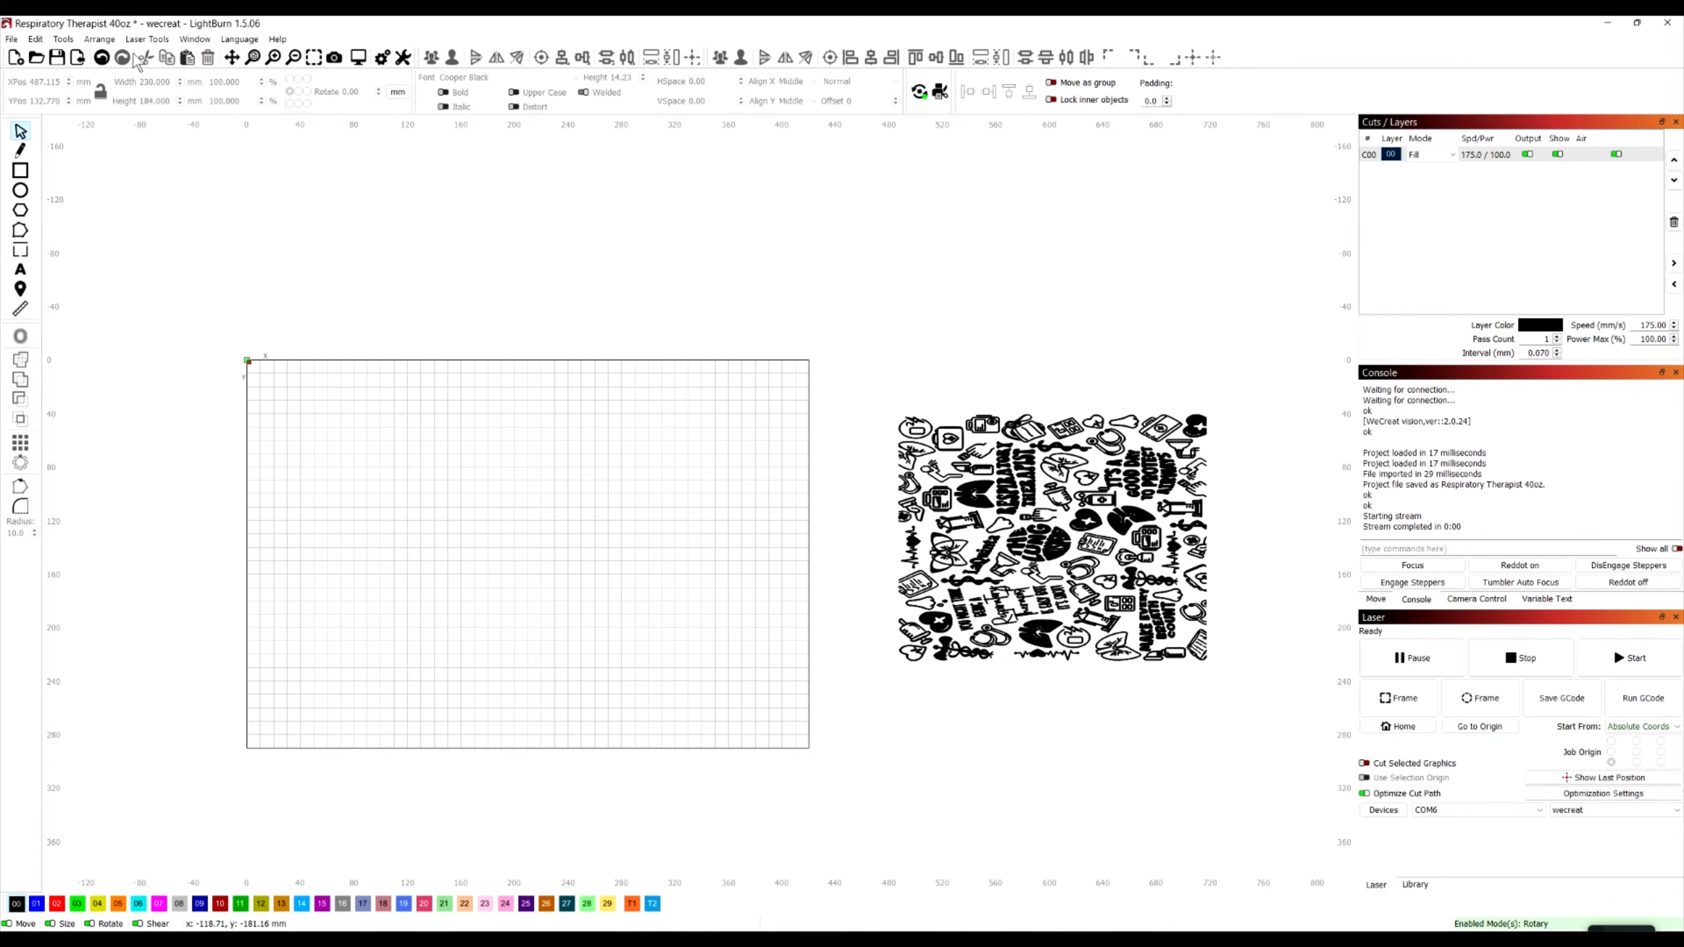
Show the Art Library window, bring it forward for viewing, and hide it again
{"action": "left_click", "coordinate": [193, 39]}
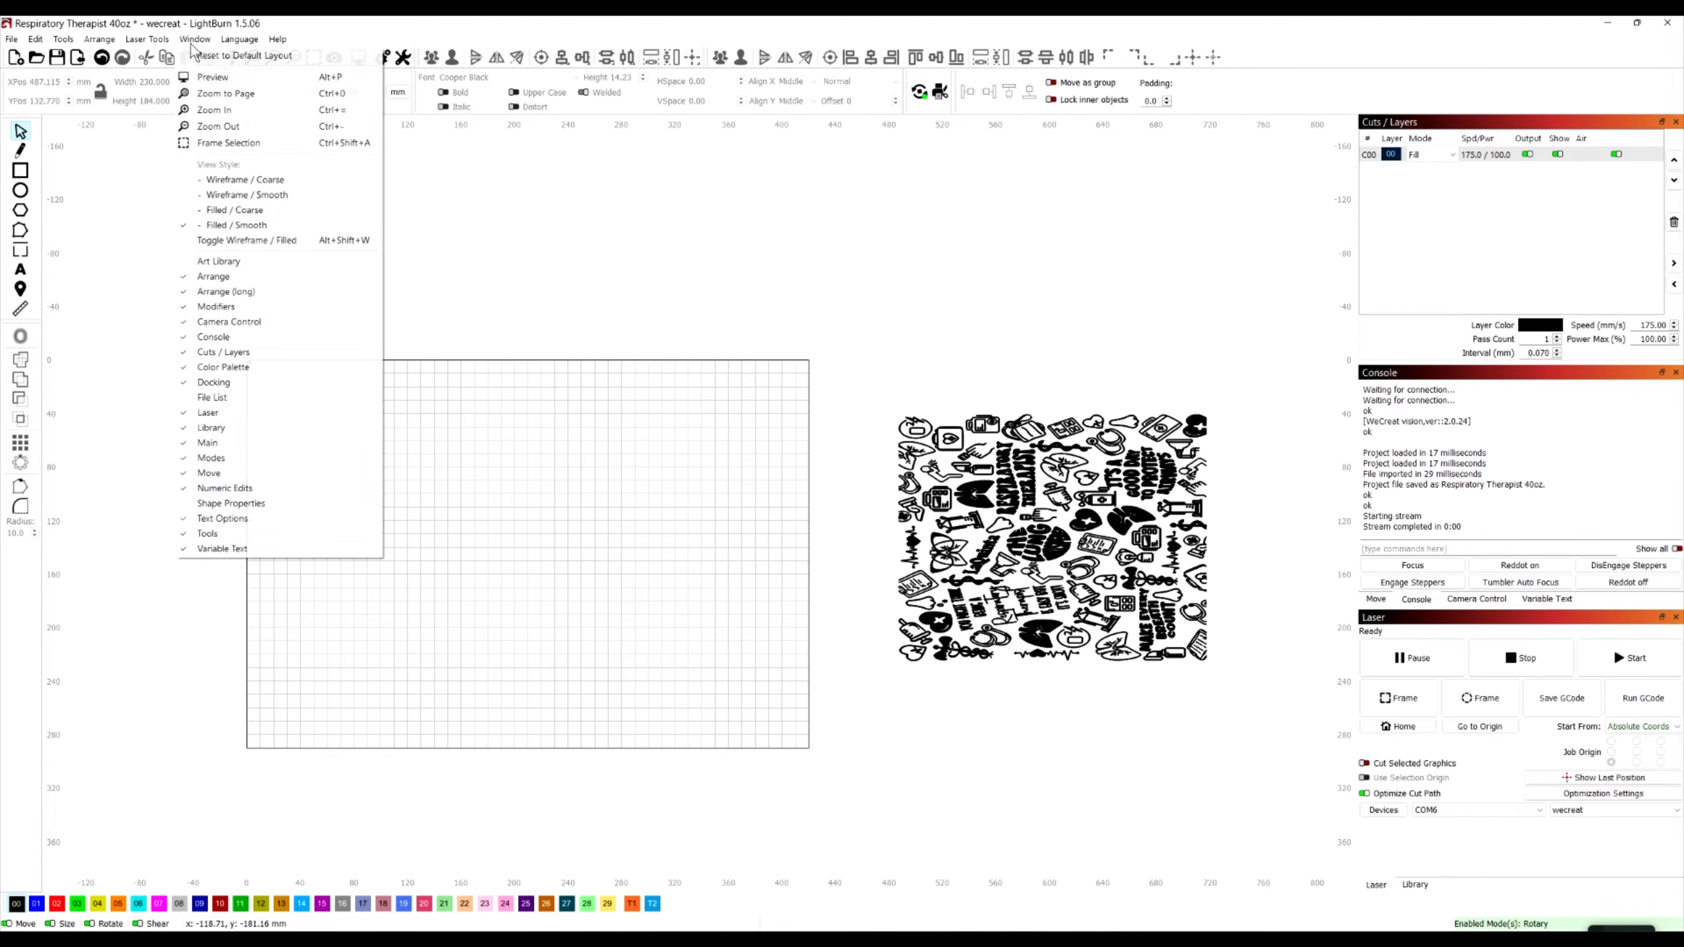
{"action": "left_click", "coordinate": [212, 263]}
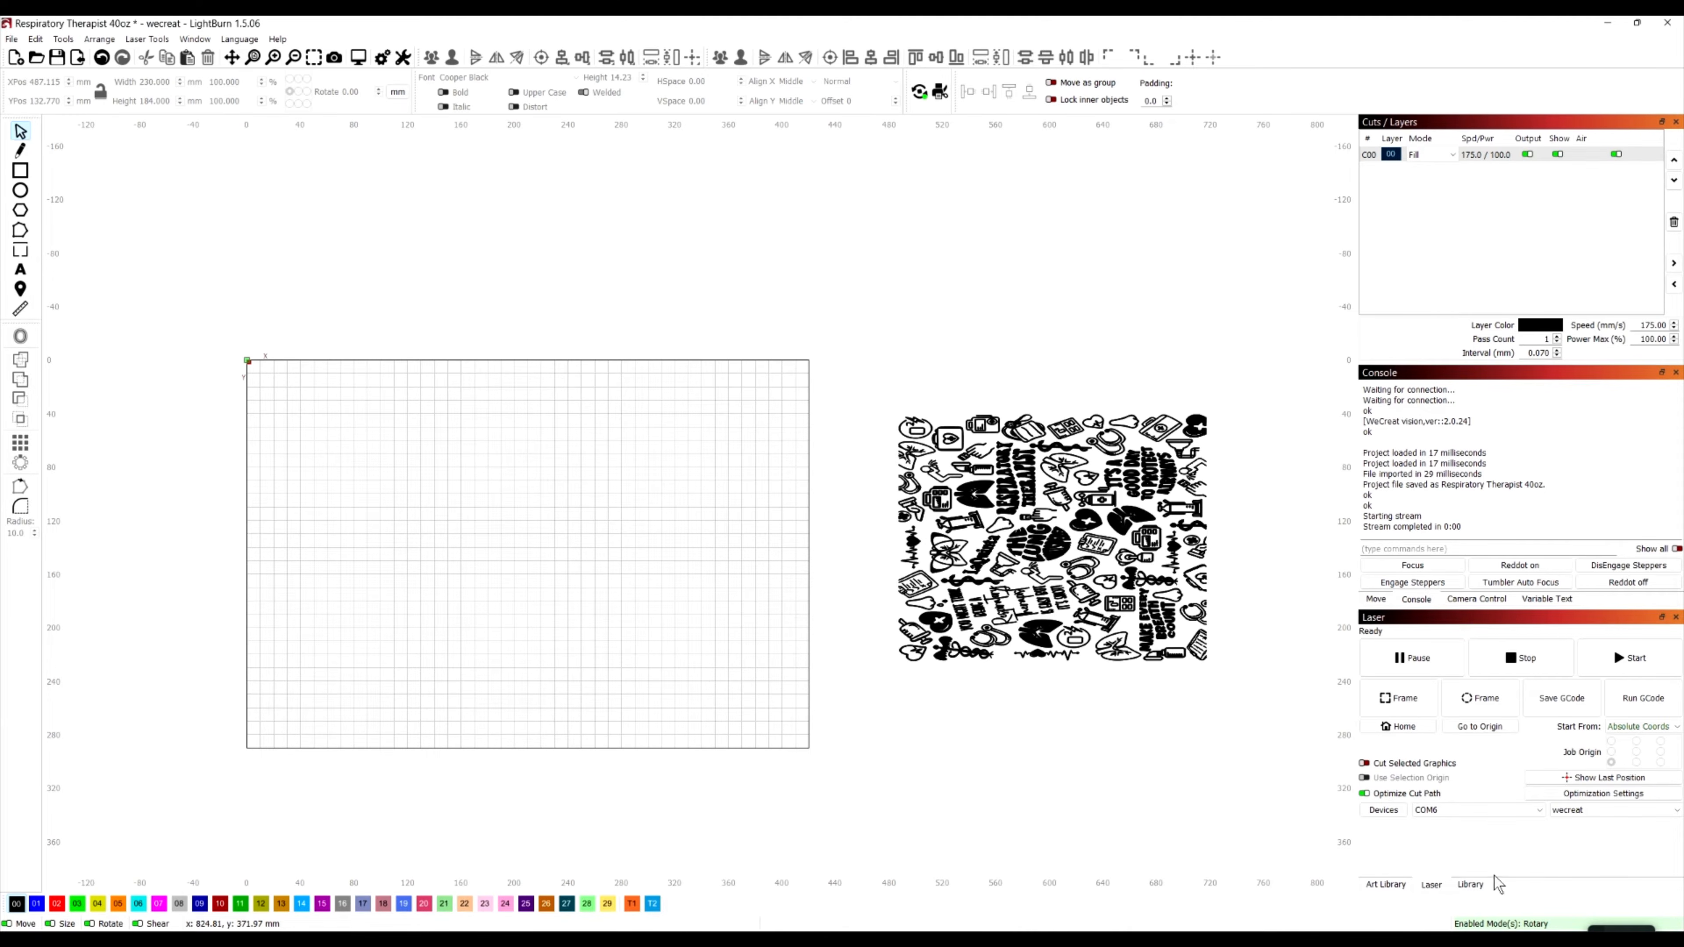
{"action": "left_click", "coordinate": [1385, 884]}
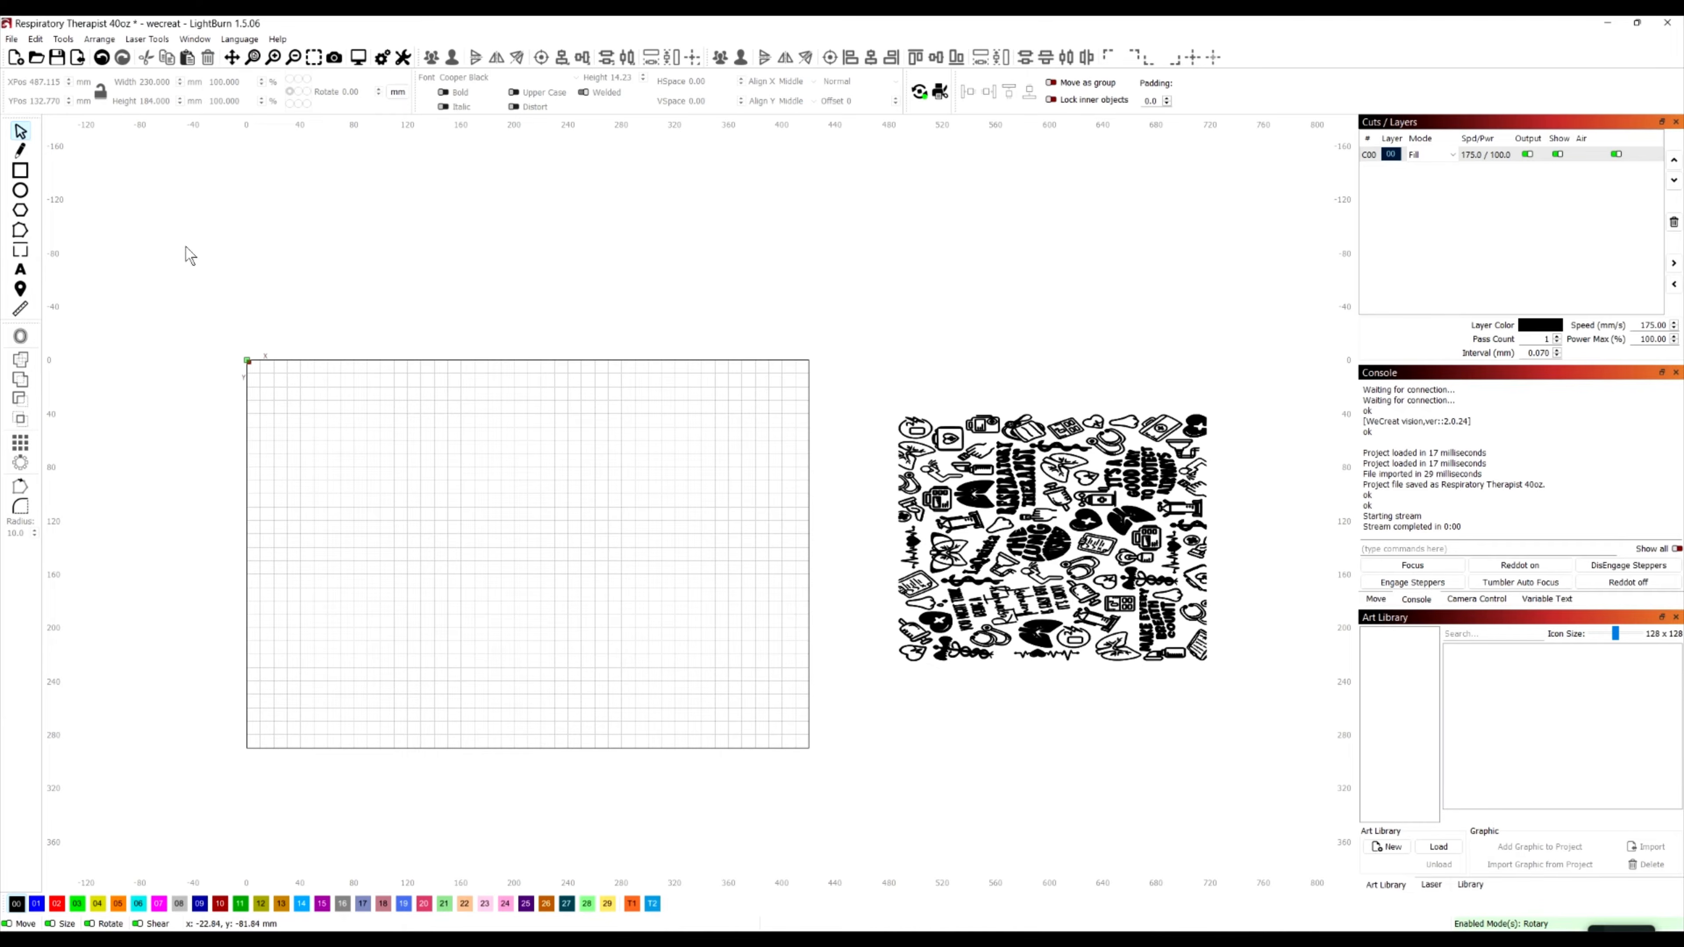
{"action": "left_click", "coordinate": [99, 40]}
{"action": "mouse_move", "coordinate": [195, 40]}
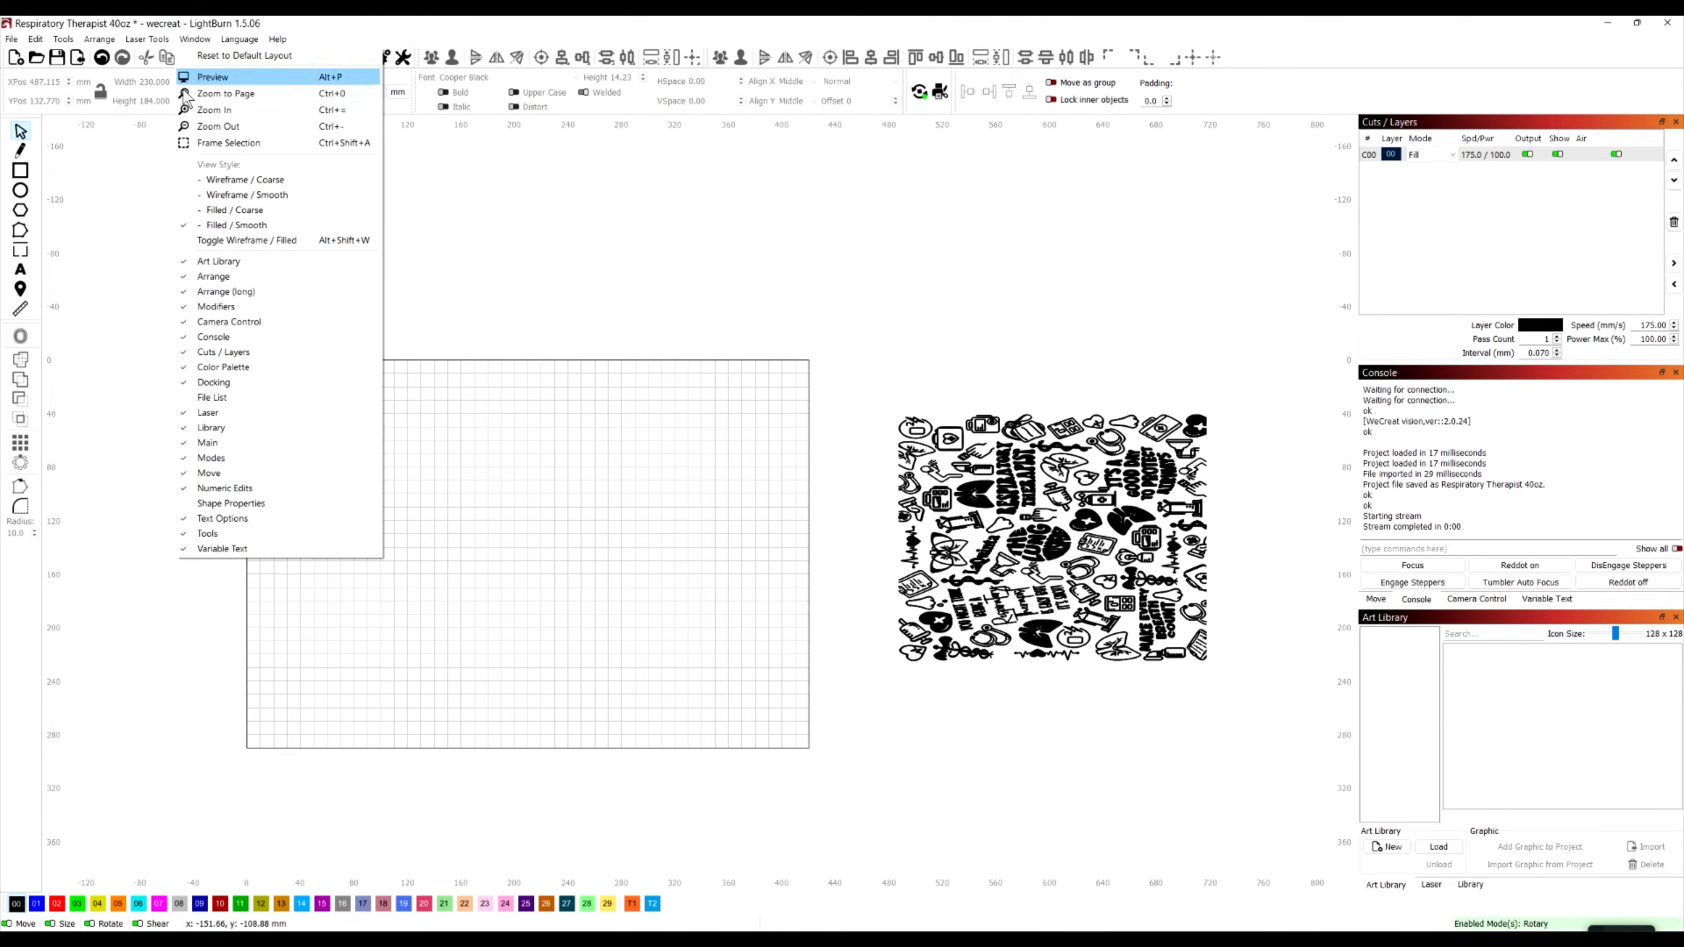
{"action": "left_click", "coordinate": [233, 262]}
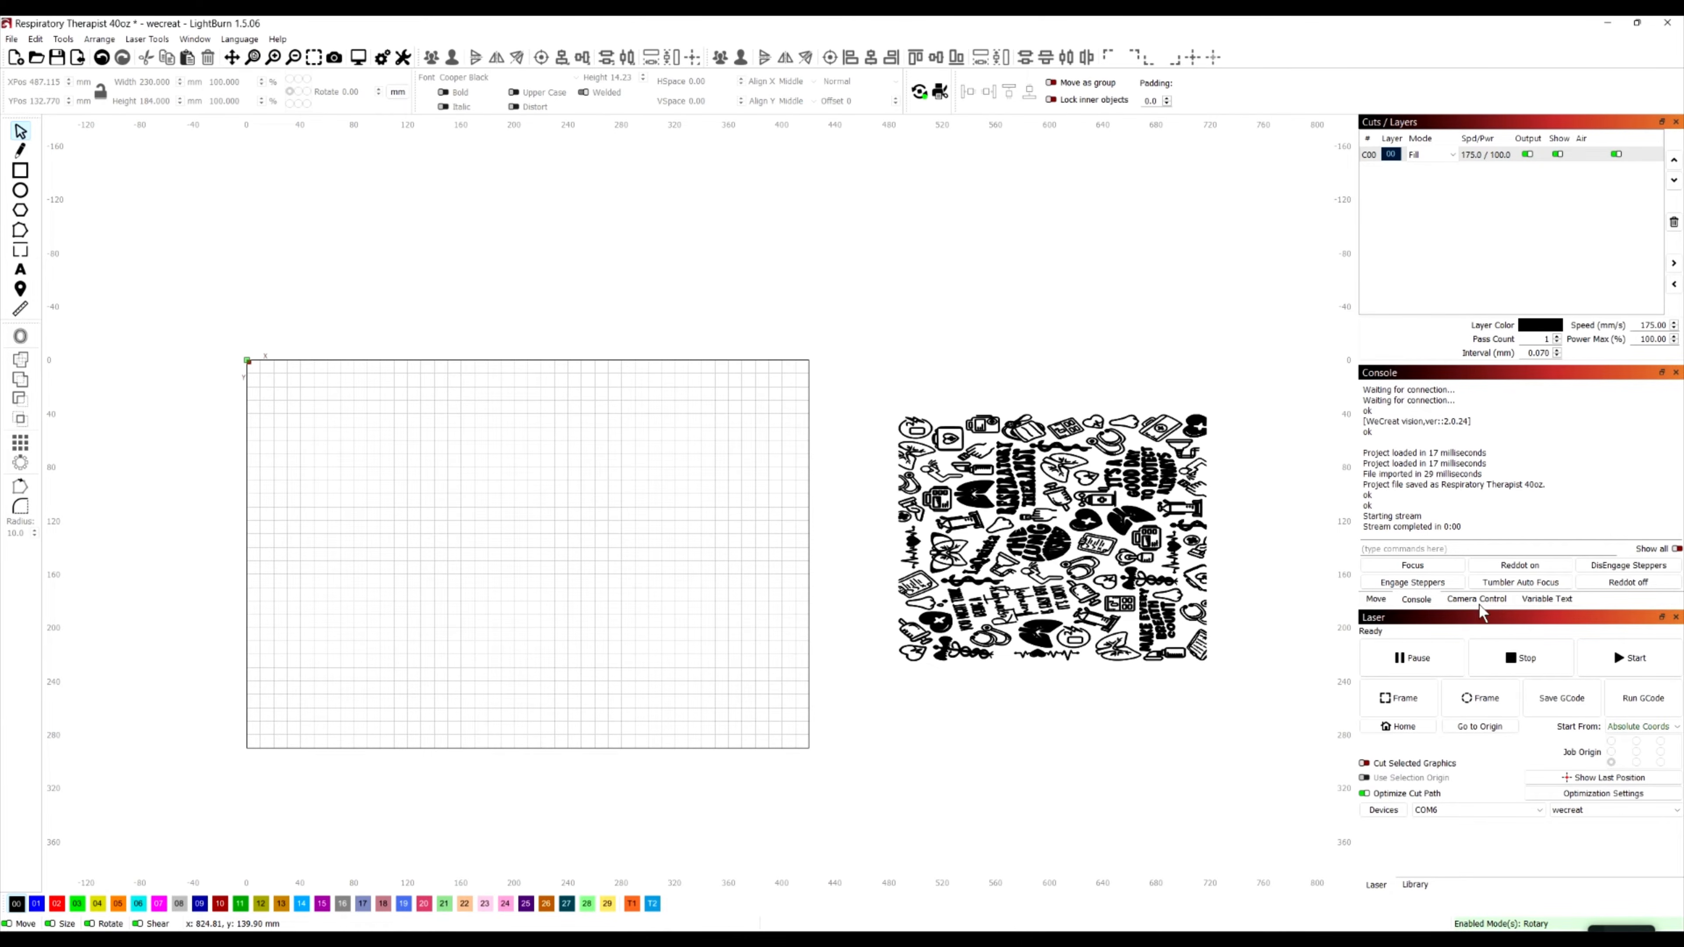
Update the camera overlay so the tumbler's image is placed on the laser work area
{"action": "left_click", "coordinate": [1464, 599]}
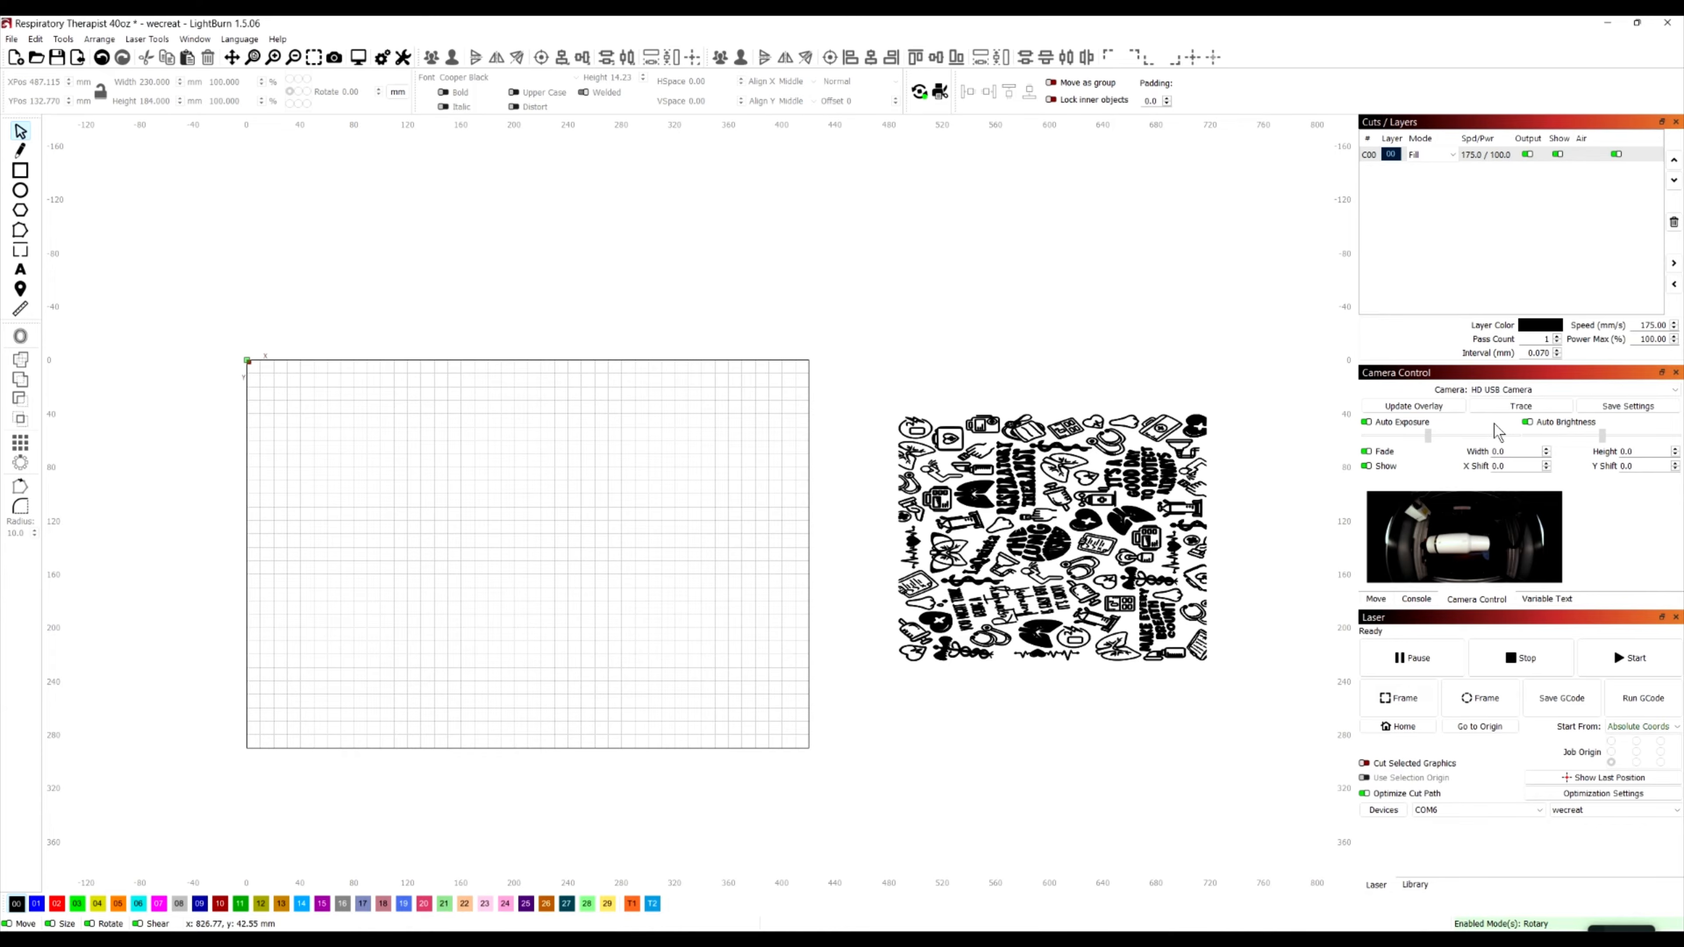
{"action": "left_click", "coordinate": [1417, 407]}
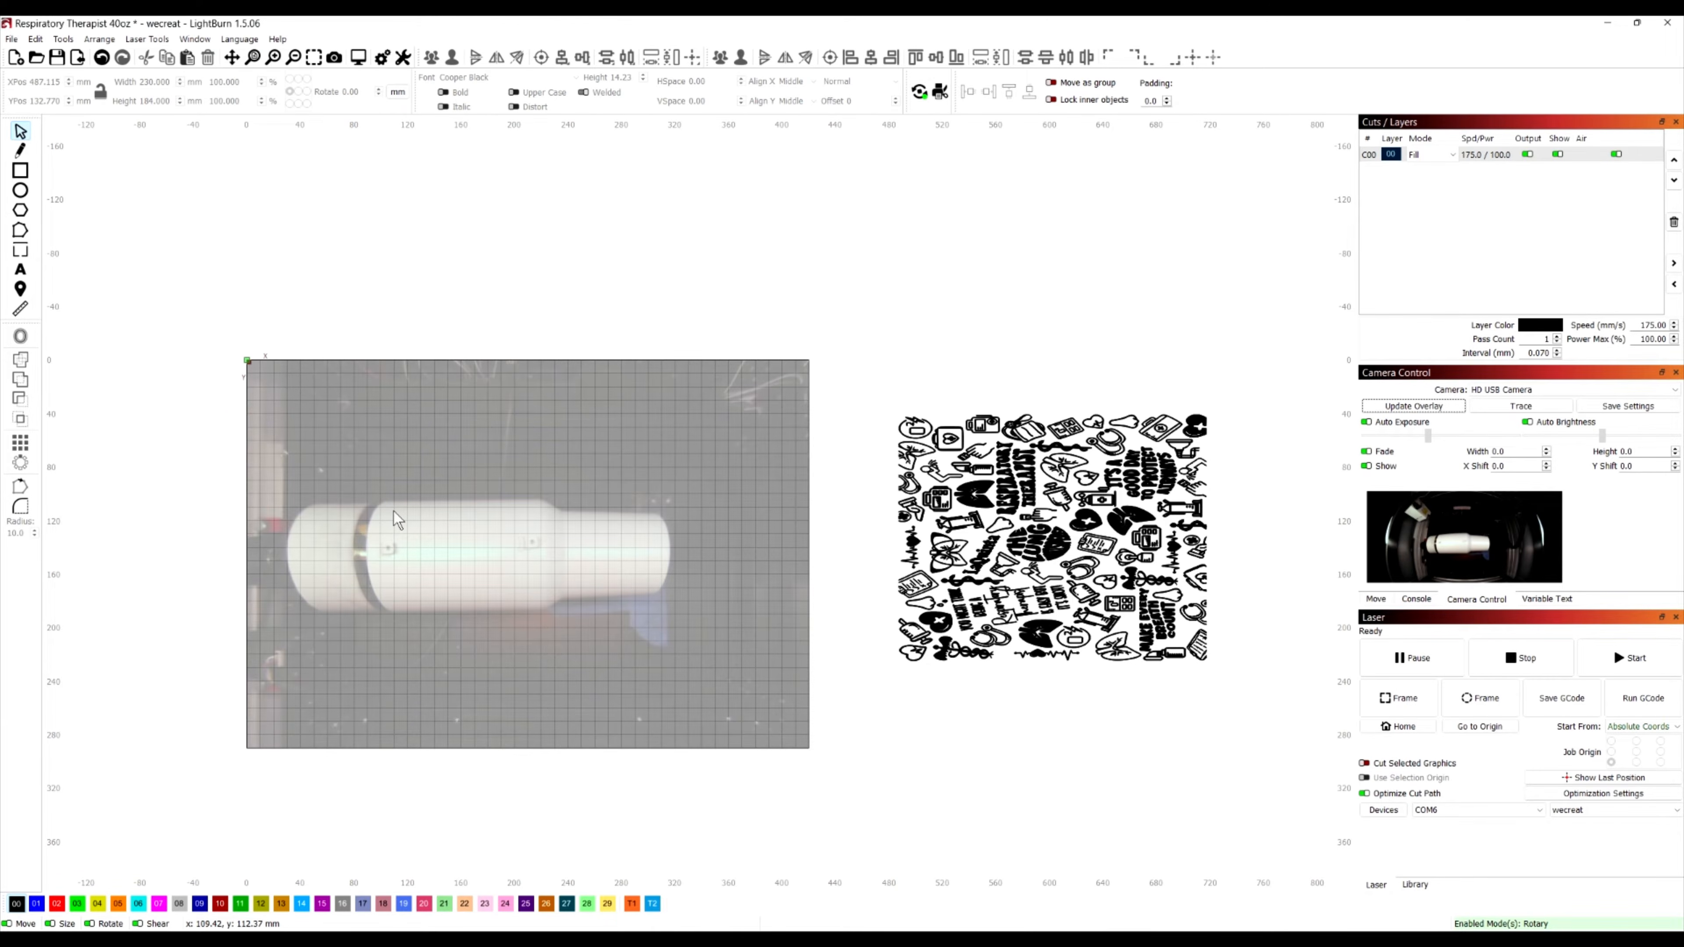
Examine the contents of the DisEngage Steppers and Tumbler Auto Focus console macros without changing them
{"action": "left_click", "coordinate": [1416, 600]}
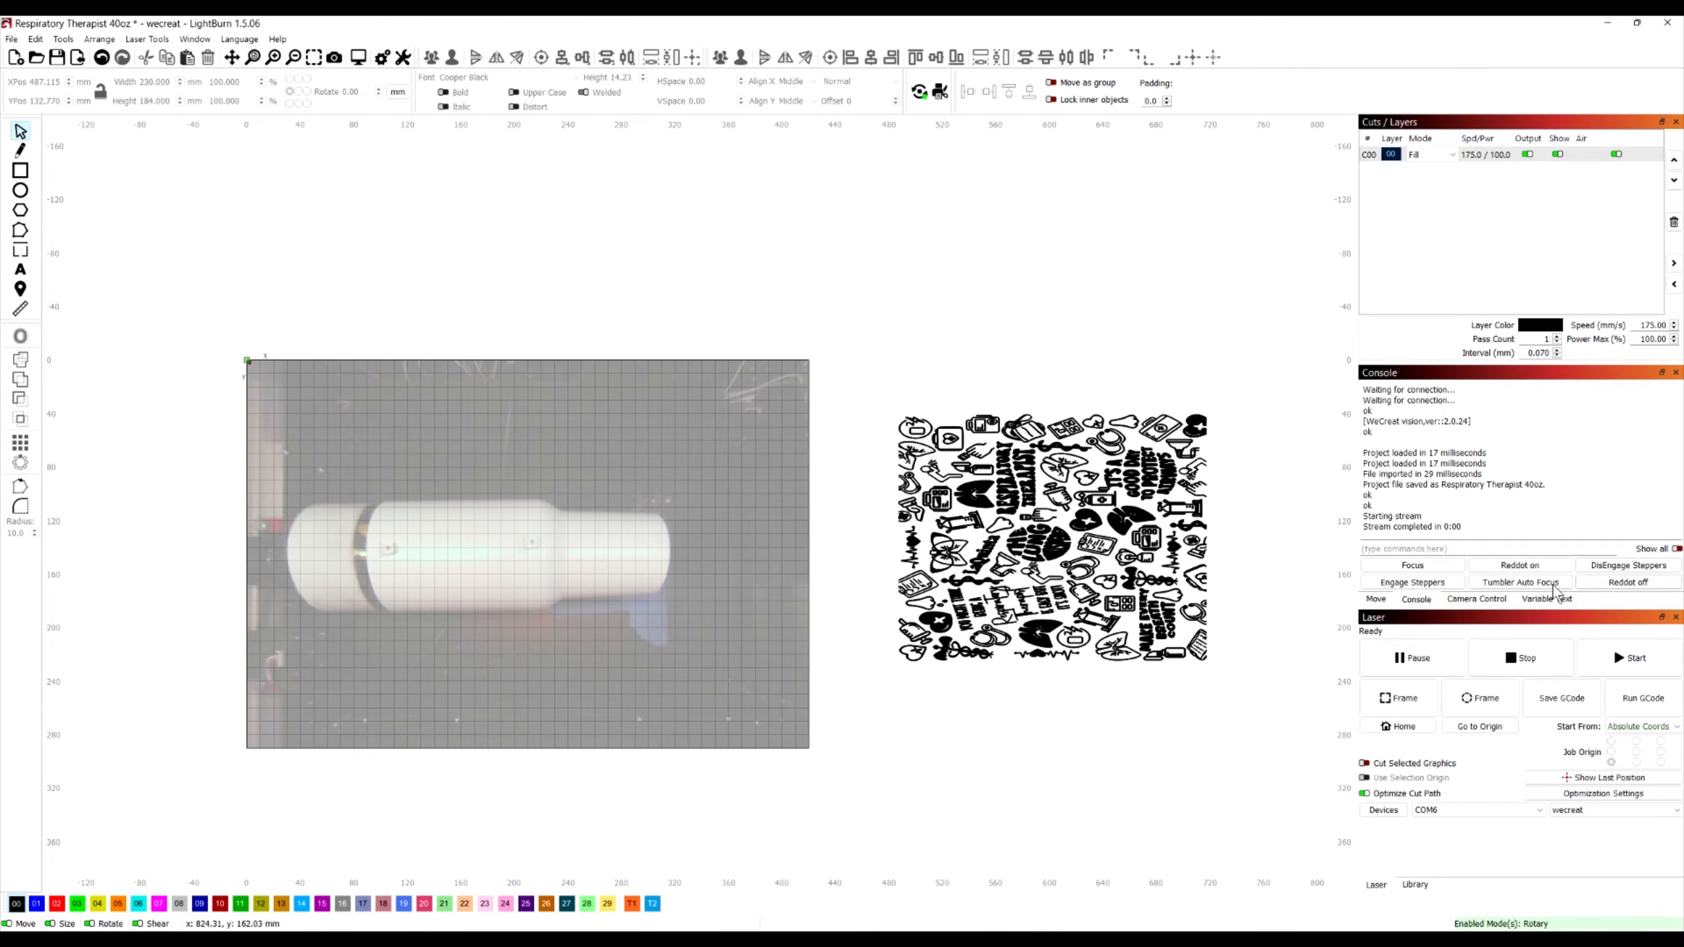
{"action": "right_click", "coordinate": [1616, 577]}
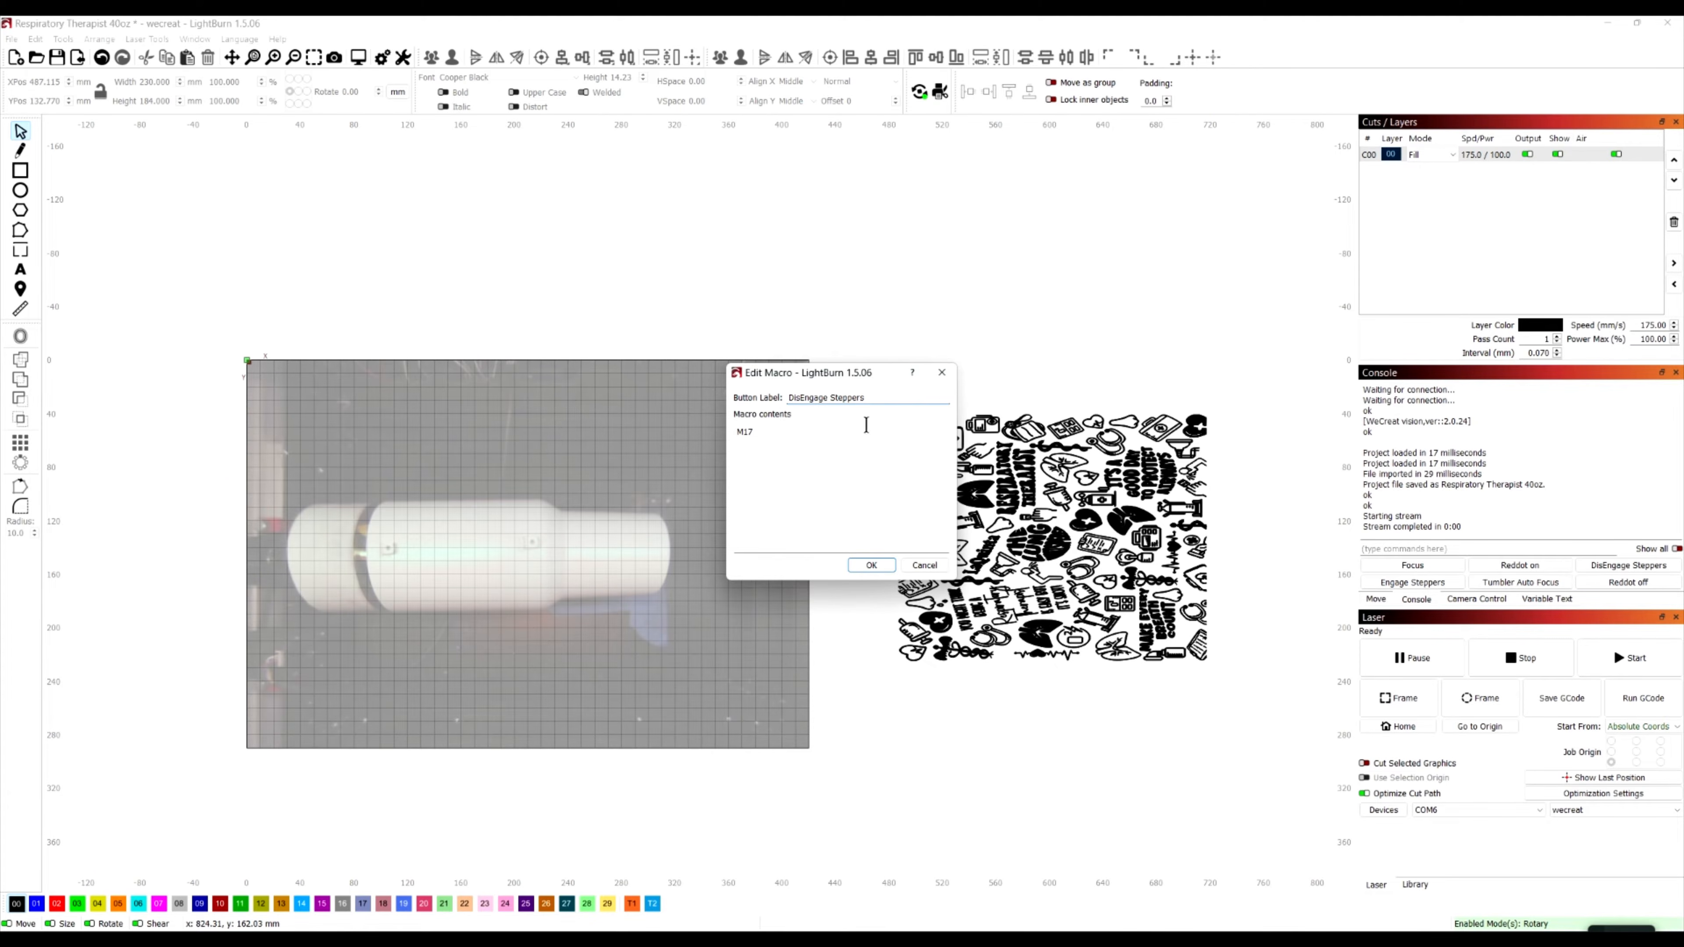
{"action": "left_click", "coordinate": [925, 565]}
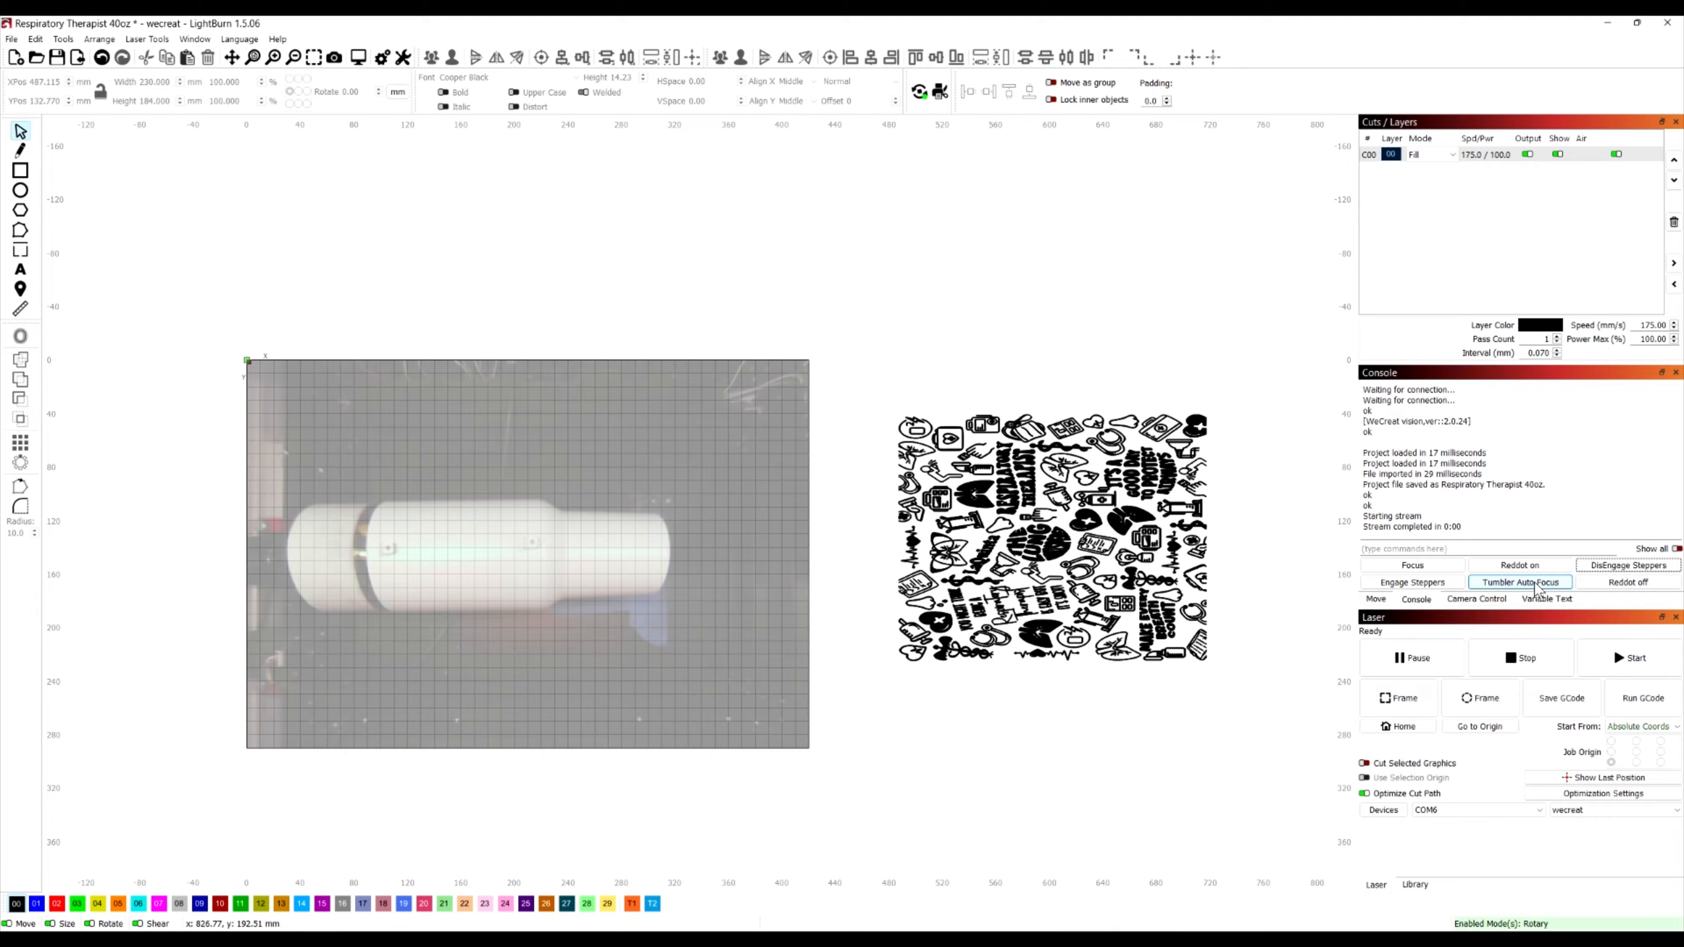
{"action": "right_click", "coordinate": [1509, 590]}
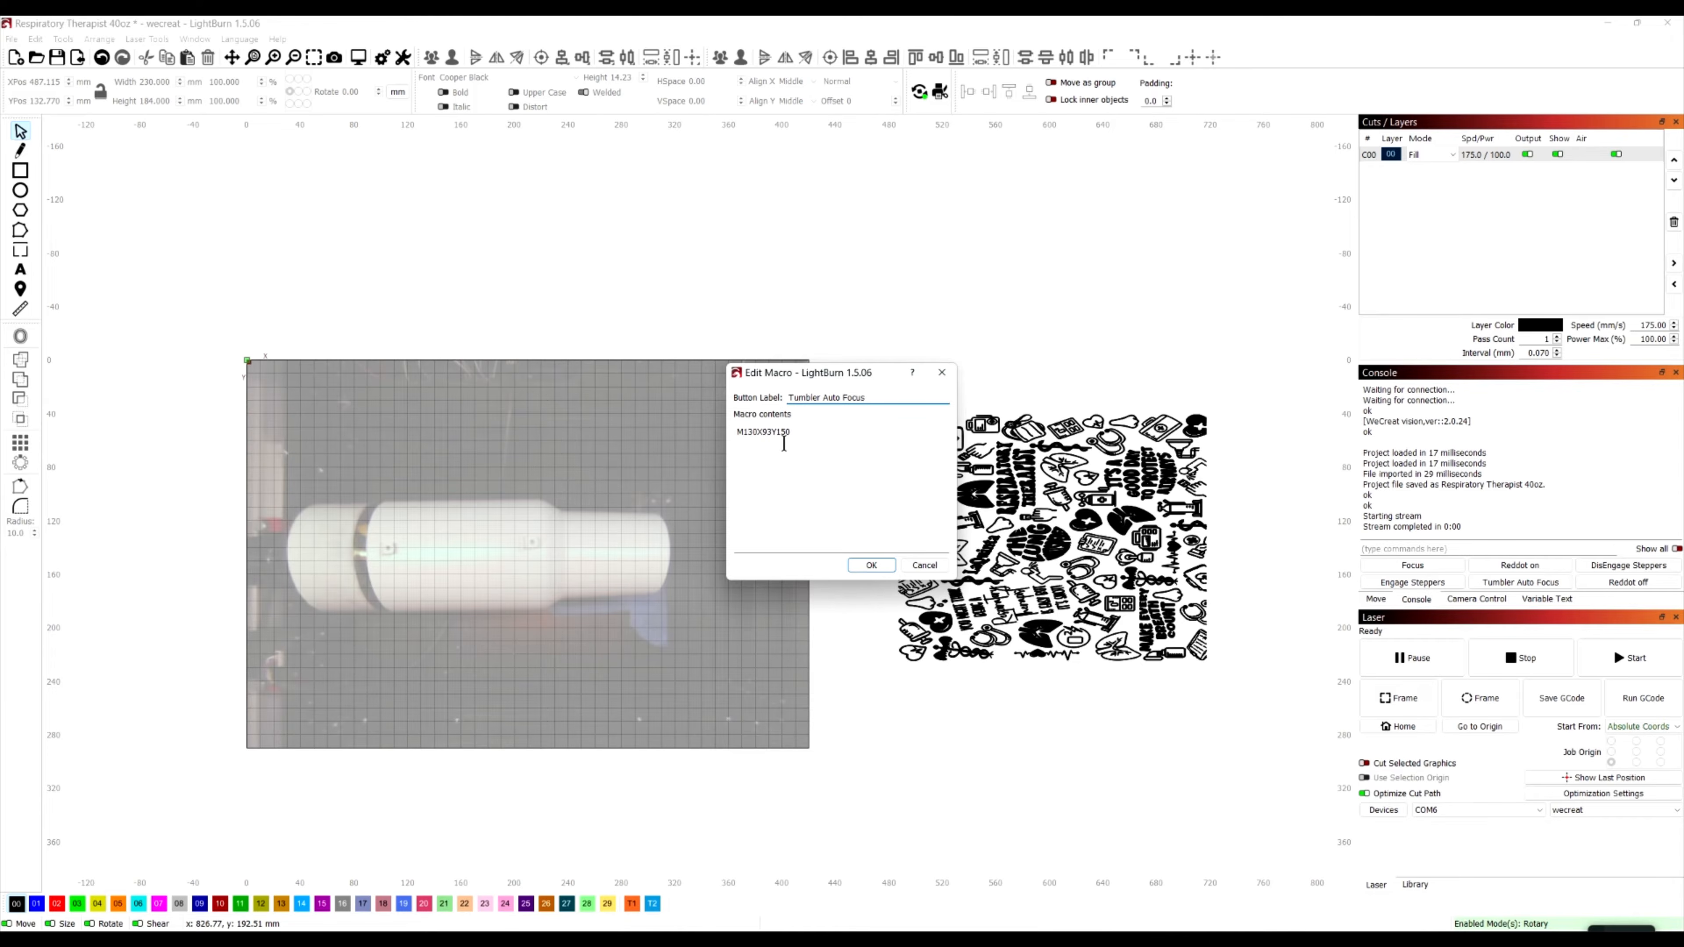
{"action": "left_click", "coordinate": [922, 566]}
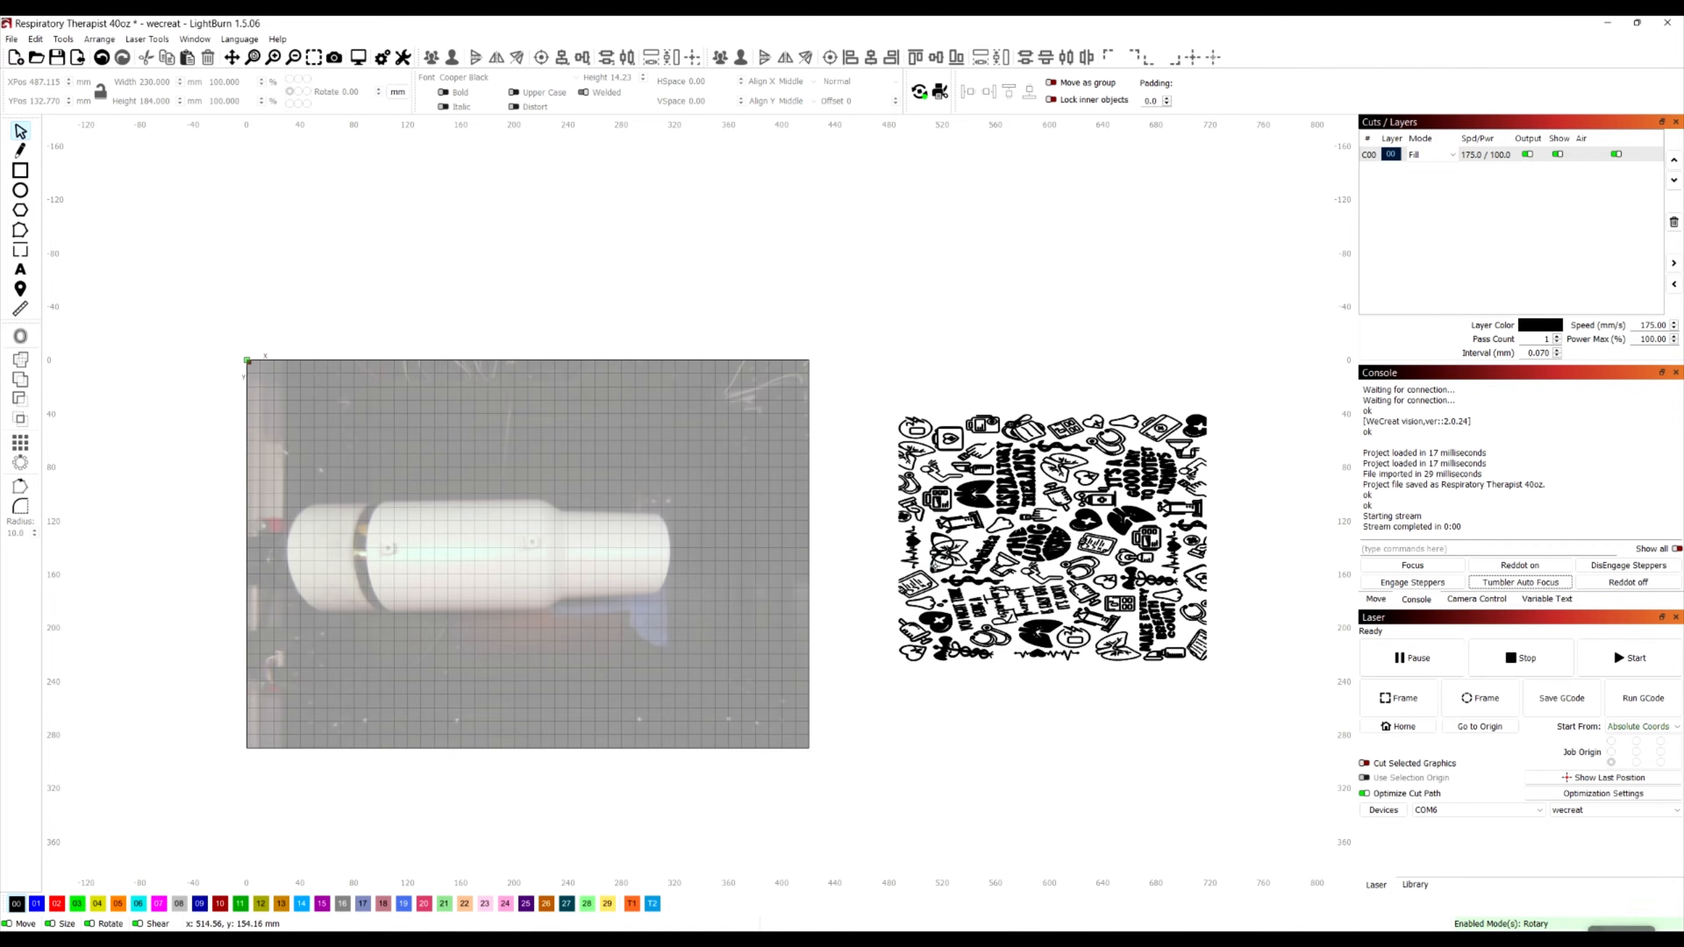
Run the Tumbler Auto Focus macro and review its contents without changing them
{"action": "left_click", "coordinate": [1369, 599]}
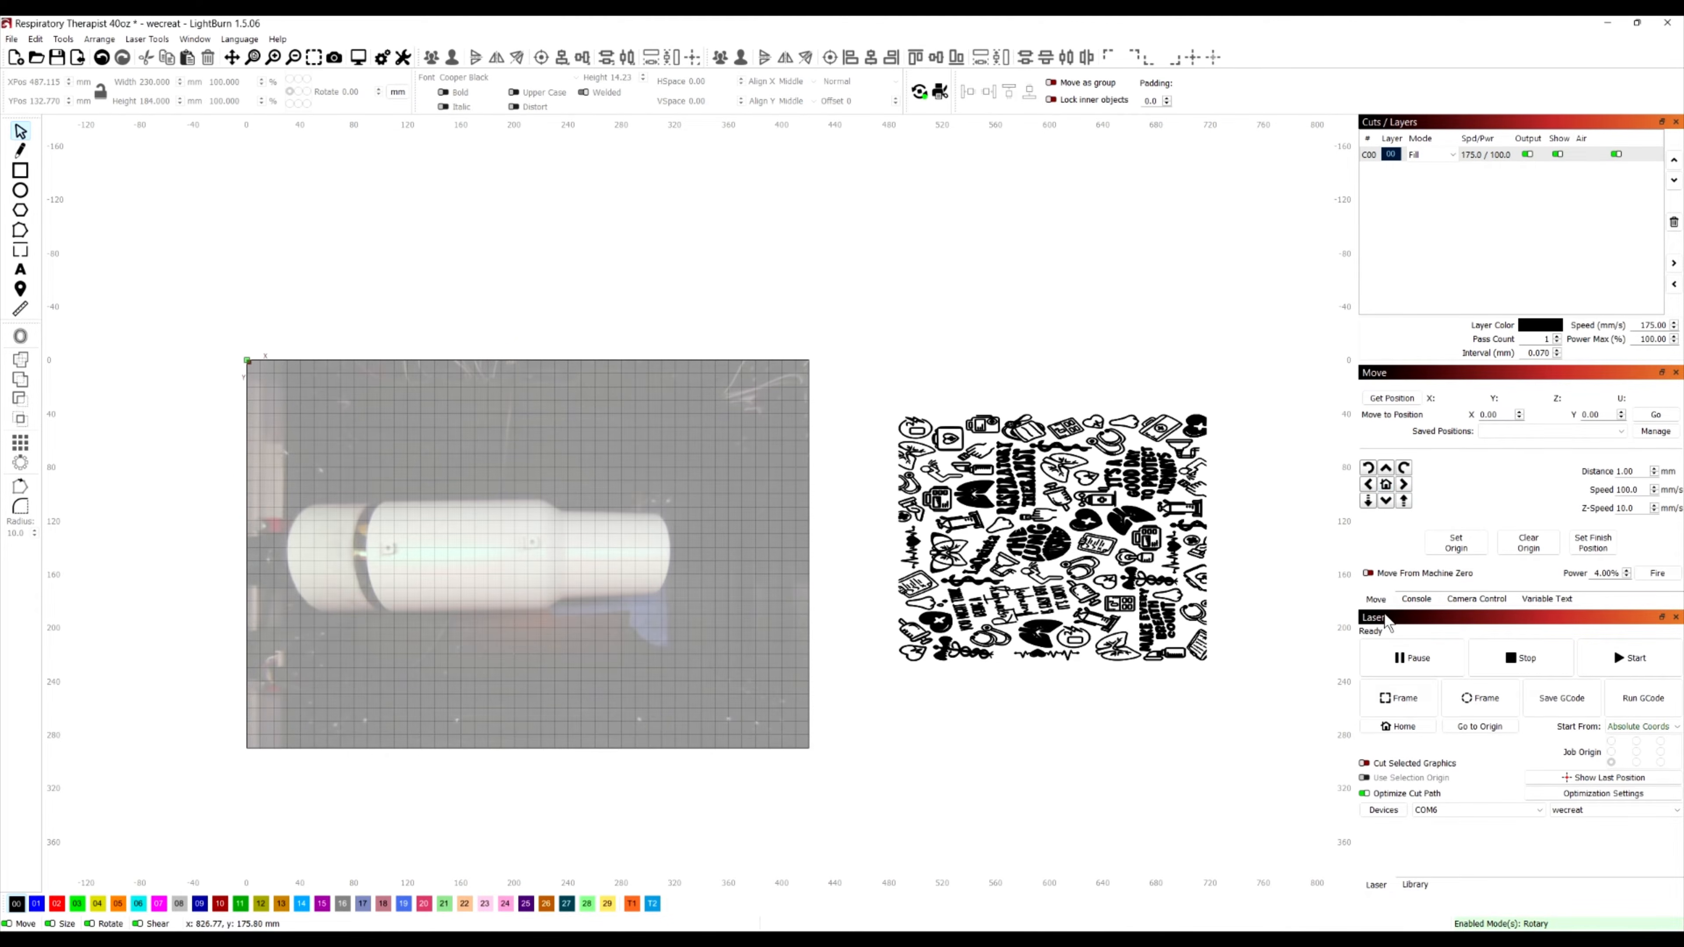
{"action": "left_click", "coordinate": [1417, 599]}
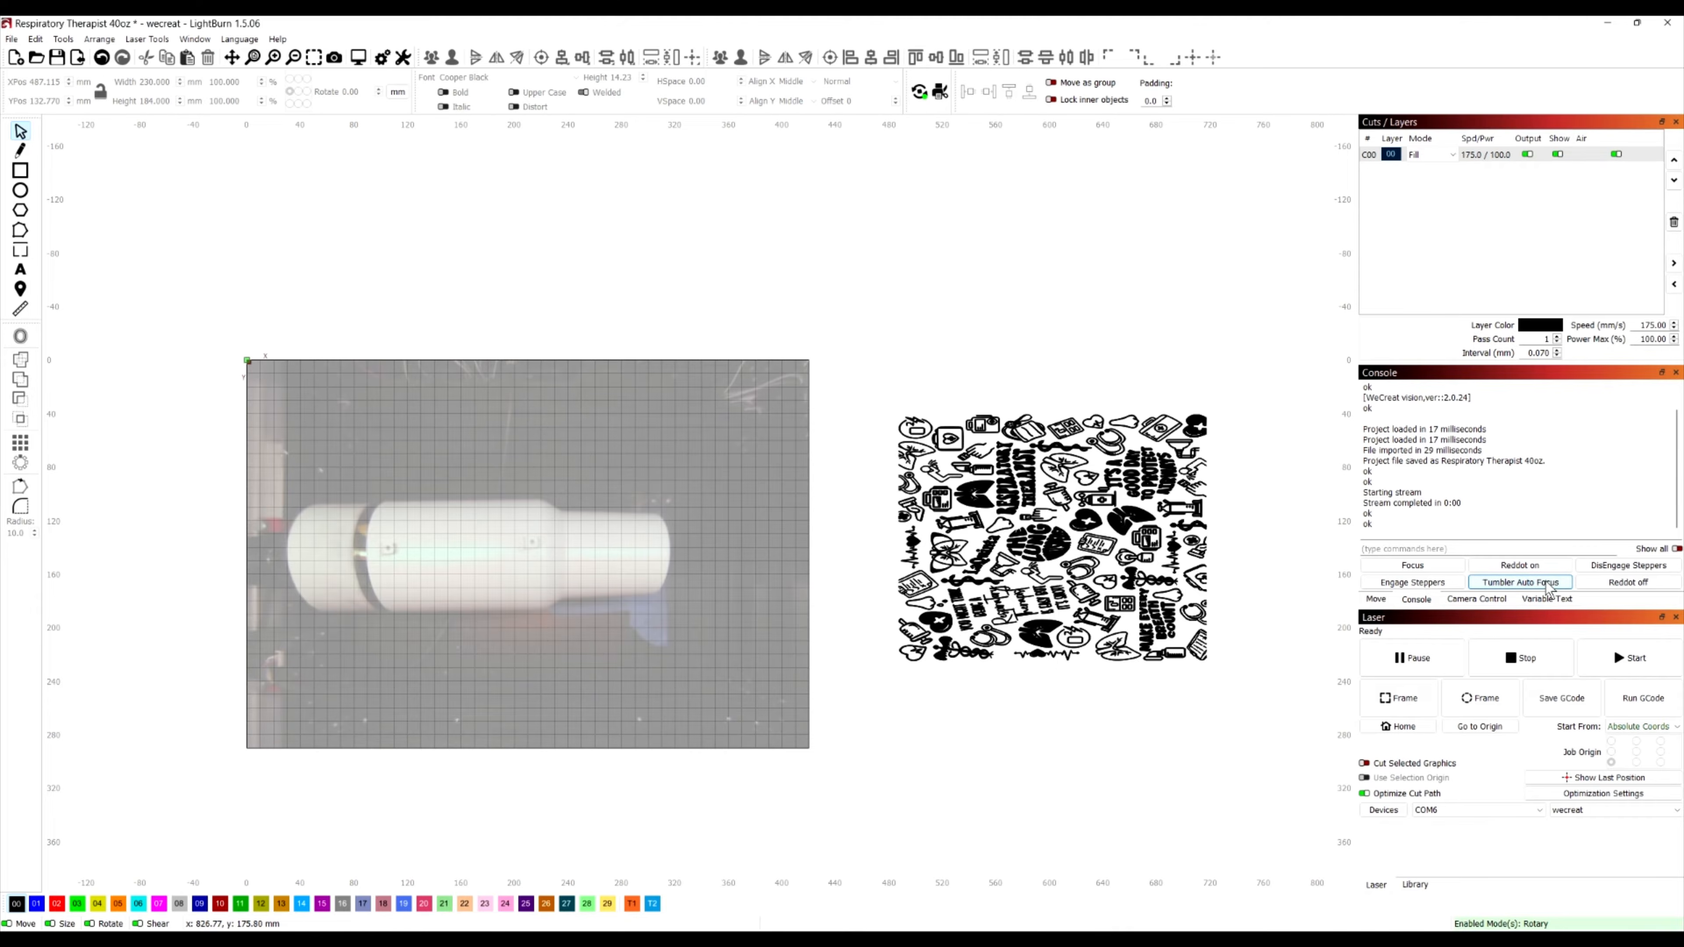
{"action": "left_click", "coordinate": [1524, 584]}
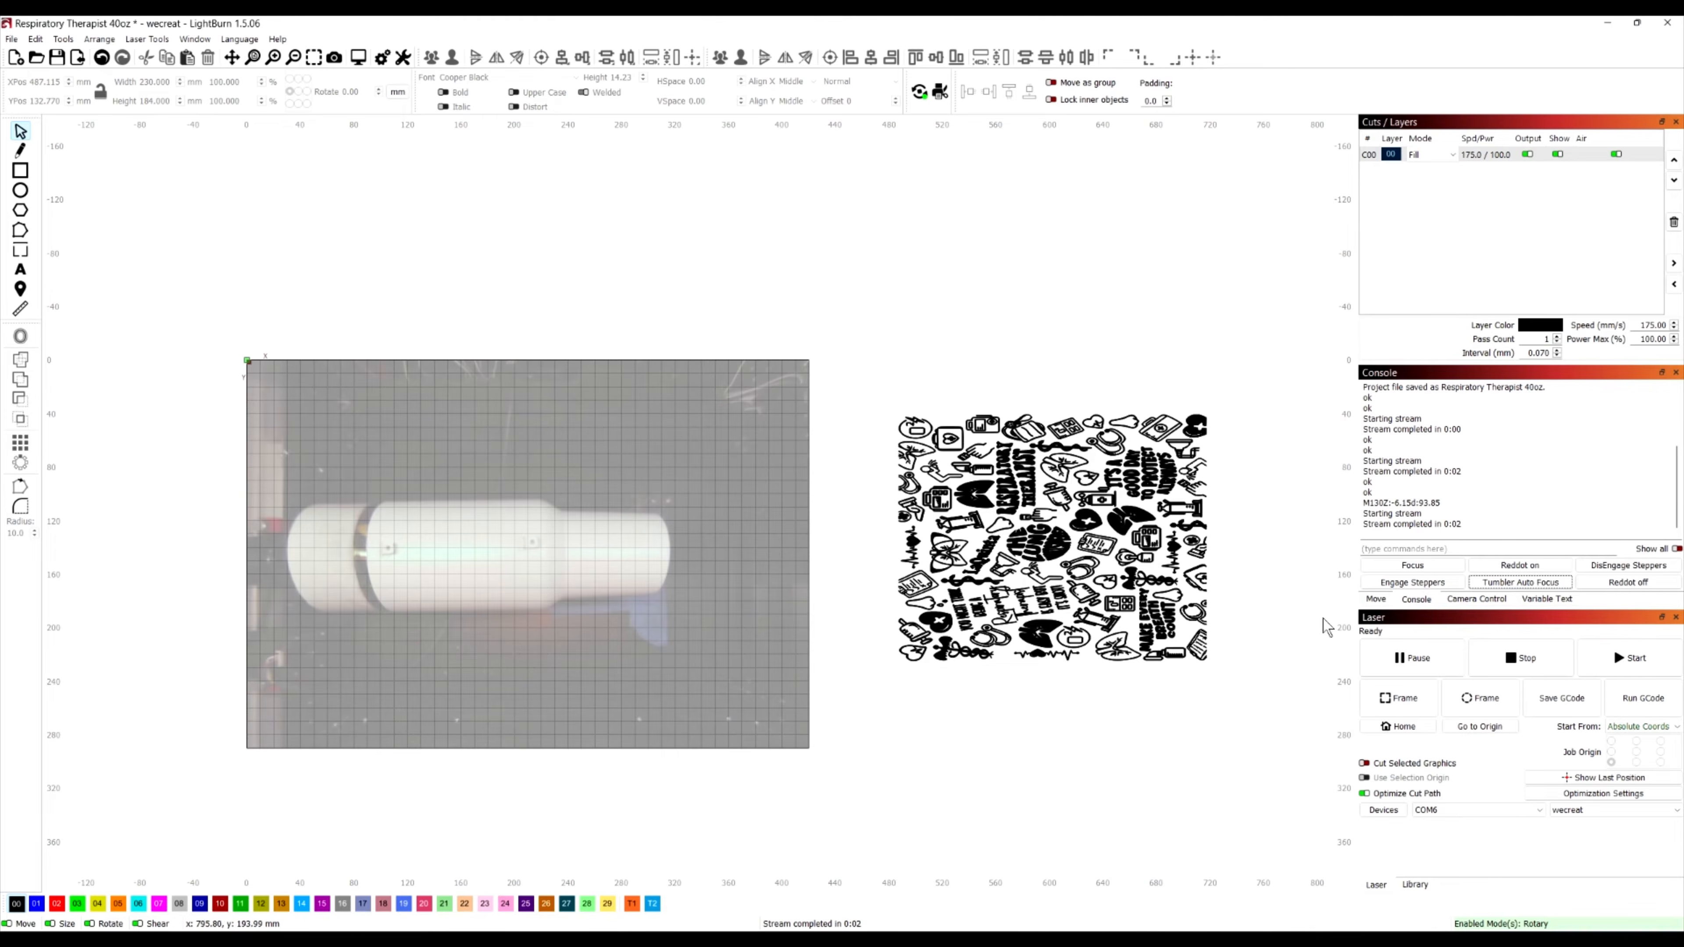
{"action": "right_click", "coordinate": [1521, 582]}
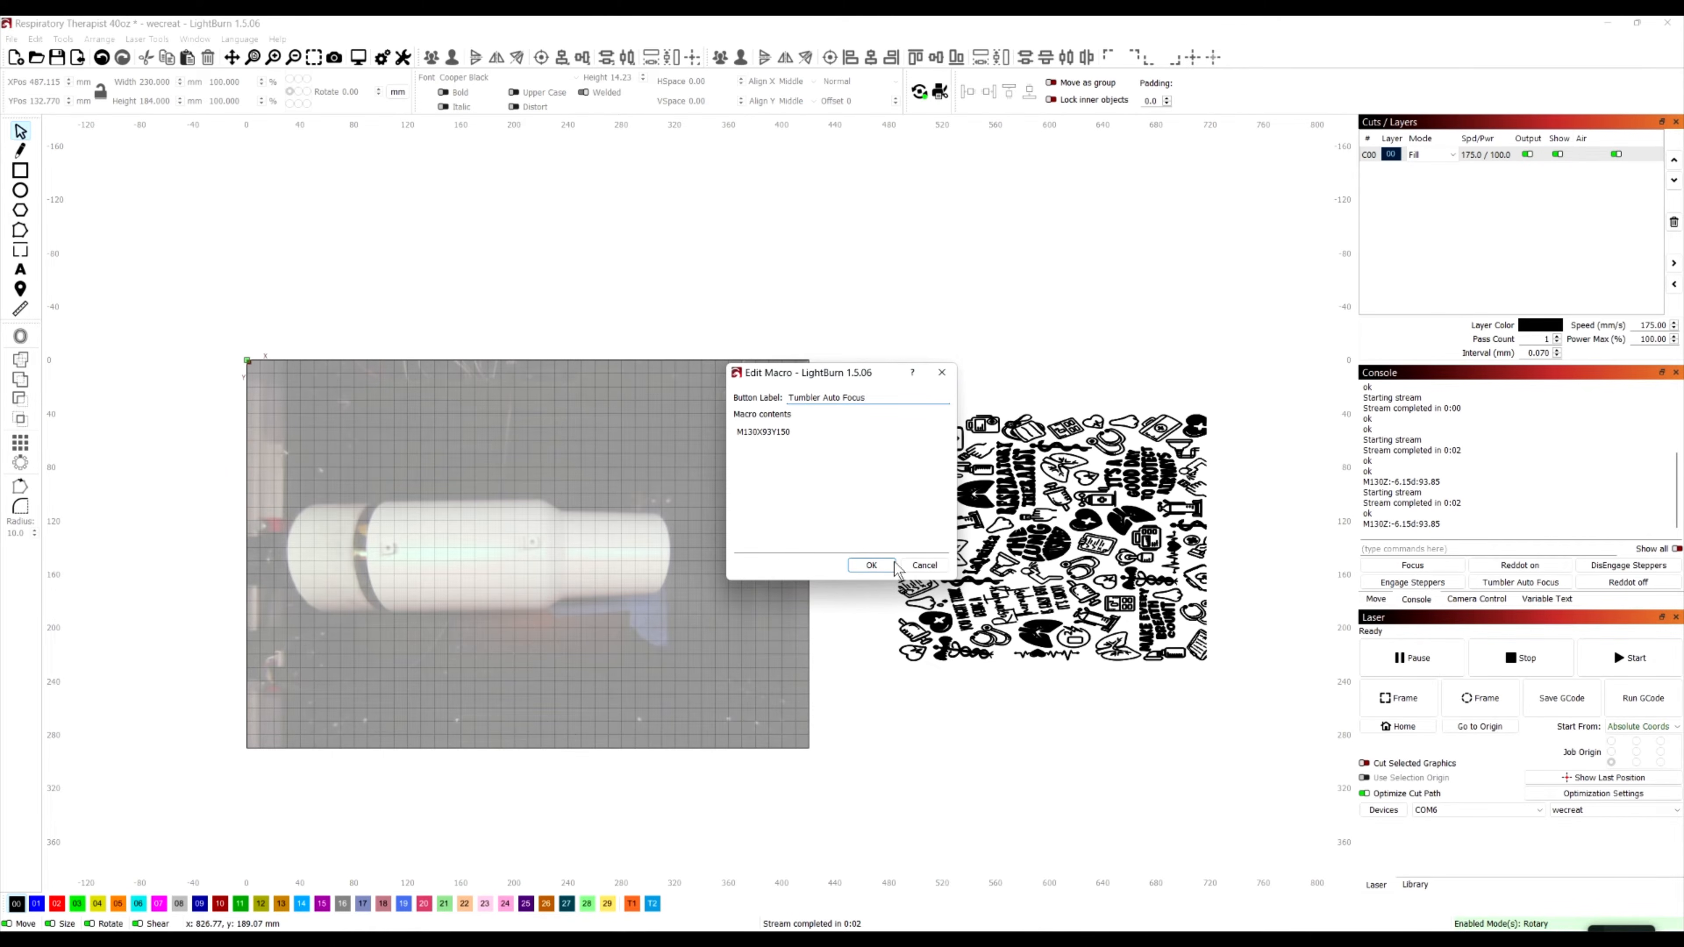
{"action": "left_click", "coordinate": [919, 569]}
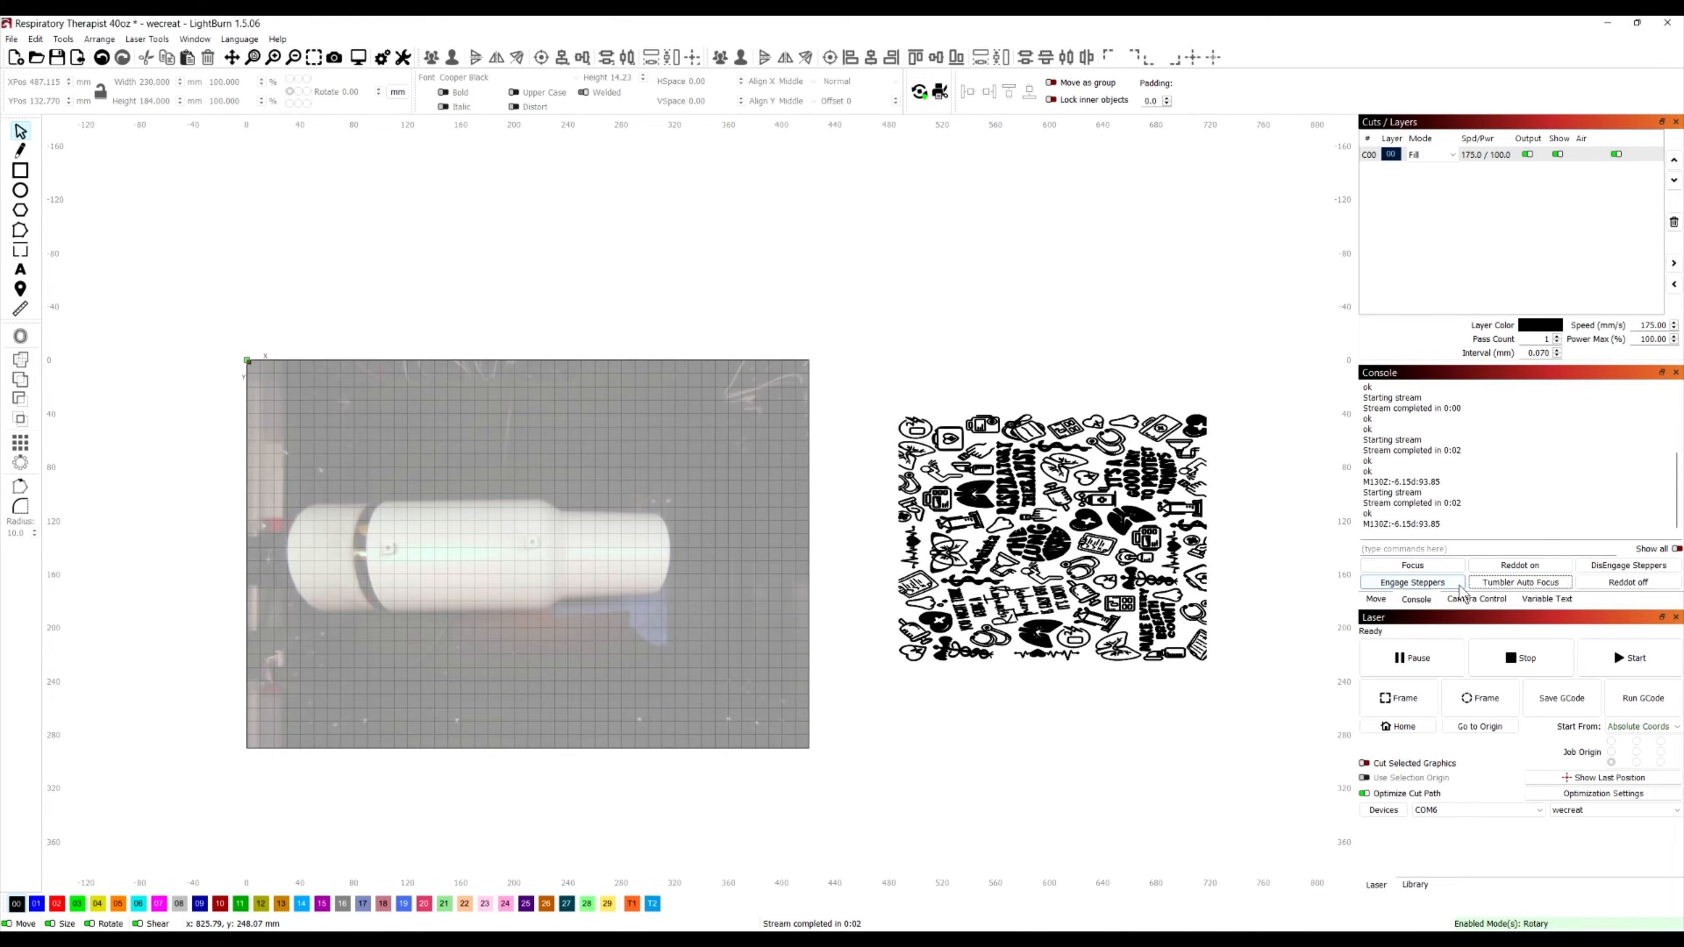
Move the laser head to position X 93, Y 137
{"action": "left_click", "coordinate": [1376, 600]}
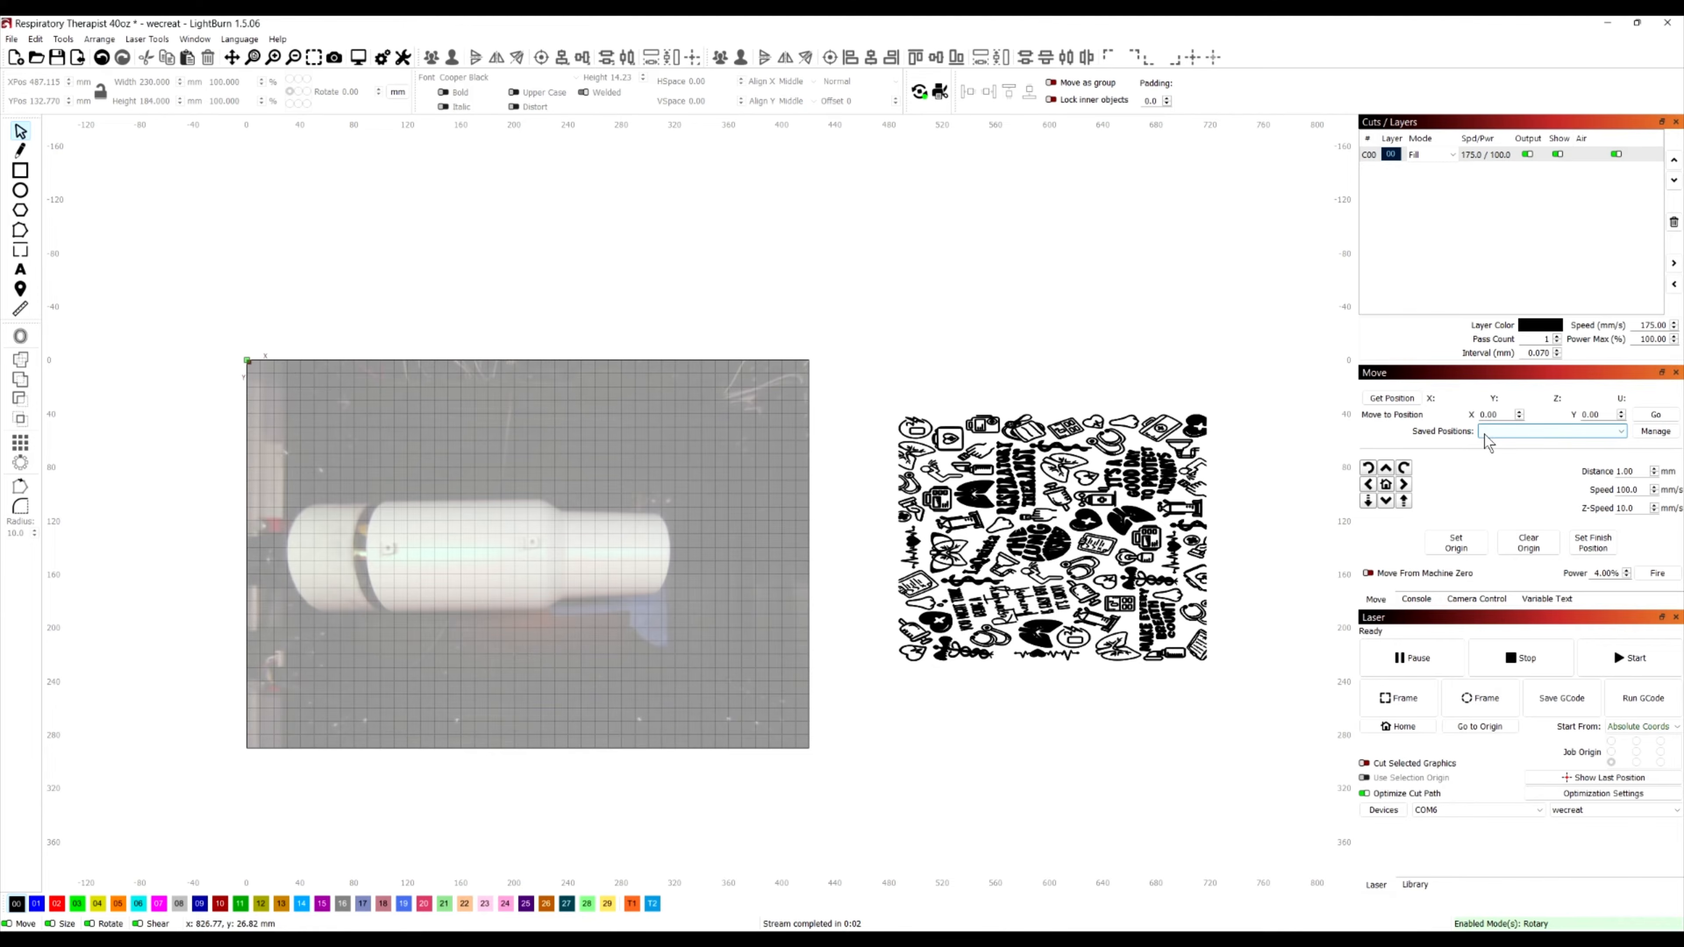
{"action": "double_click", "coordinate": [1490, 415]}
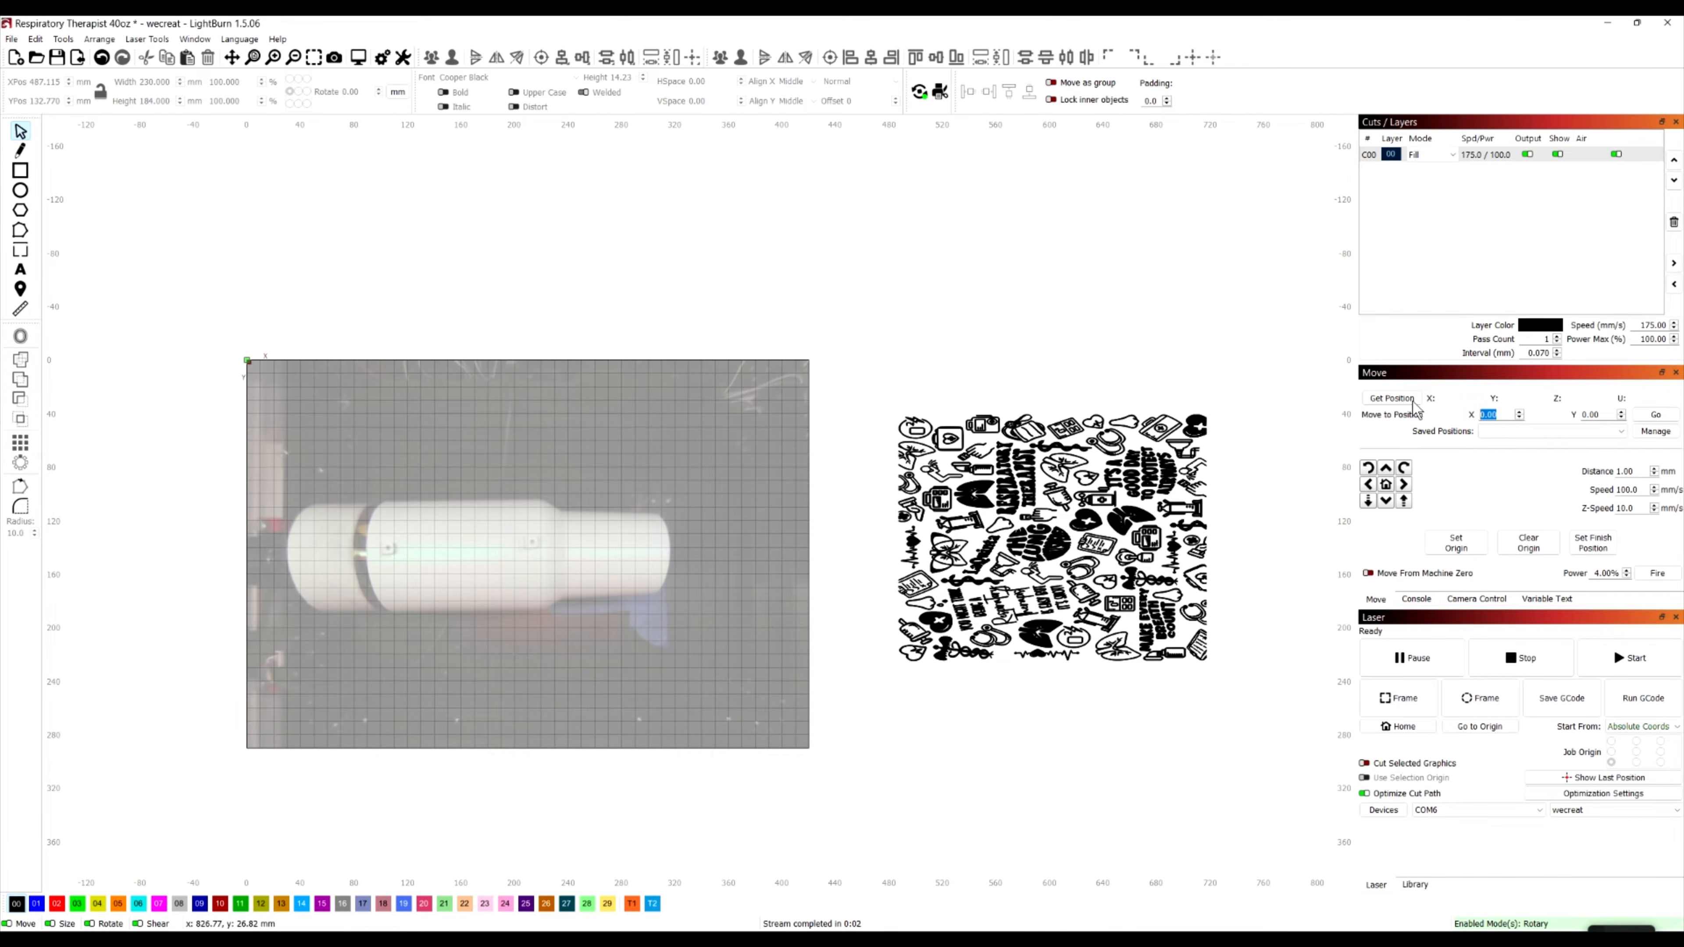
{"action": "type", "text": "93"}
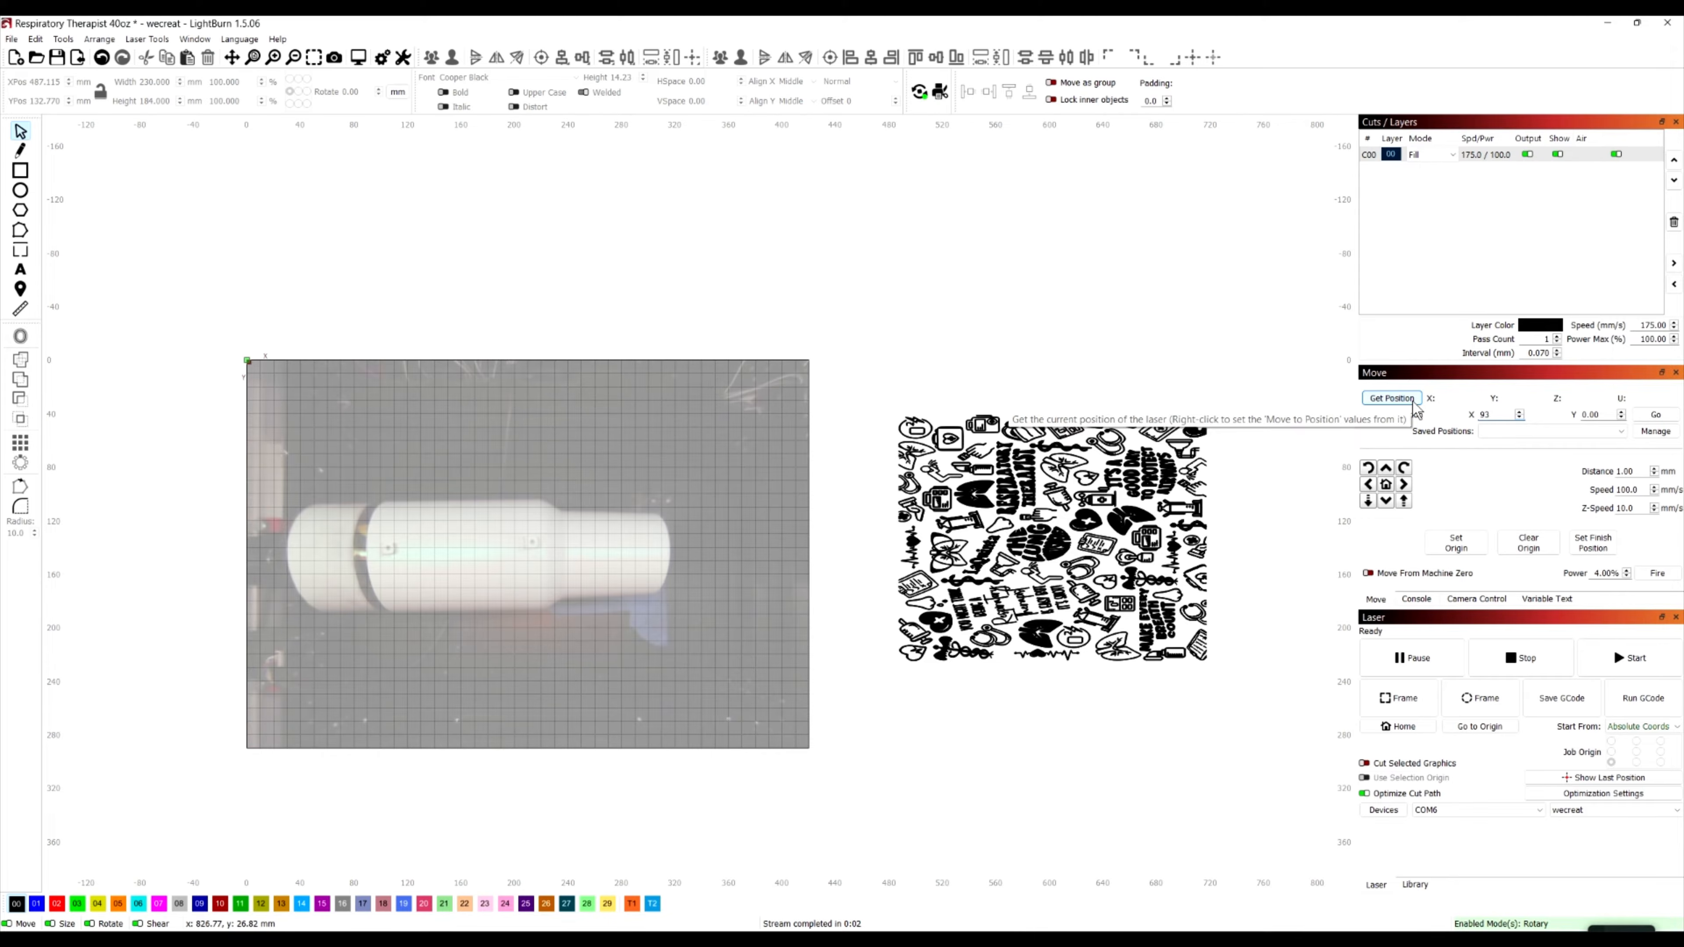
{"action": "key", "text": "Tab"}
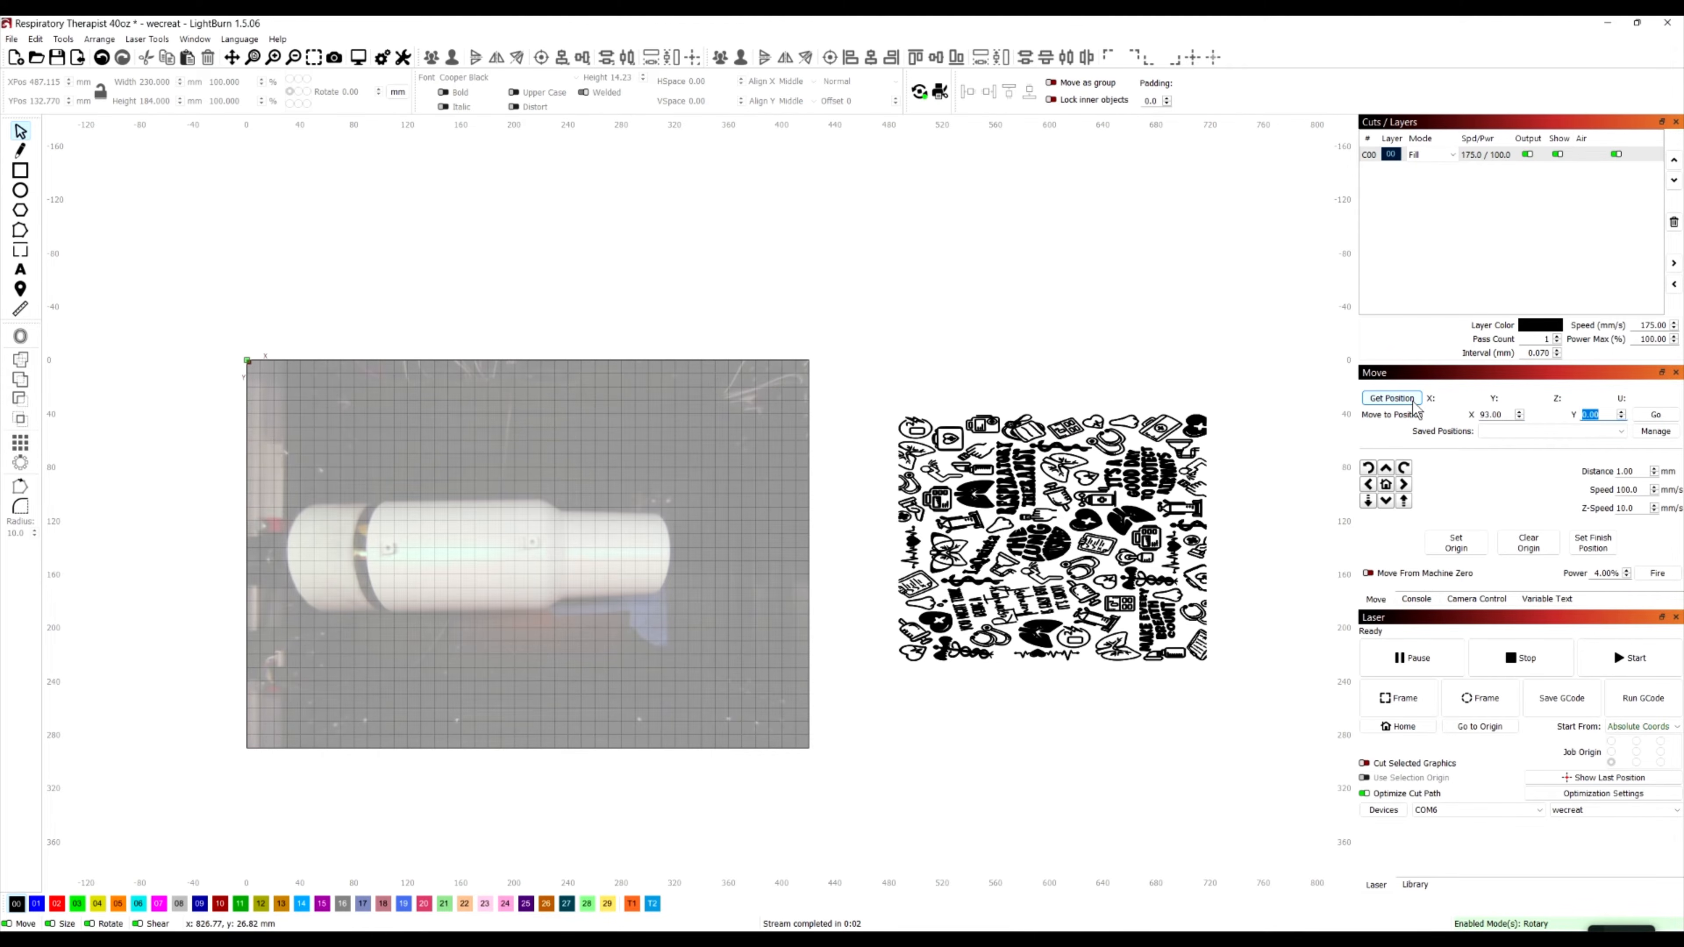
{"action": "type", "text": "137"}
{"action": "left_click", "coordinate": [1656, 414]}
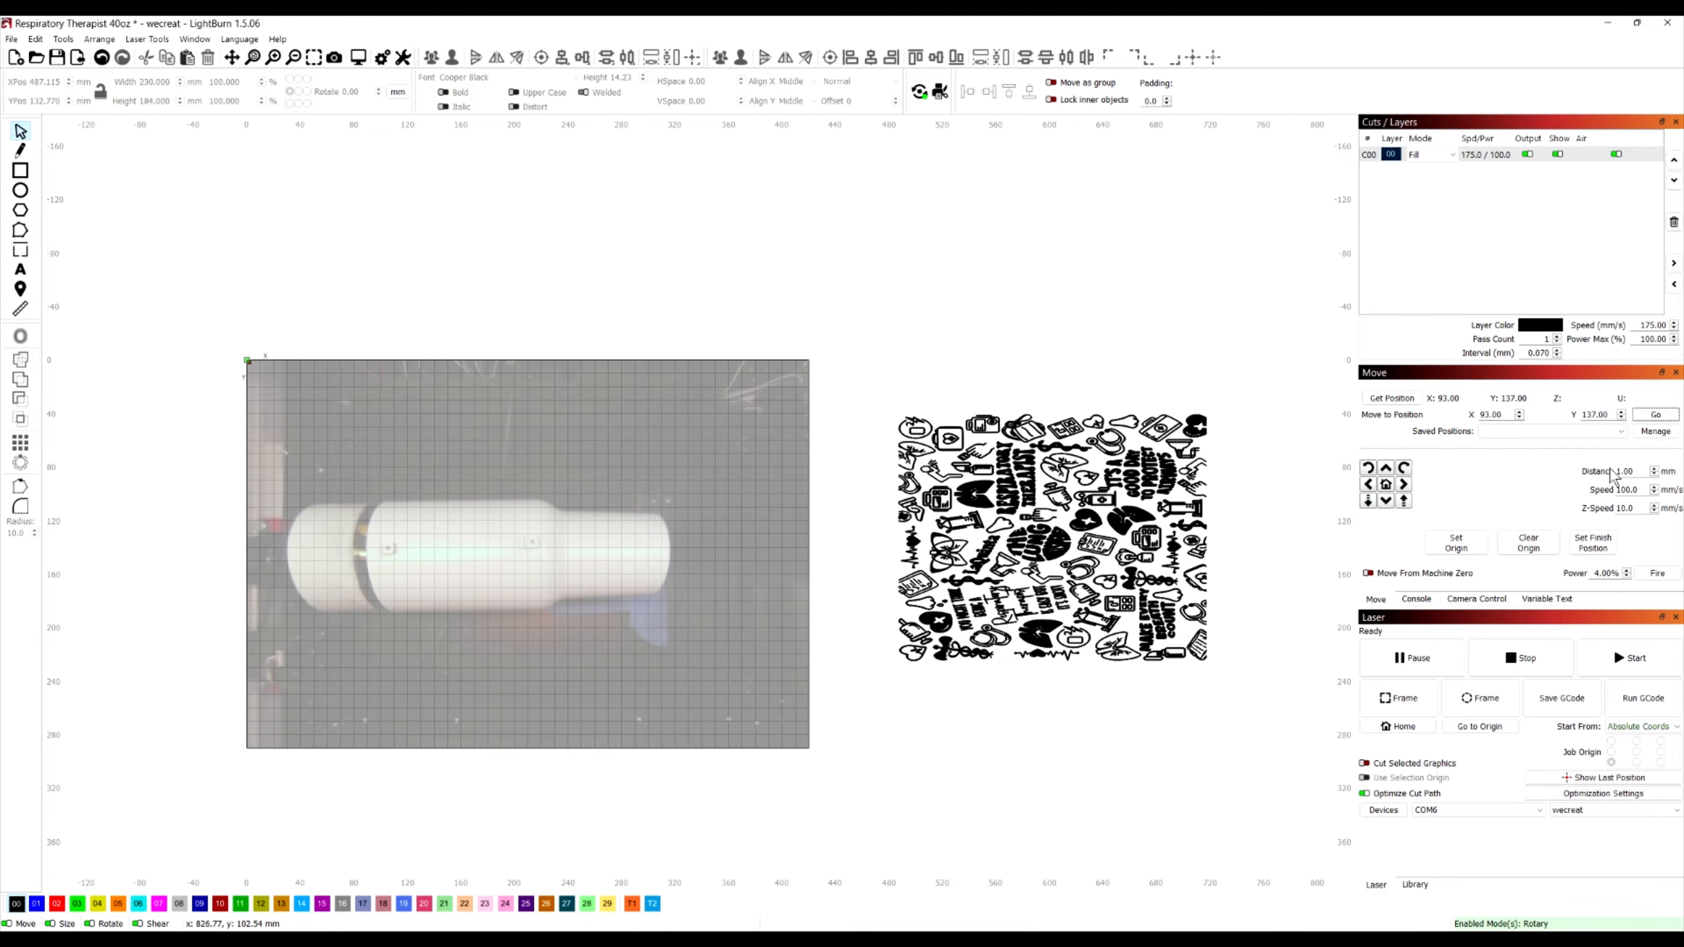
Set the jog distance to 2 mm and jog the laser head
{"action": "double_click", "coordinate": [1633, 471]}
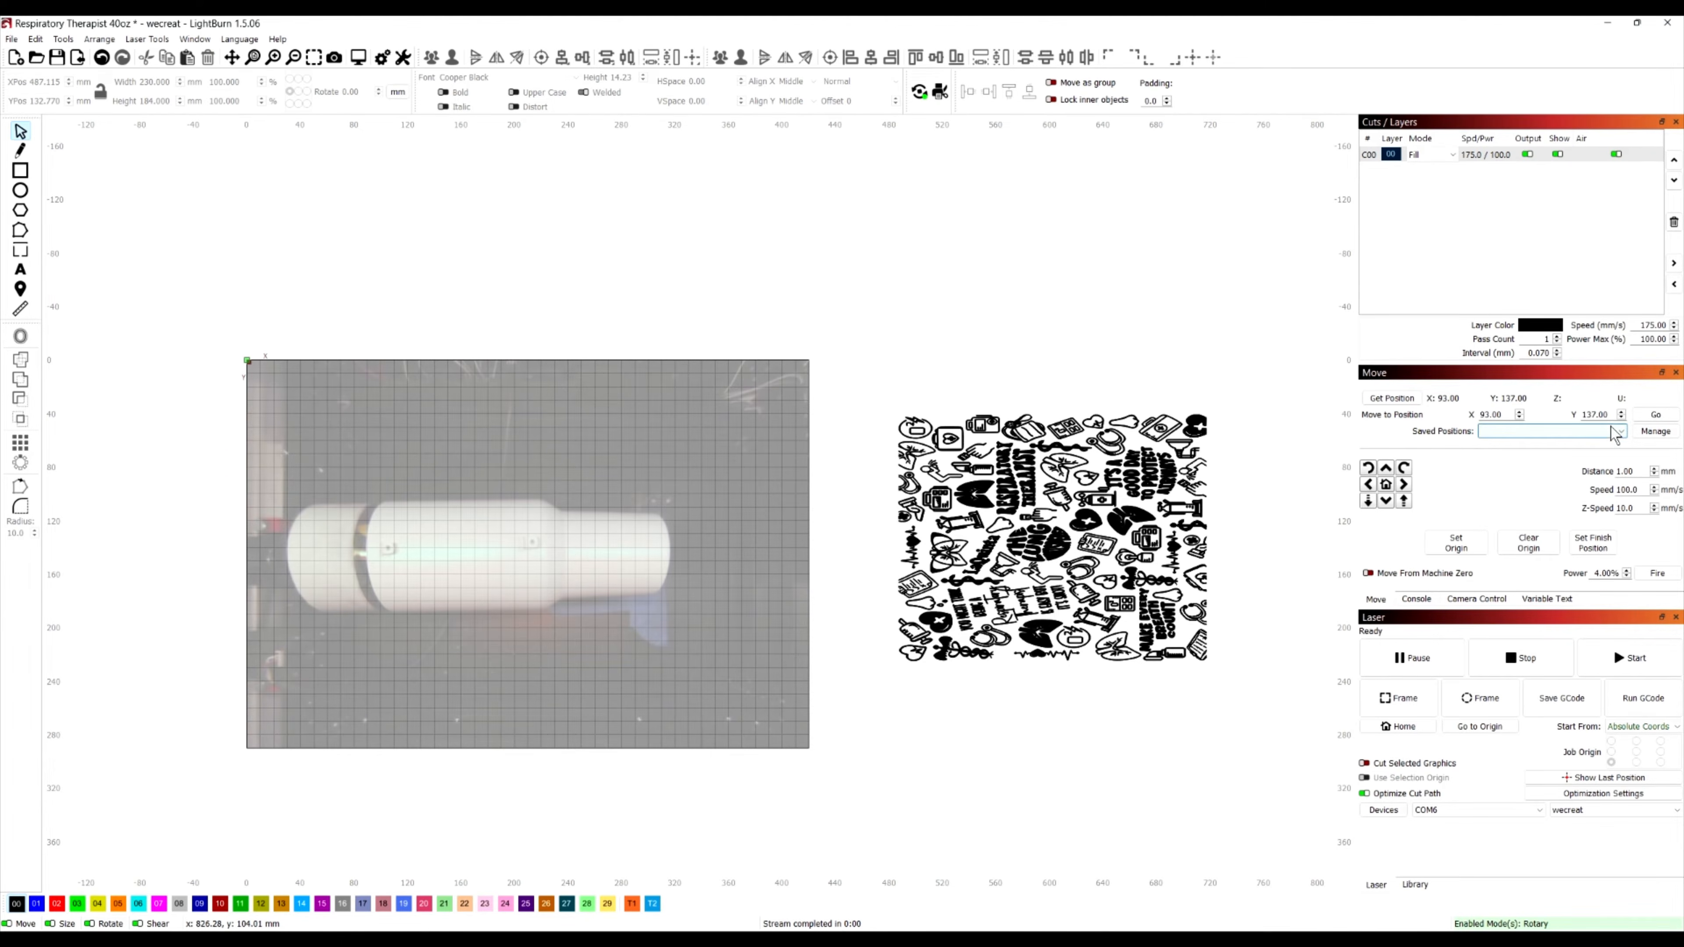
{"action": "left_click_drag", "start_coordinate": [1638, 471], "coordinate": [1618, 471]}
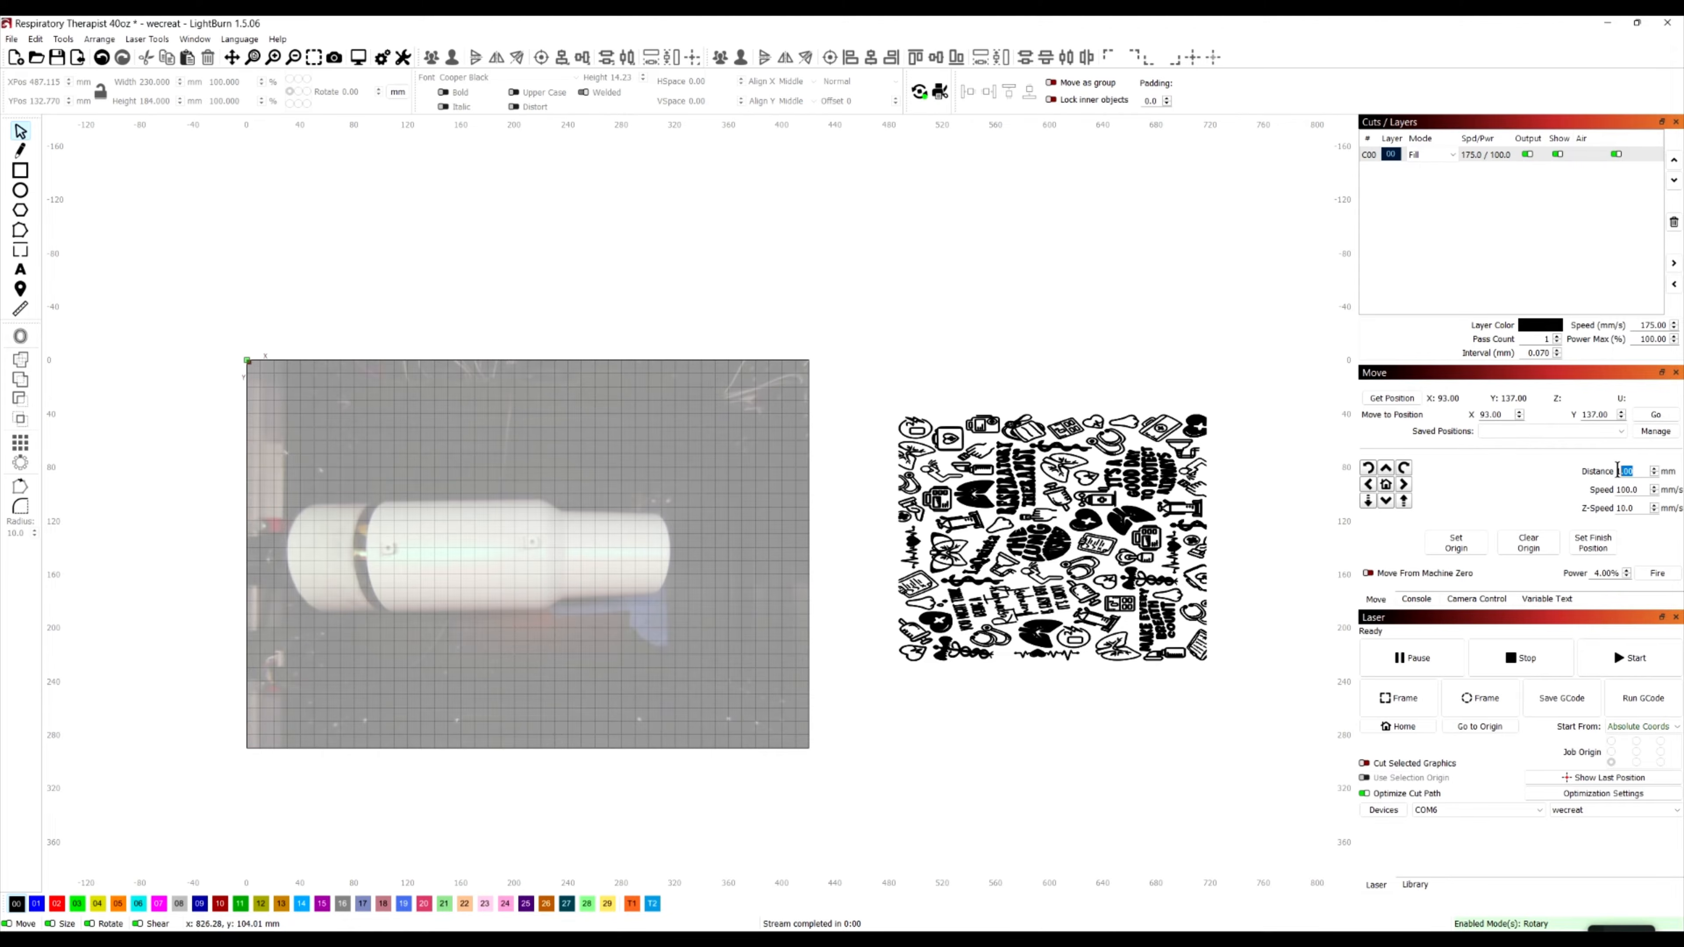
{"action": "type", "text": "15"}
{"action": "left_click", "coordinate": [1404, 485]}
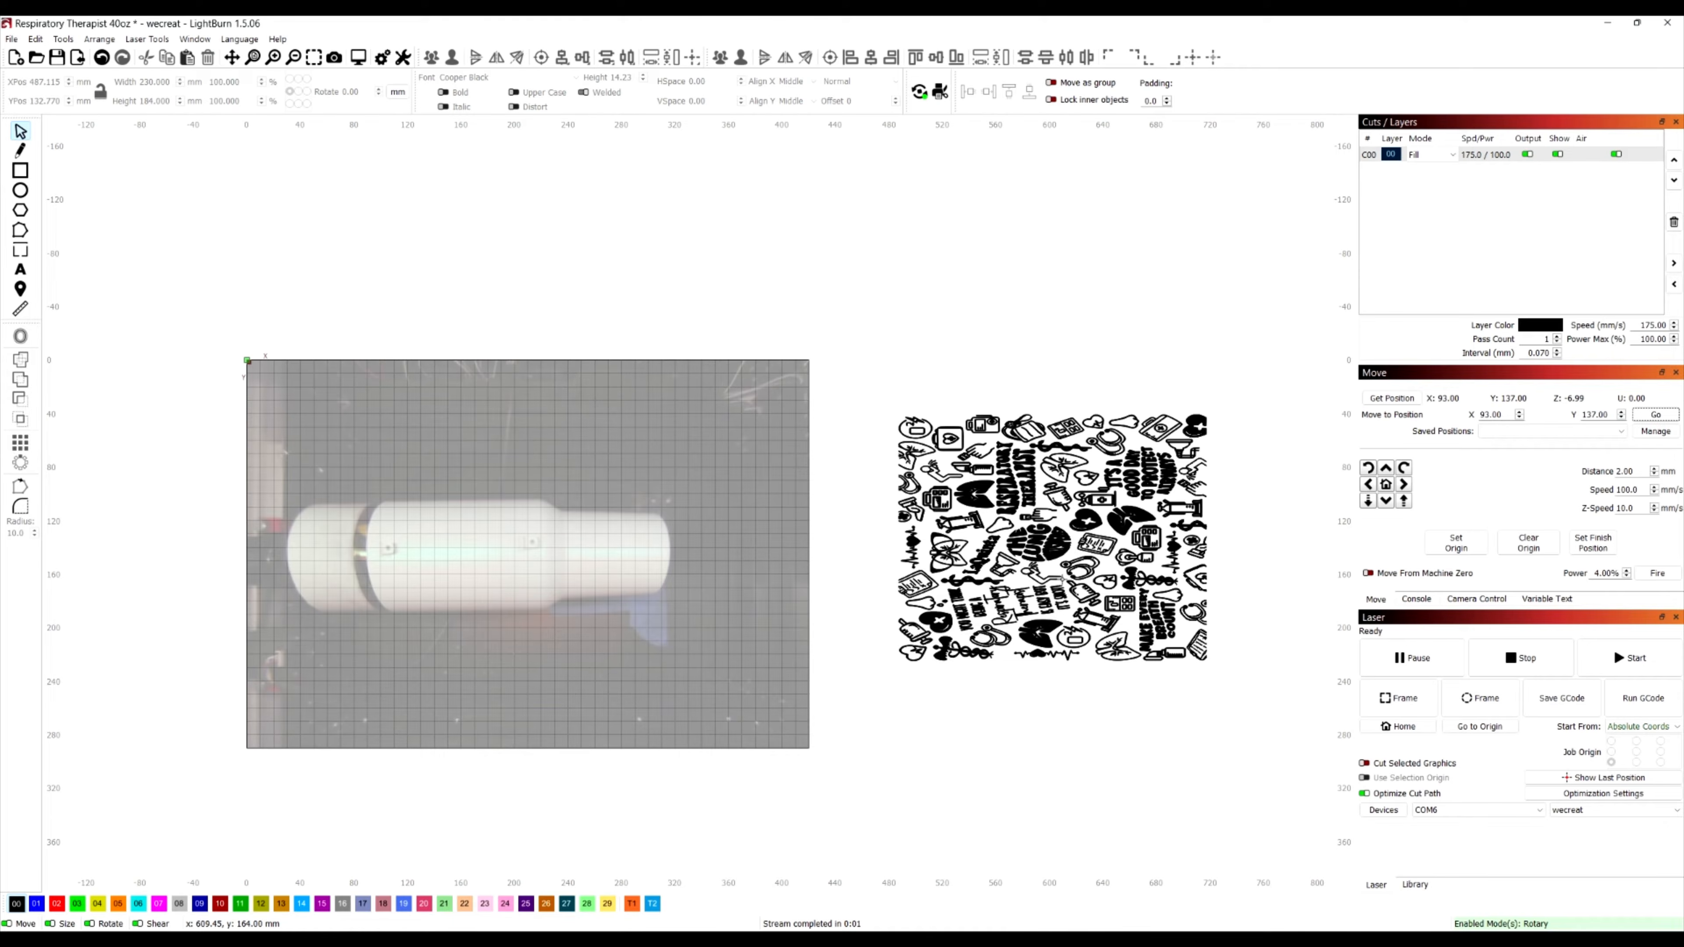
Open the cut settings for fill layer C00 and switch bi-directional fill off and back on
{"action": "scroll", "coordinate": [1107, 570], "scroll_direction": "up", "scroll_amount": 1}
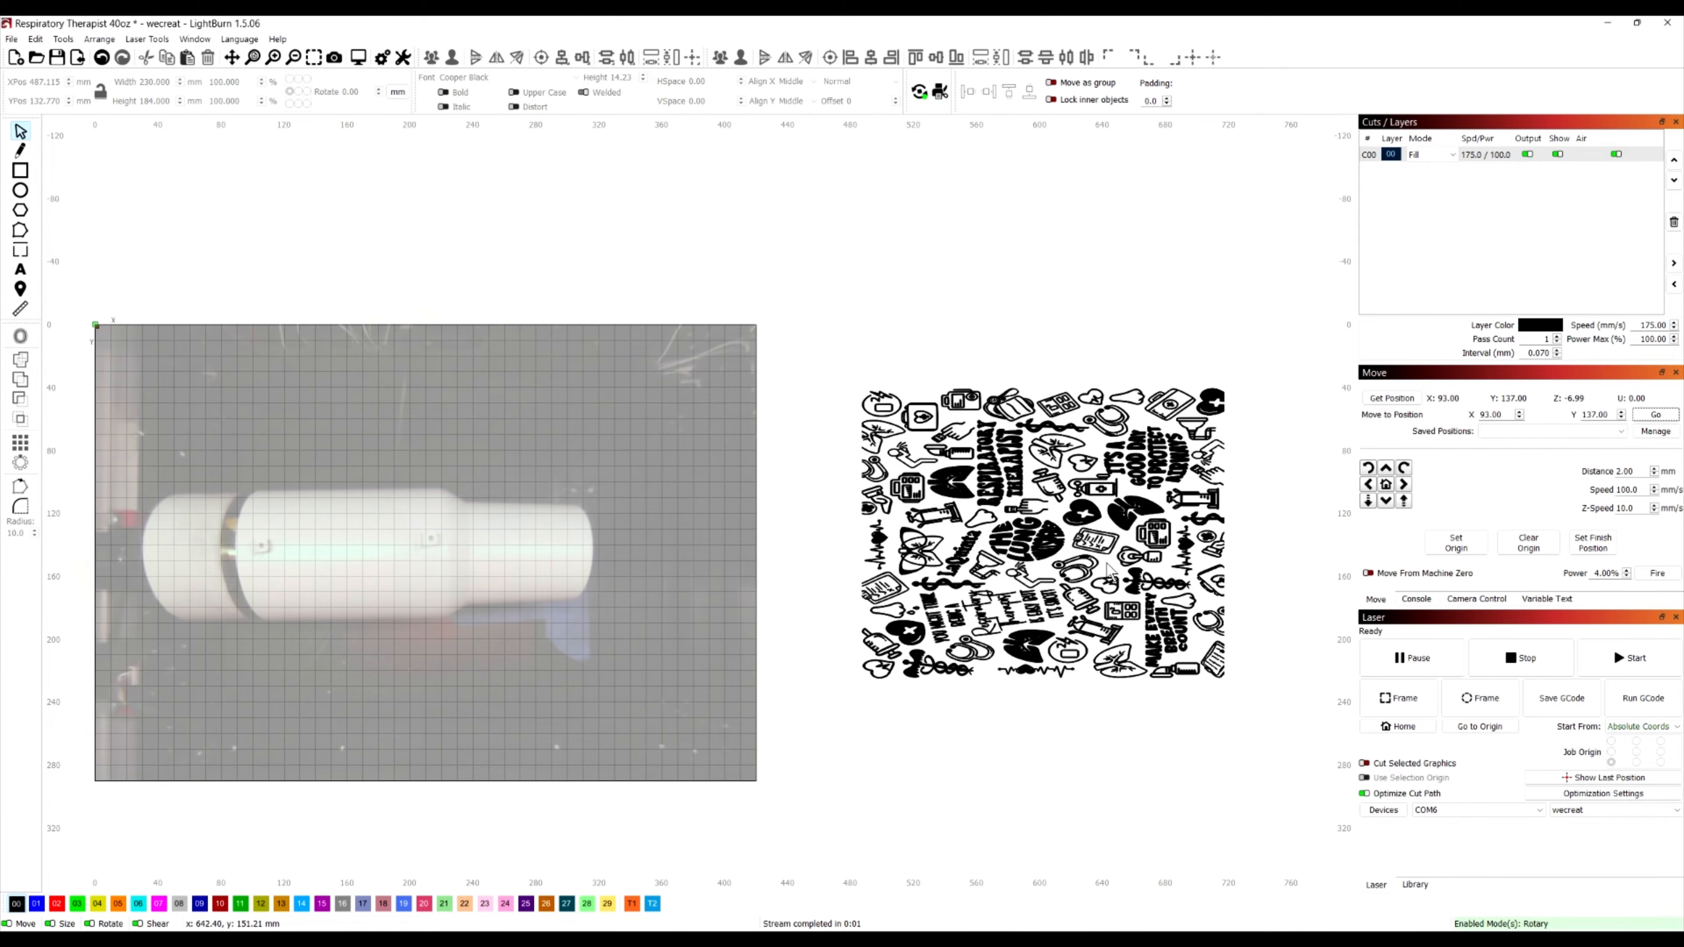
{"action": "scroll", "coordinate": [1107, 569], "scroll_direction": "up", "scroll_amount": 1}
{"action": "left_click", "coordinate": [1412, 159]}
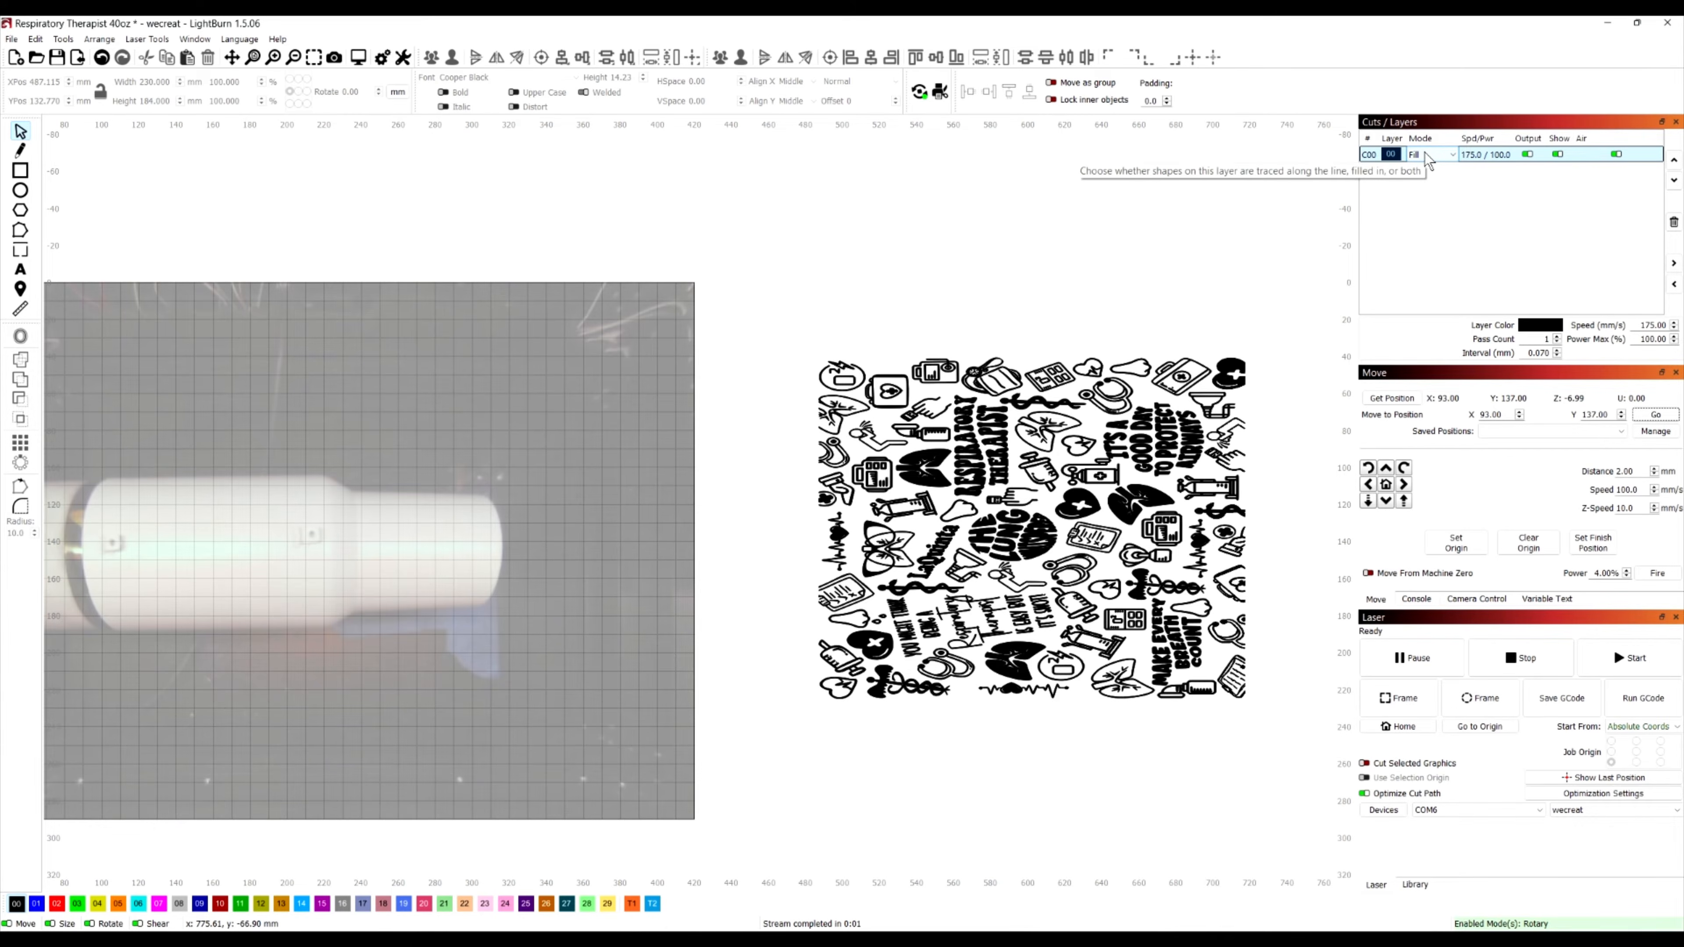
{"action": "double_click", "coordinate": [1388, 157]}
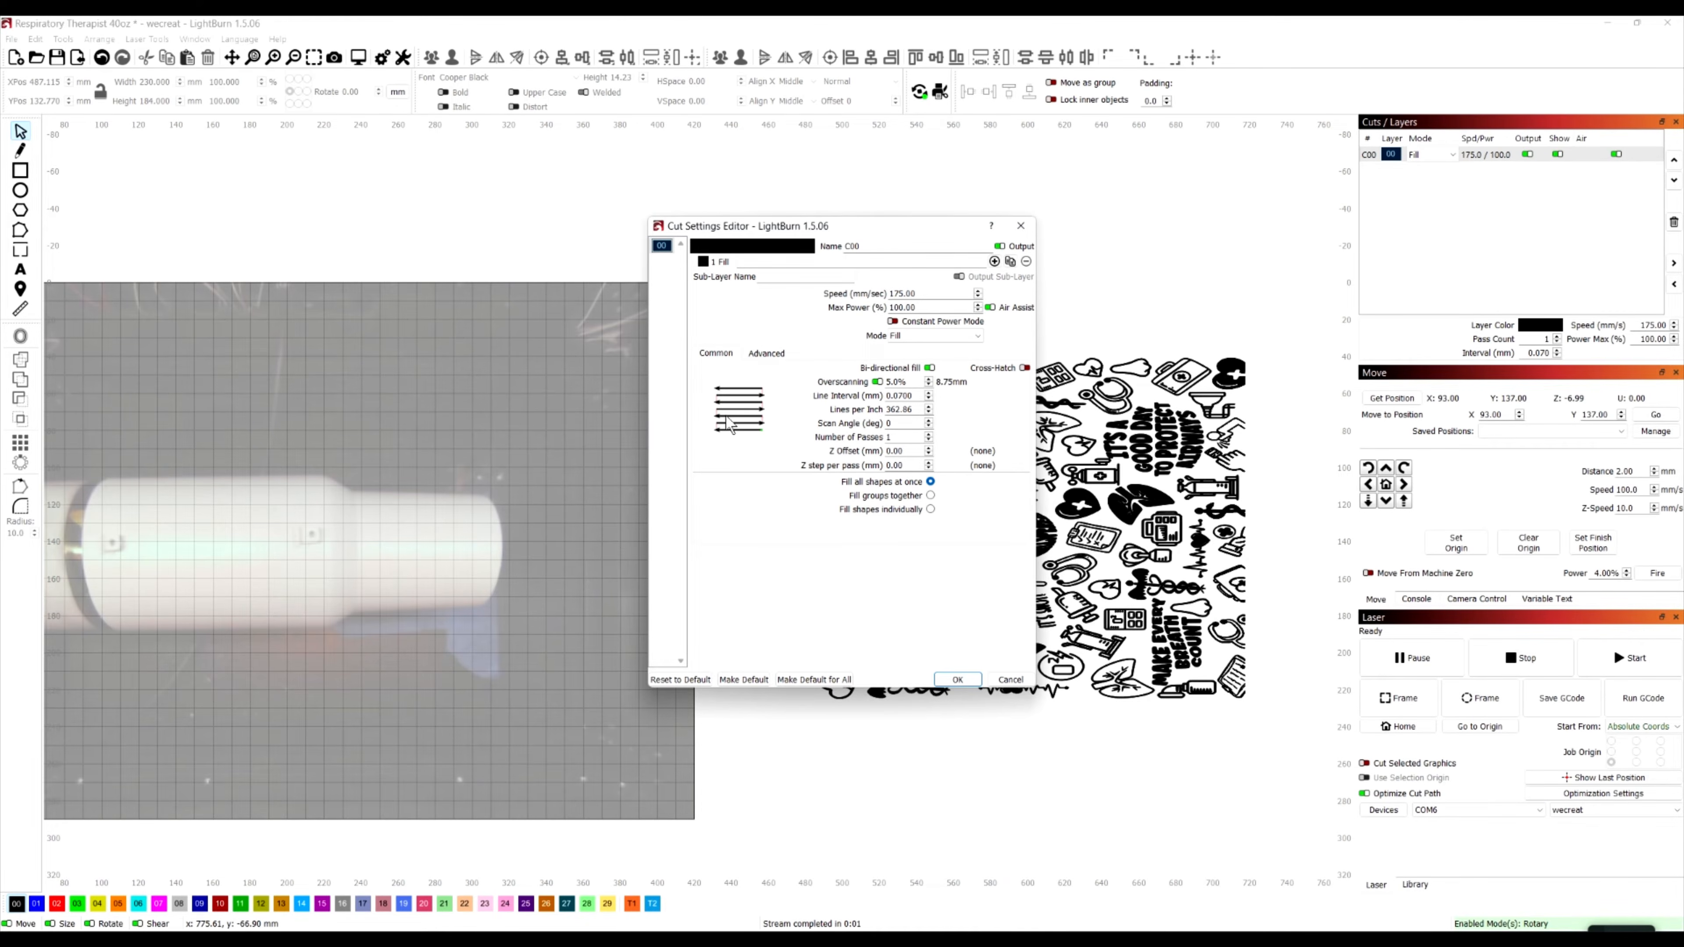
{"action": "left_click", "coordinate": [930, 368]}
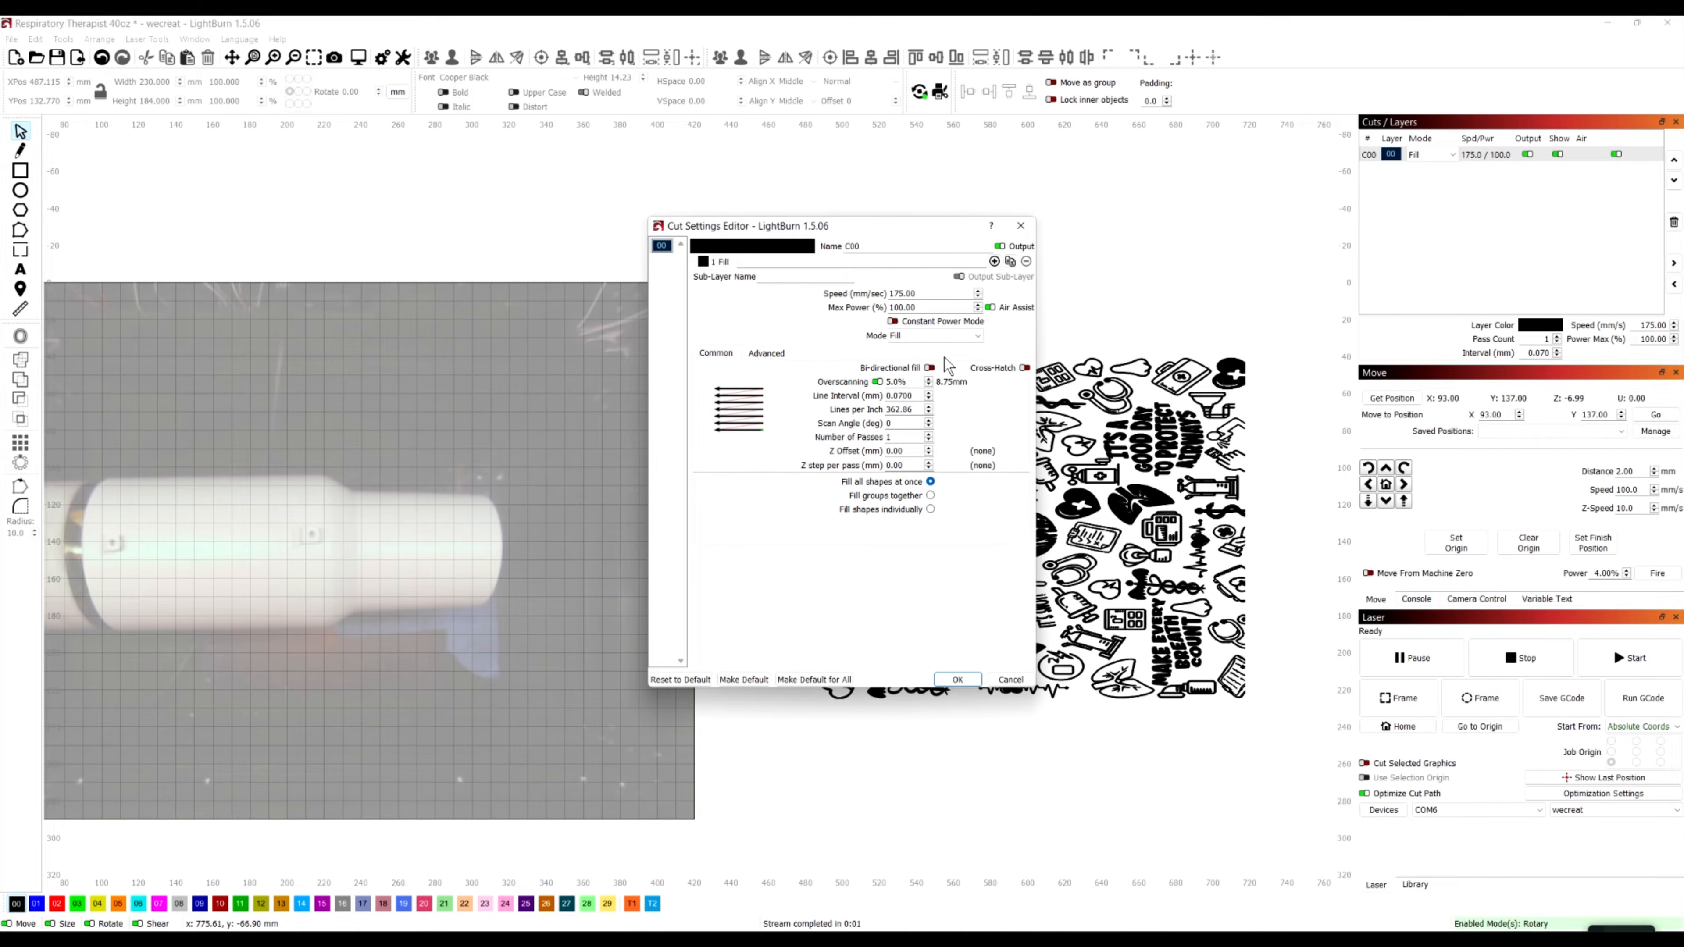
{"action": "left_click", "coordinate": [930, 368]}
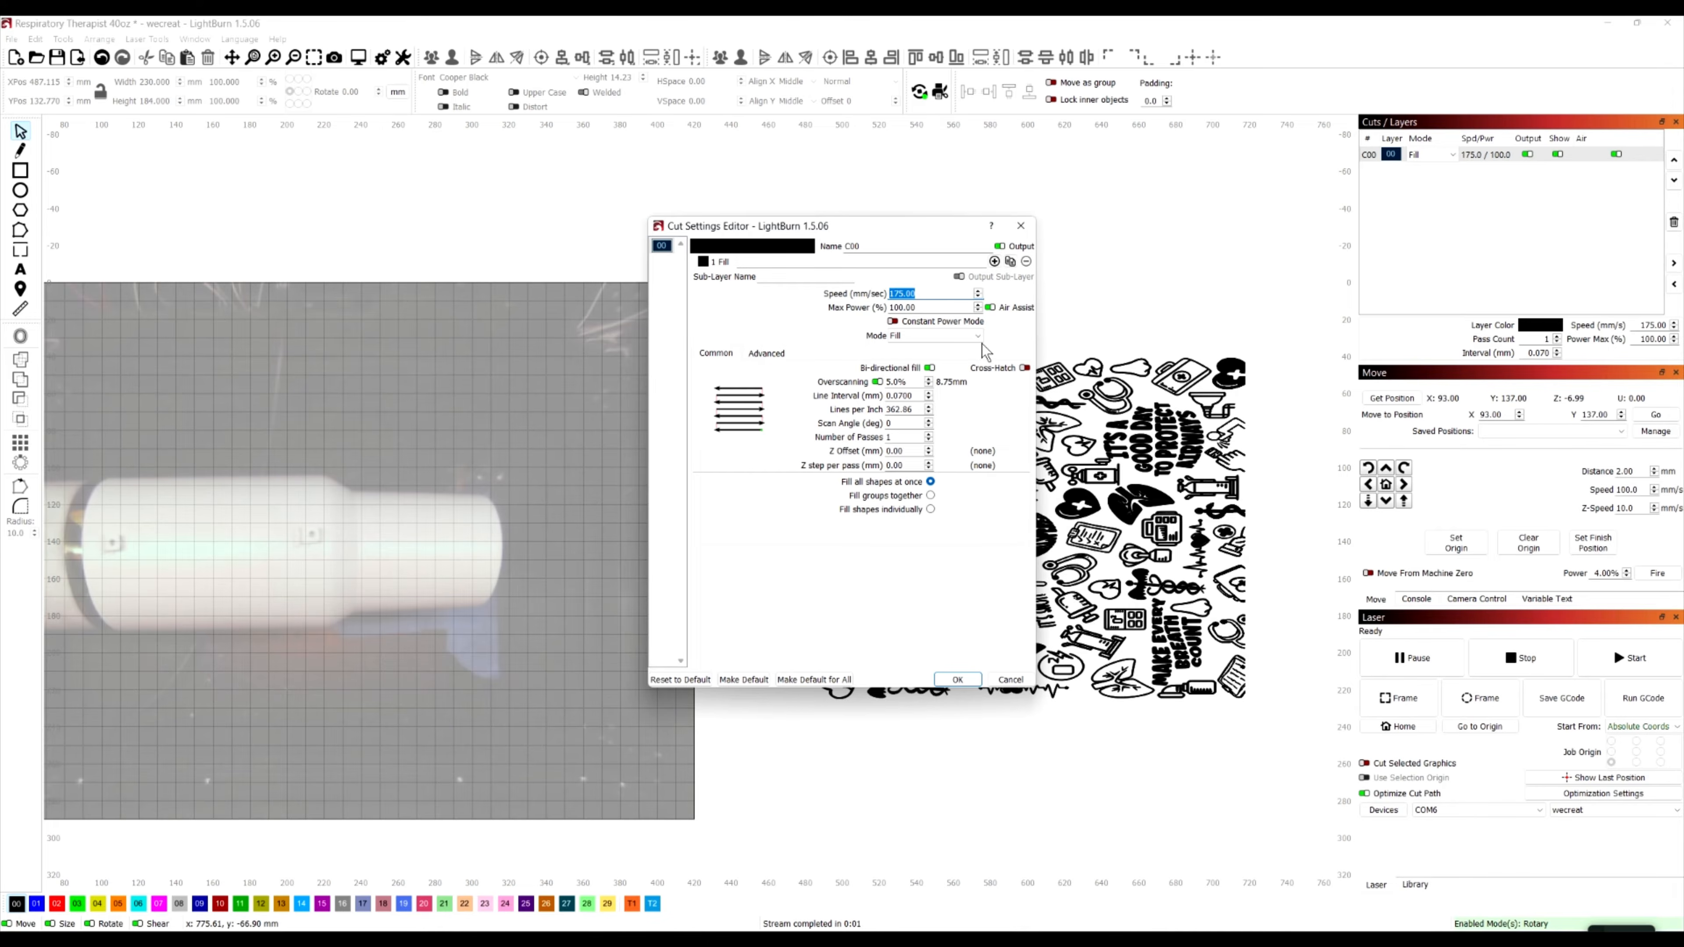
Set layer C00's speed to 150 mm/sec and its line interval to 0.048 mm, and accept the cut settings
{"action": "type", "text": "150"}
{"action": "key", "text": "Tab"}
{"action": "left_click", "coordinate": [918, 397]}
{"action": "key", "text": "BackSpace"}
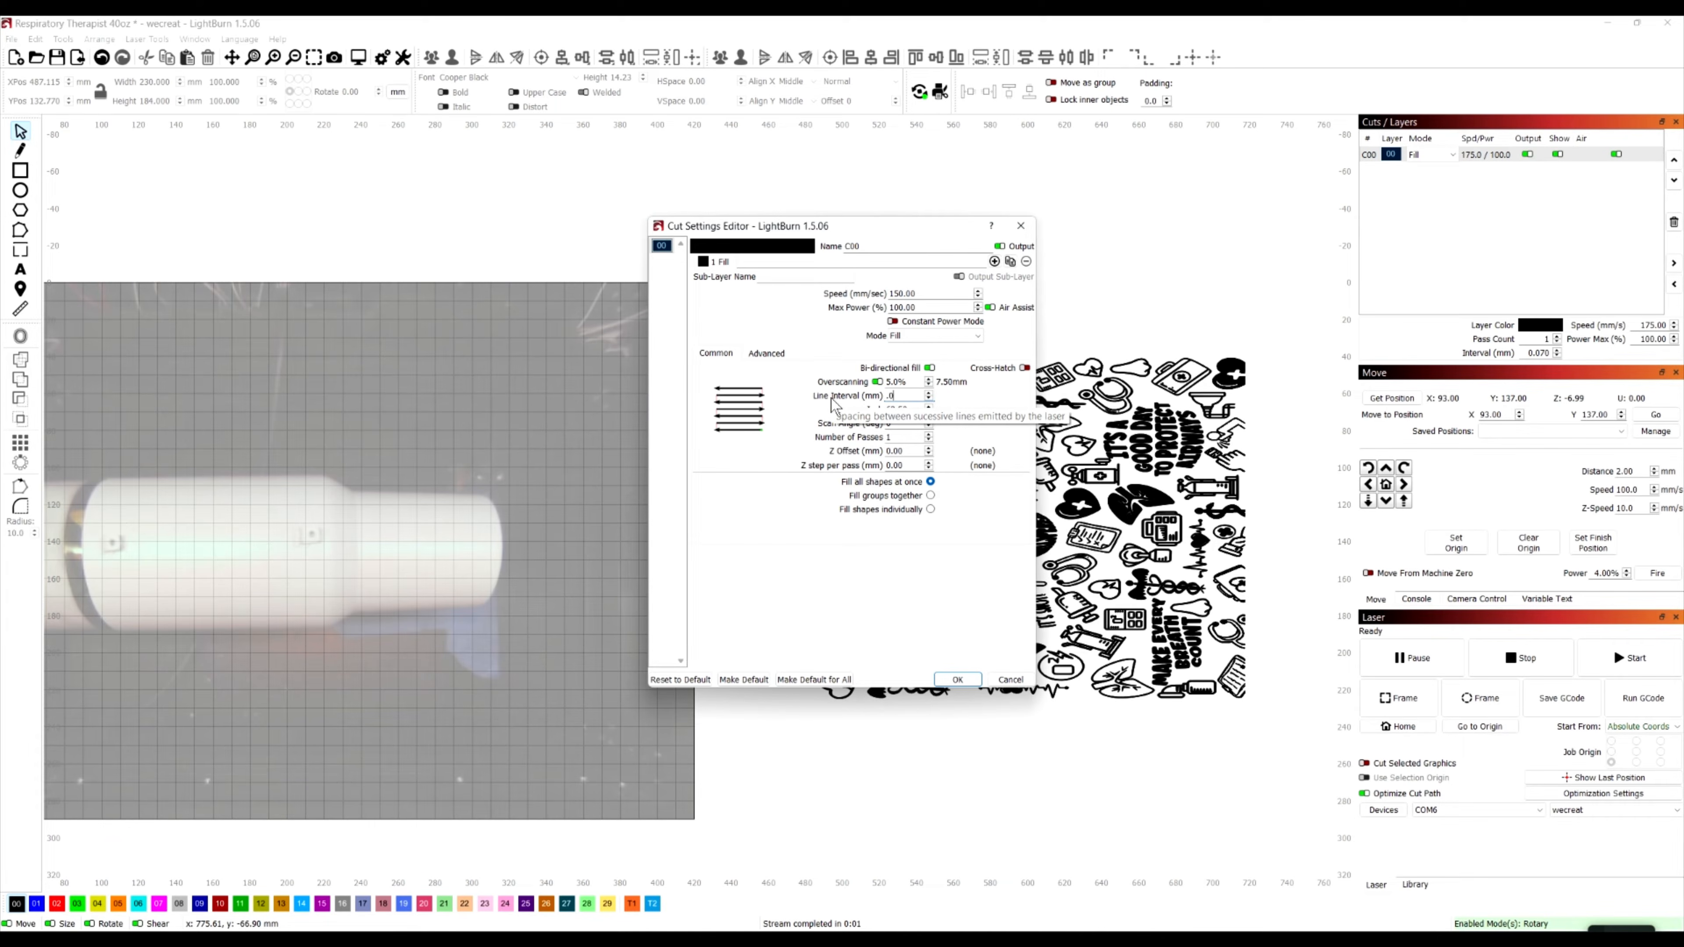
{"action": "key", "text": "Tab"}
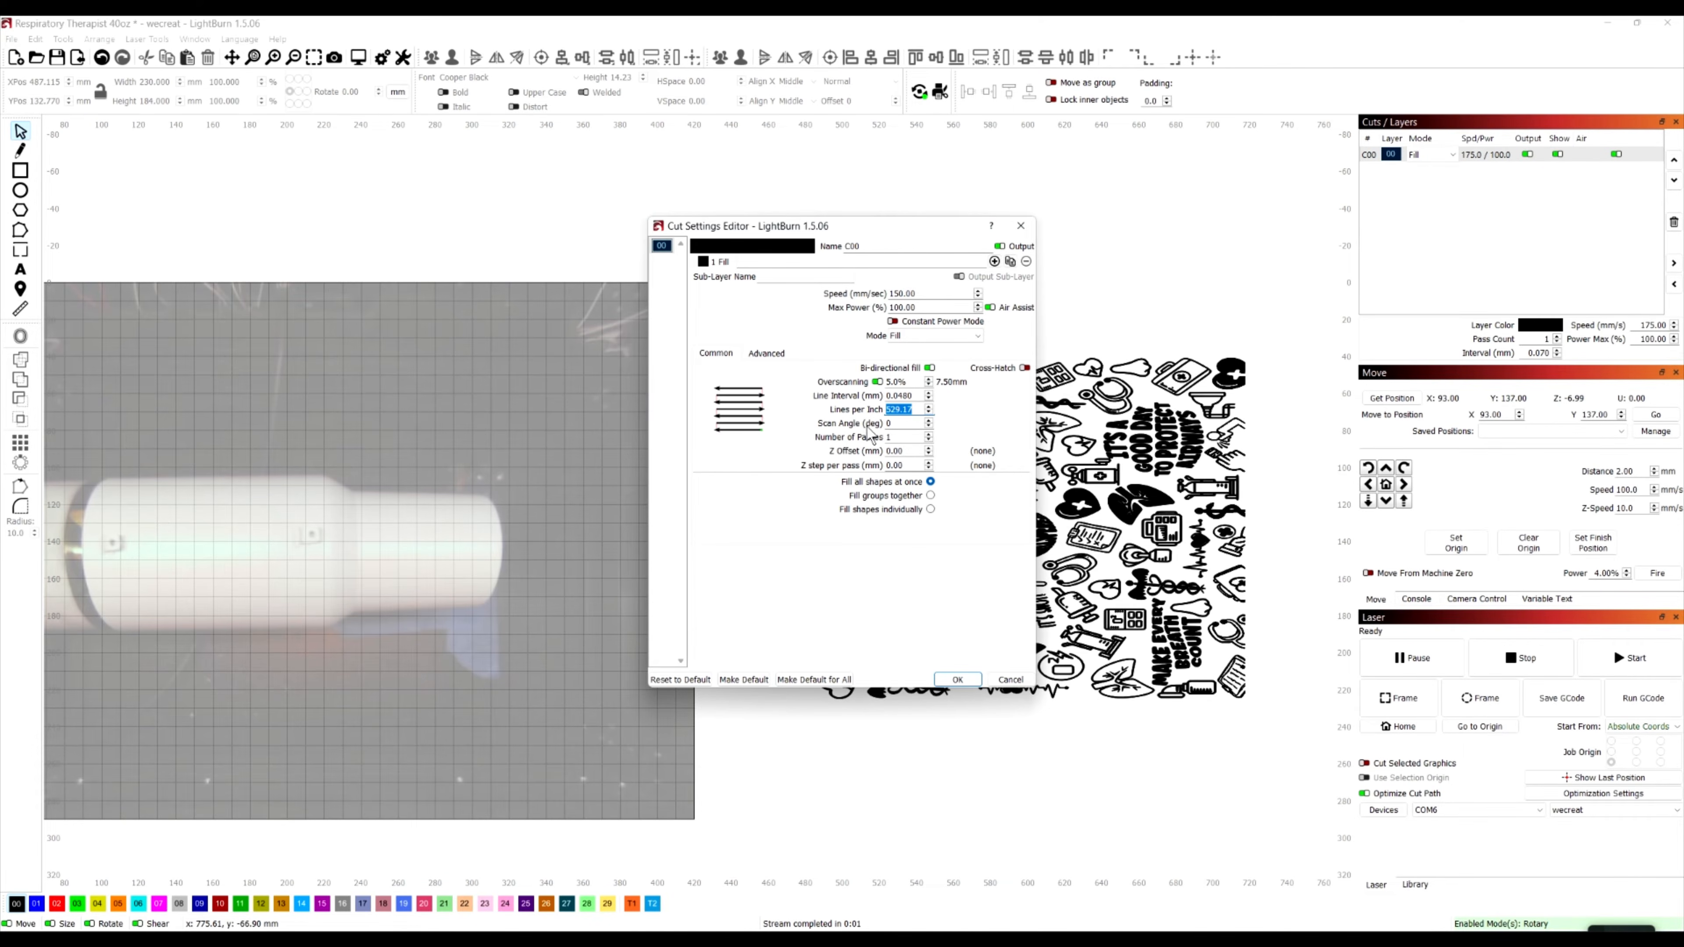
{"action": "left_click", "coordinate": [958, 680]}
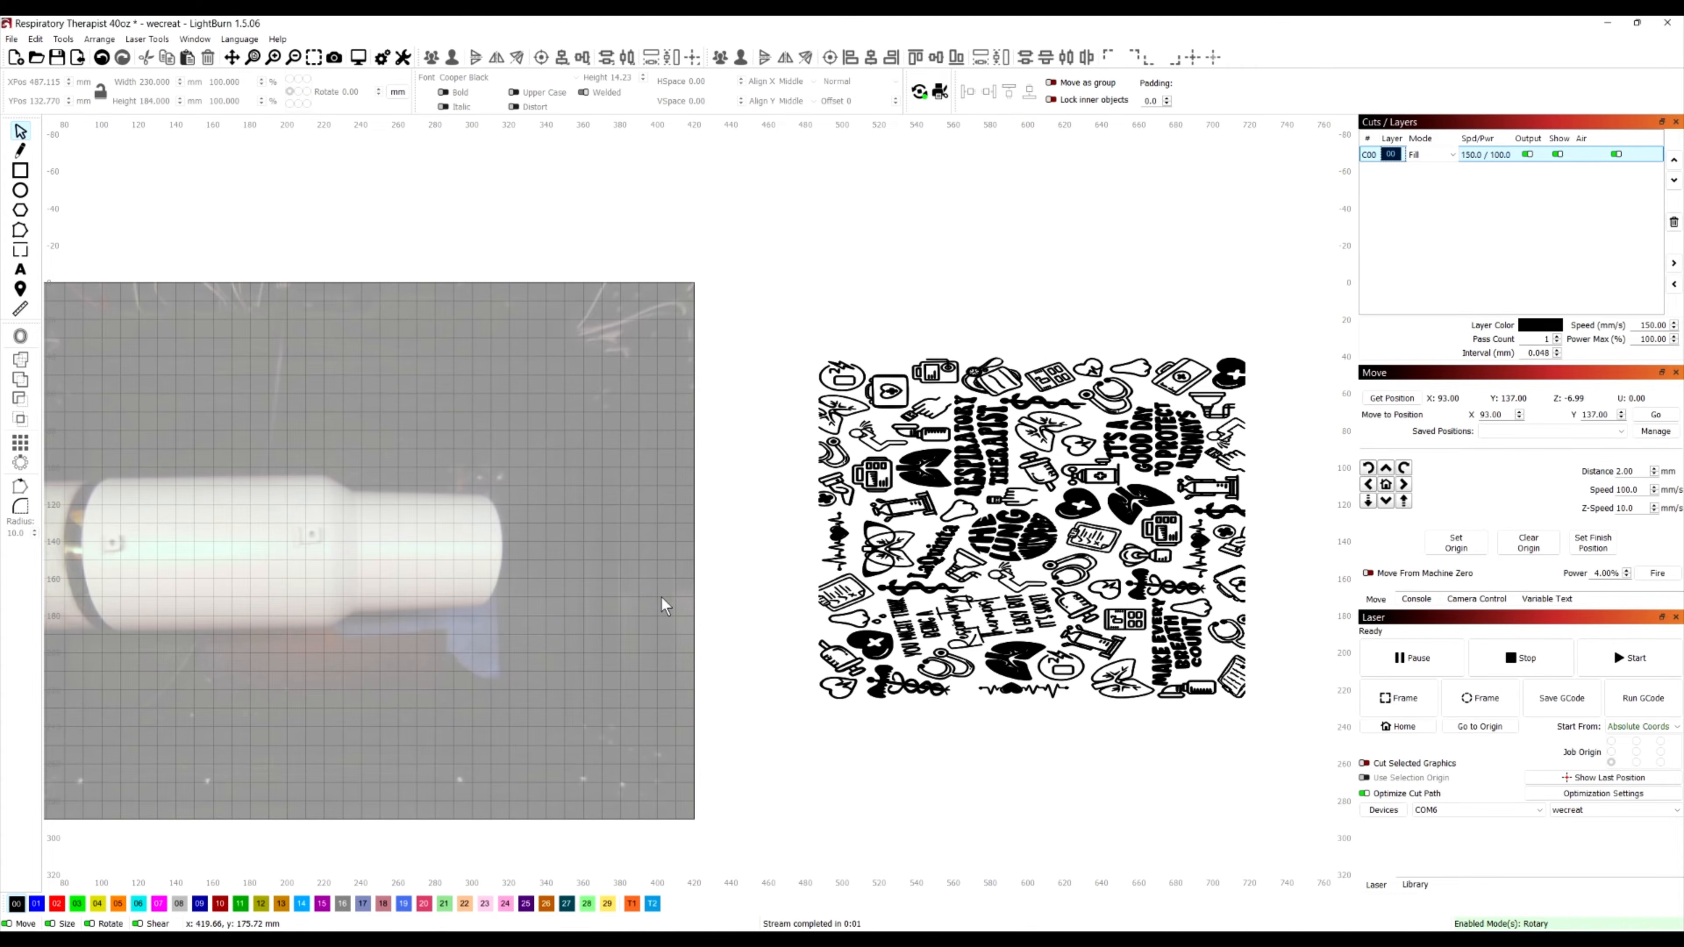
Preview the tumbler engraving job and close the preview
{"action": "left_click", "coordinate": [358, 58]}
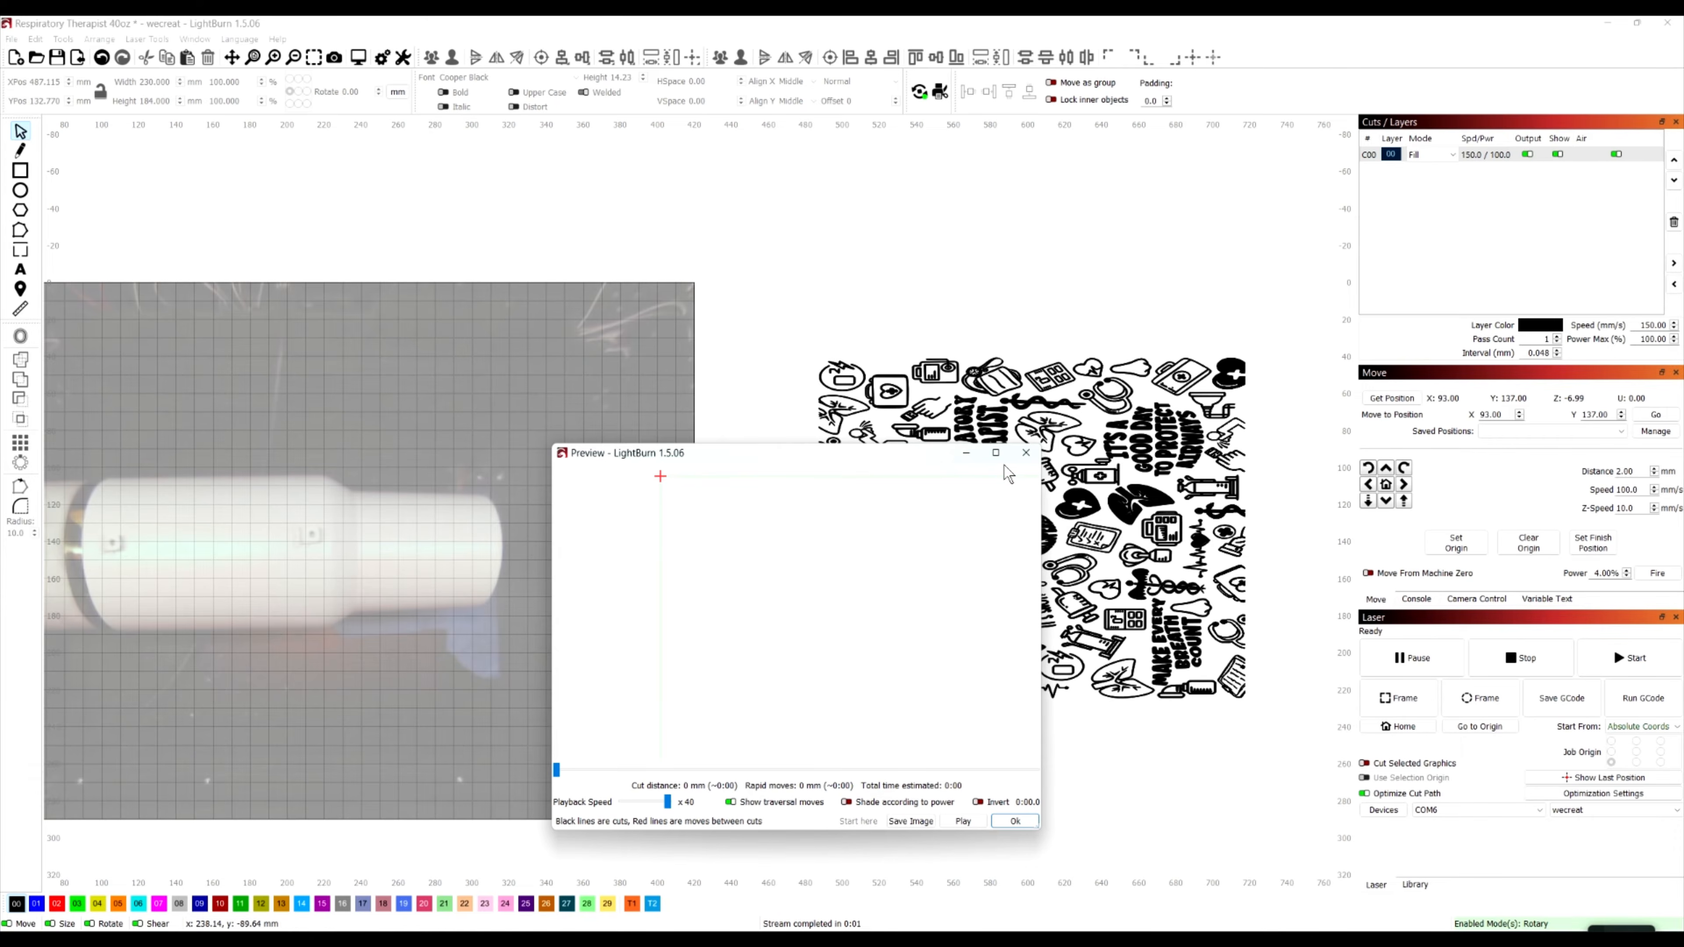
{"action": "scroll", "coordinate": [805, 660], "scroll_direction": "down", "scroll_amount": 2}
{"action": "left_click", "coordinate": [1026, 453]}
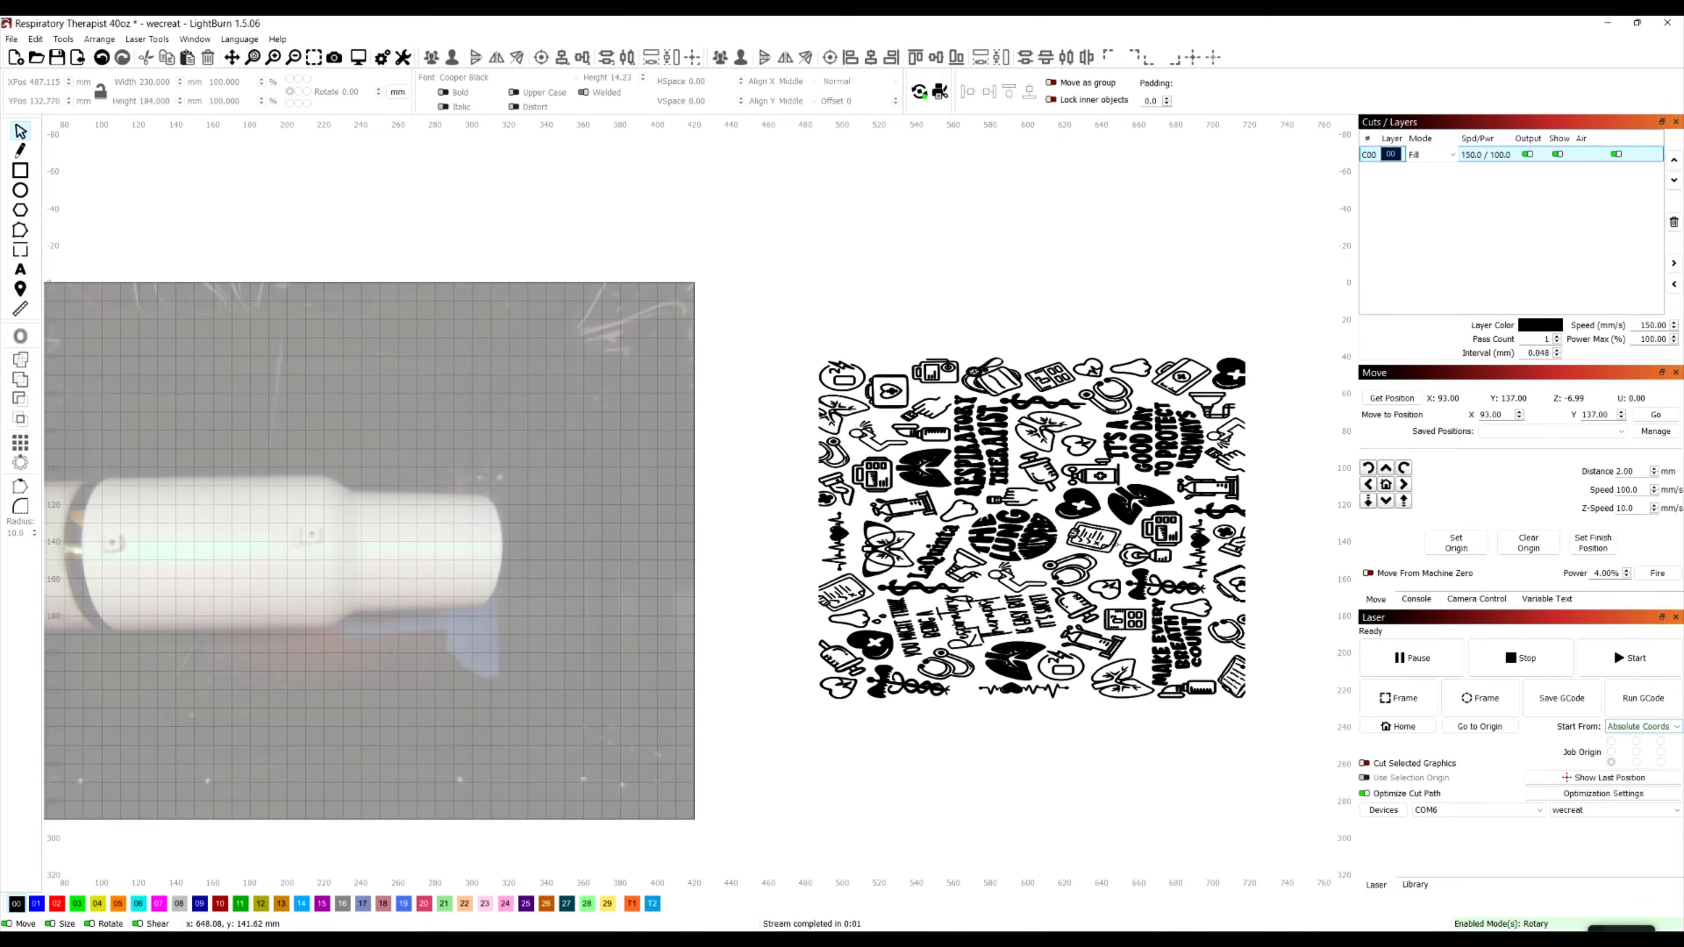
Set the job to start from Current Position with the artwork's lower-left corner as job origin after trying other origins, and start the job
{"action": "left_click", "coordinate": [1657, 730]}
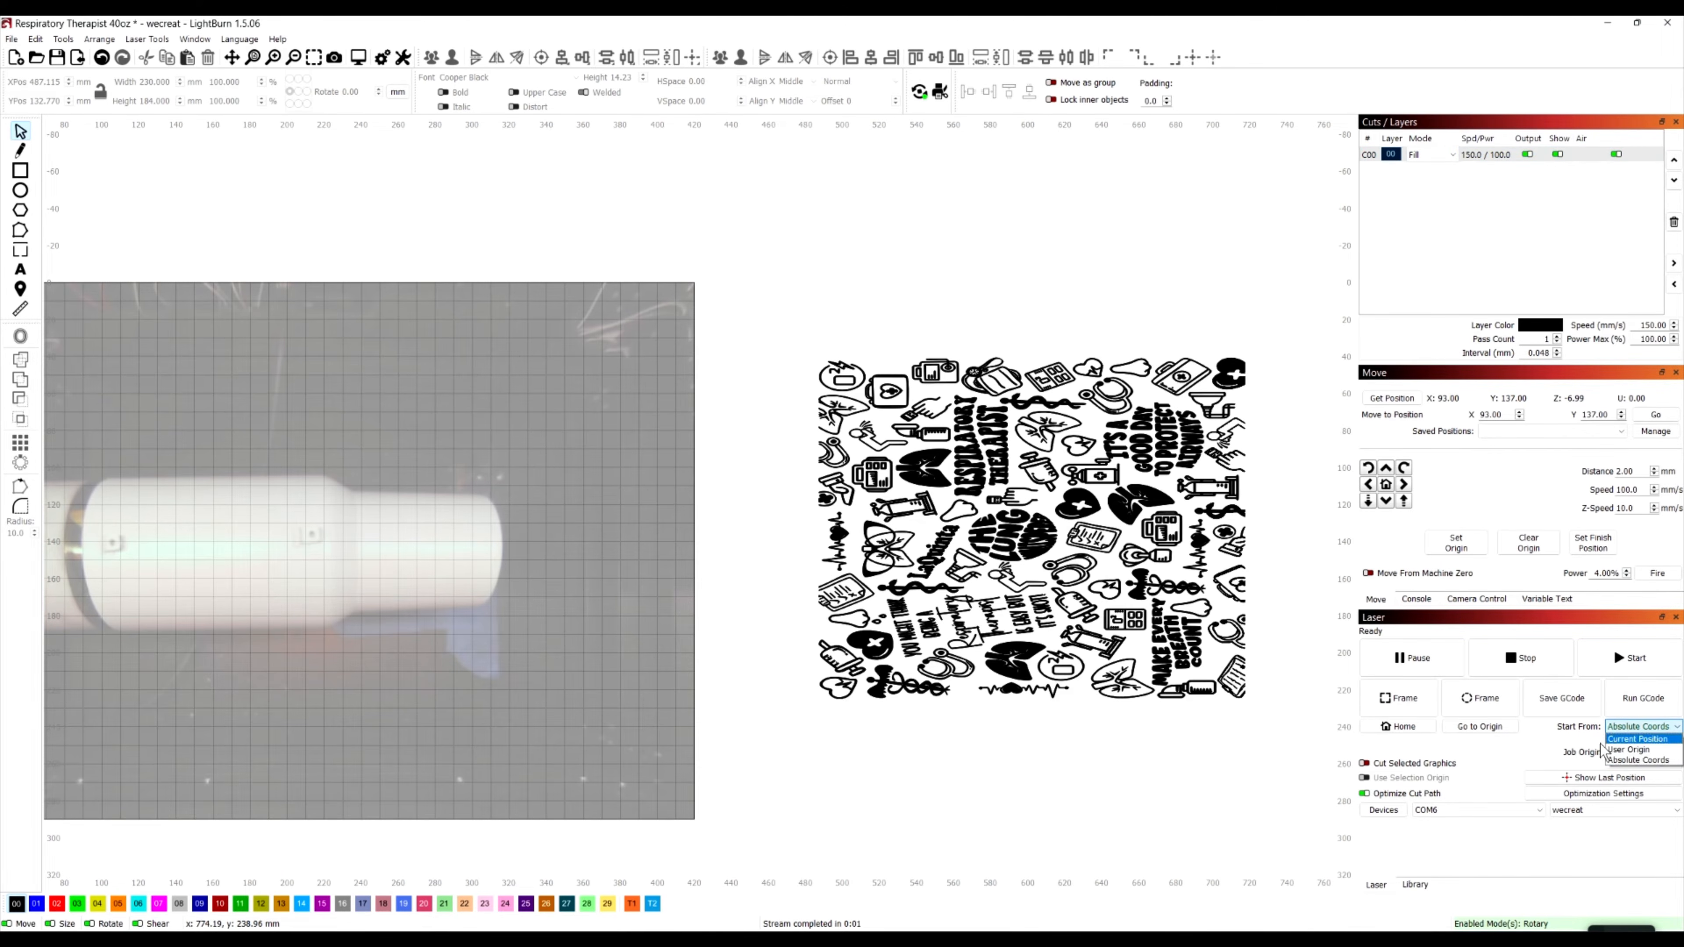
{"action": "left_click", "coordinate": [1648, 740]}
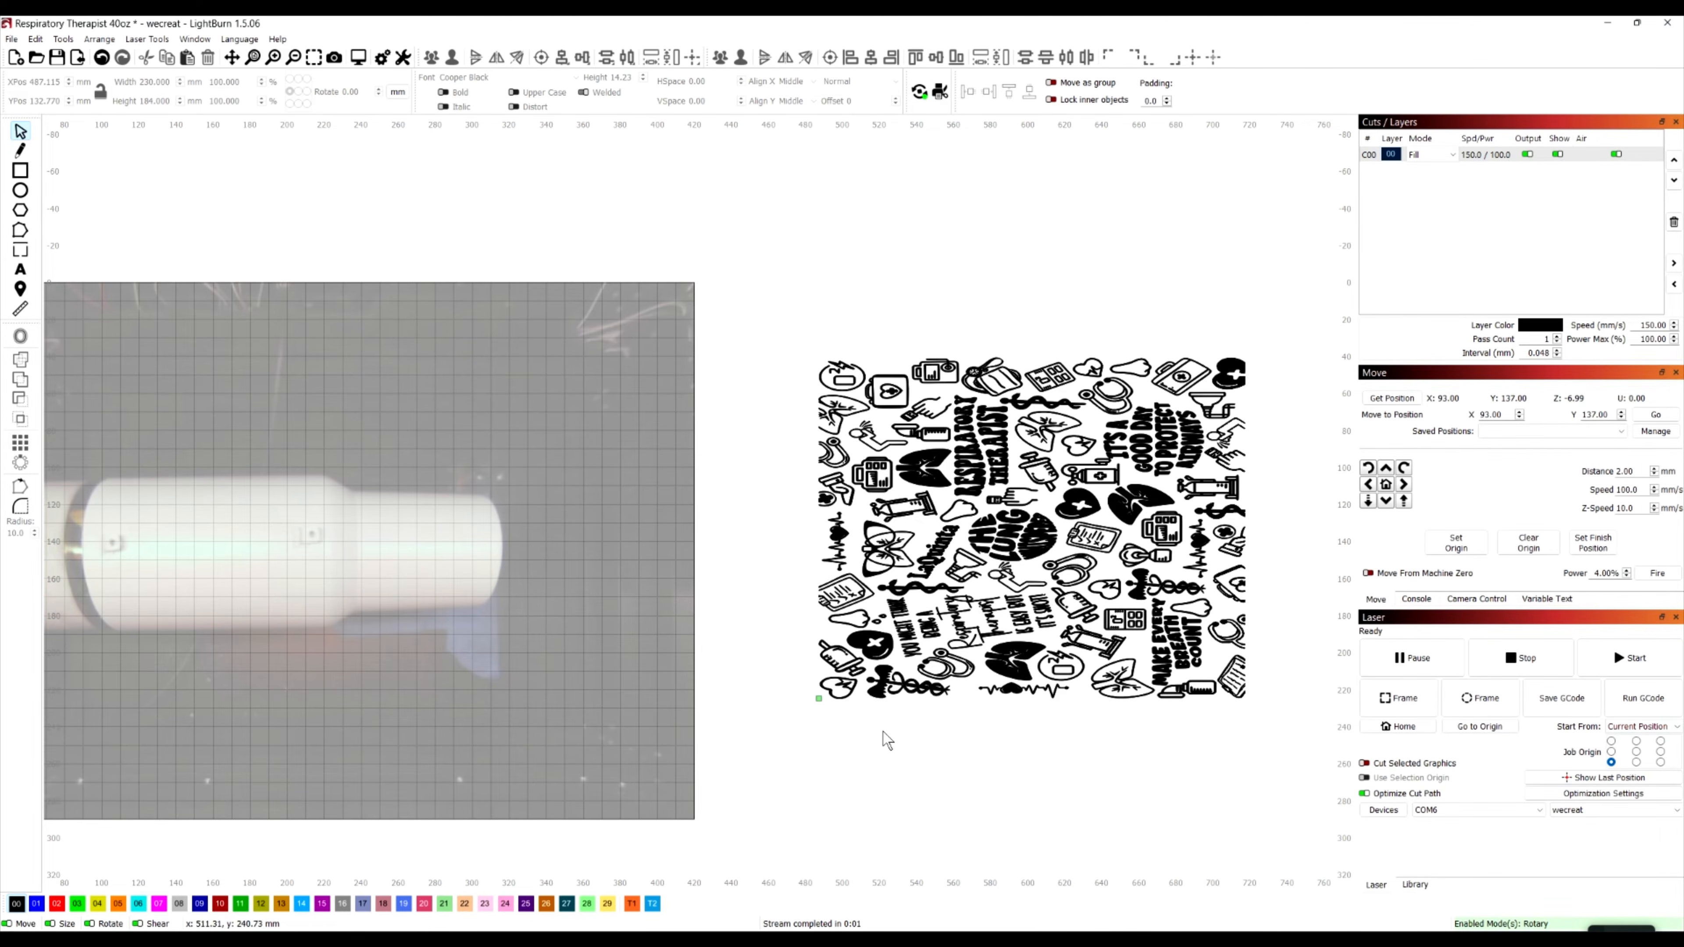
{"action": "left_click", "coordinate": [1611, 741]}
{"action": "left_click", "coordinate": [1637, 752]}
{"action": "left_click", "coordinate": [1612, 752]}
{"action": "left_click", "coordinate": [1637, 752]}
{"action": "left_click", "coordinate": [1611, 763]}
{"action": "left_click", "coordinate": [1612, 667]}
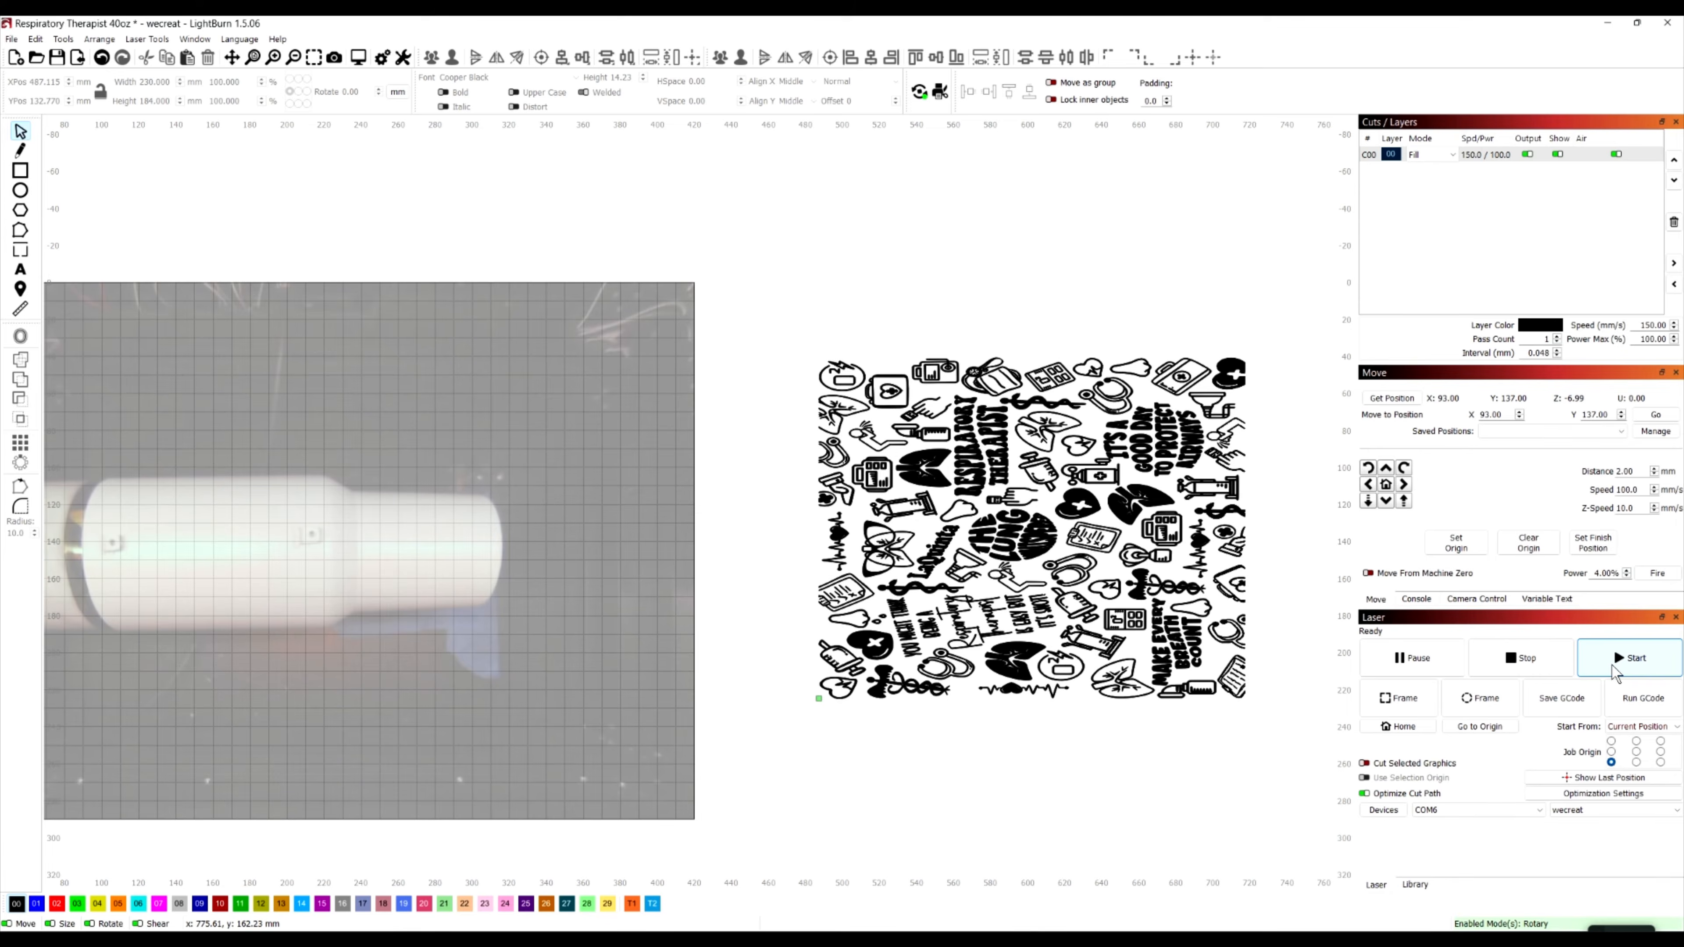